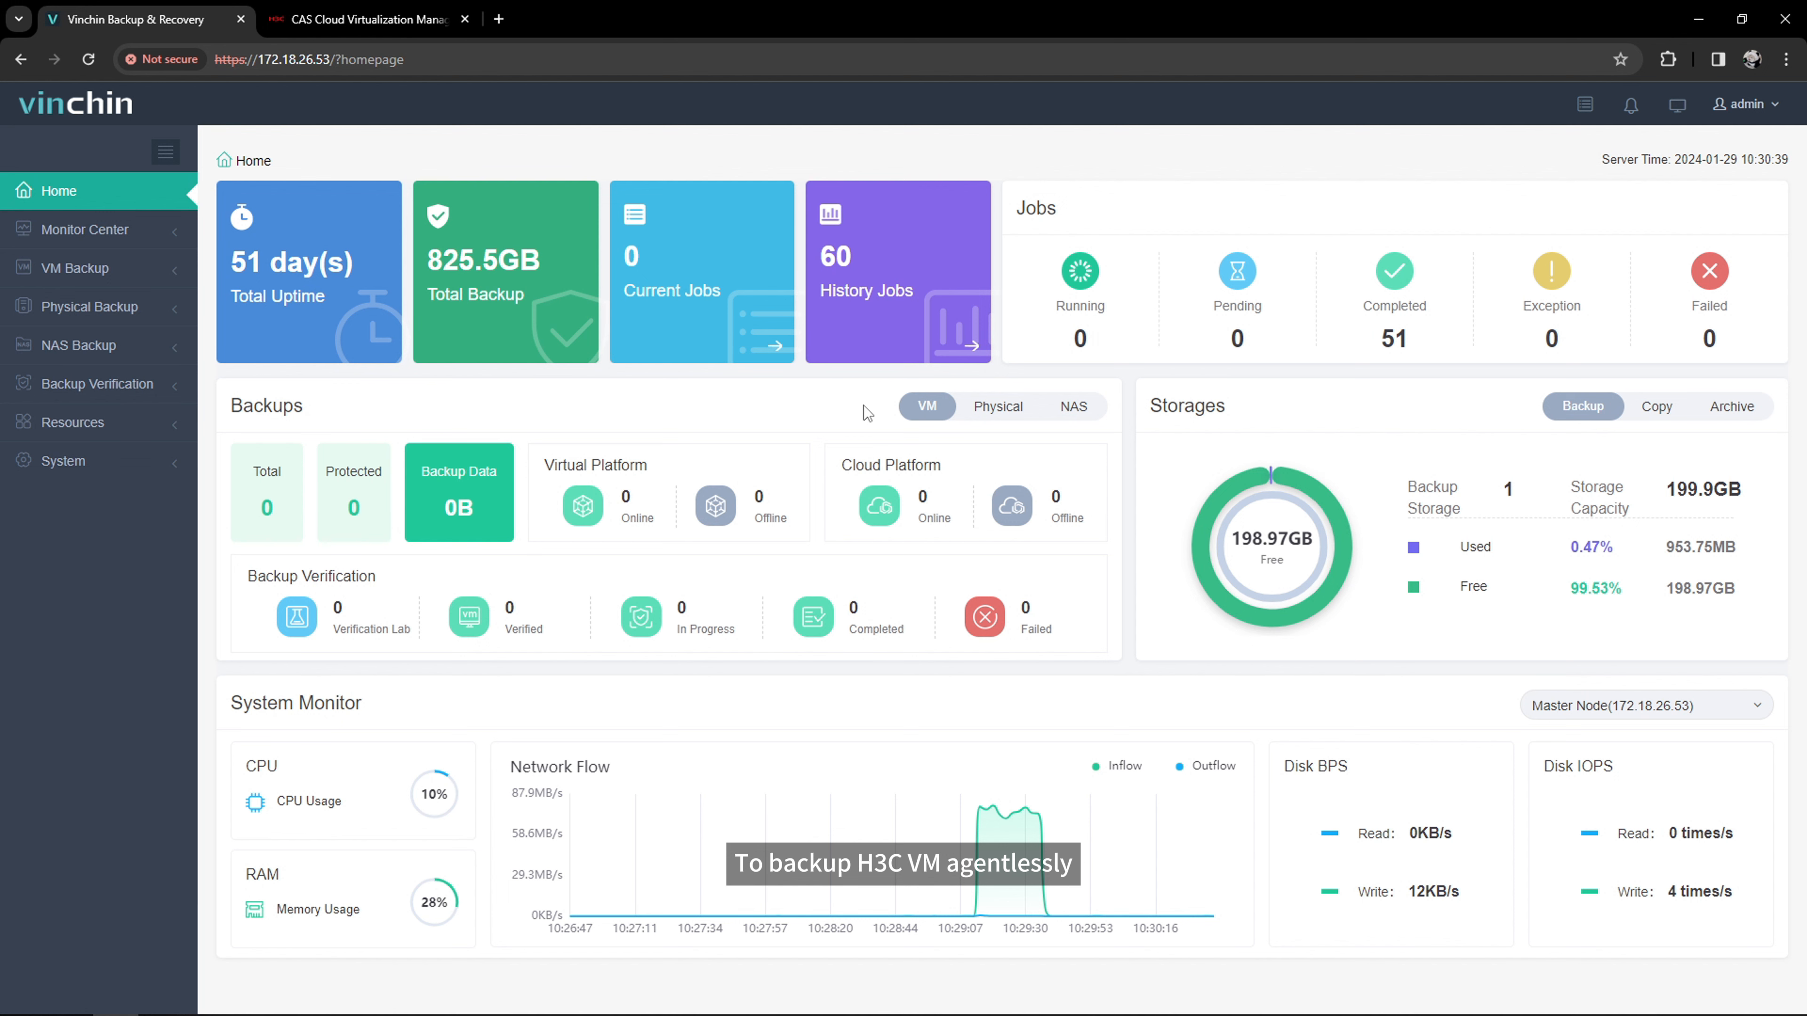
# - Start adding a virtual platform under the virtual infrastructure resources and choose H3C UIS/CAS as its type
pyautogui.click(158, 427)
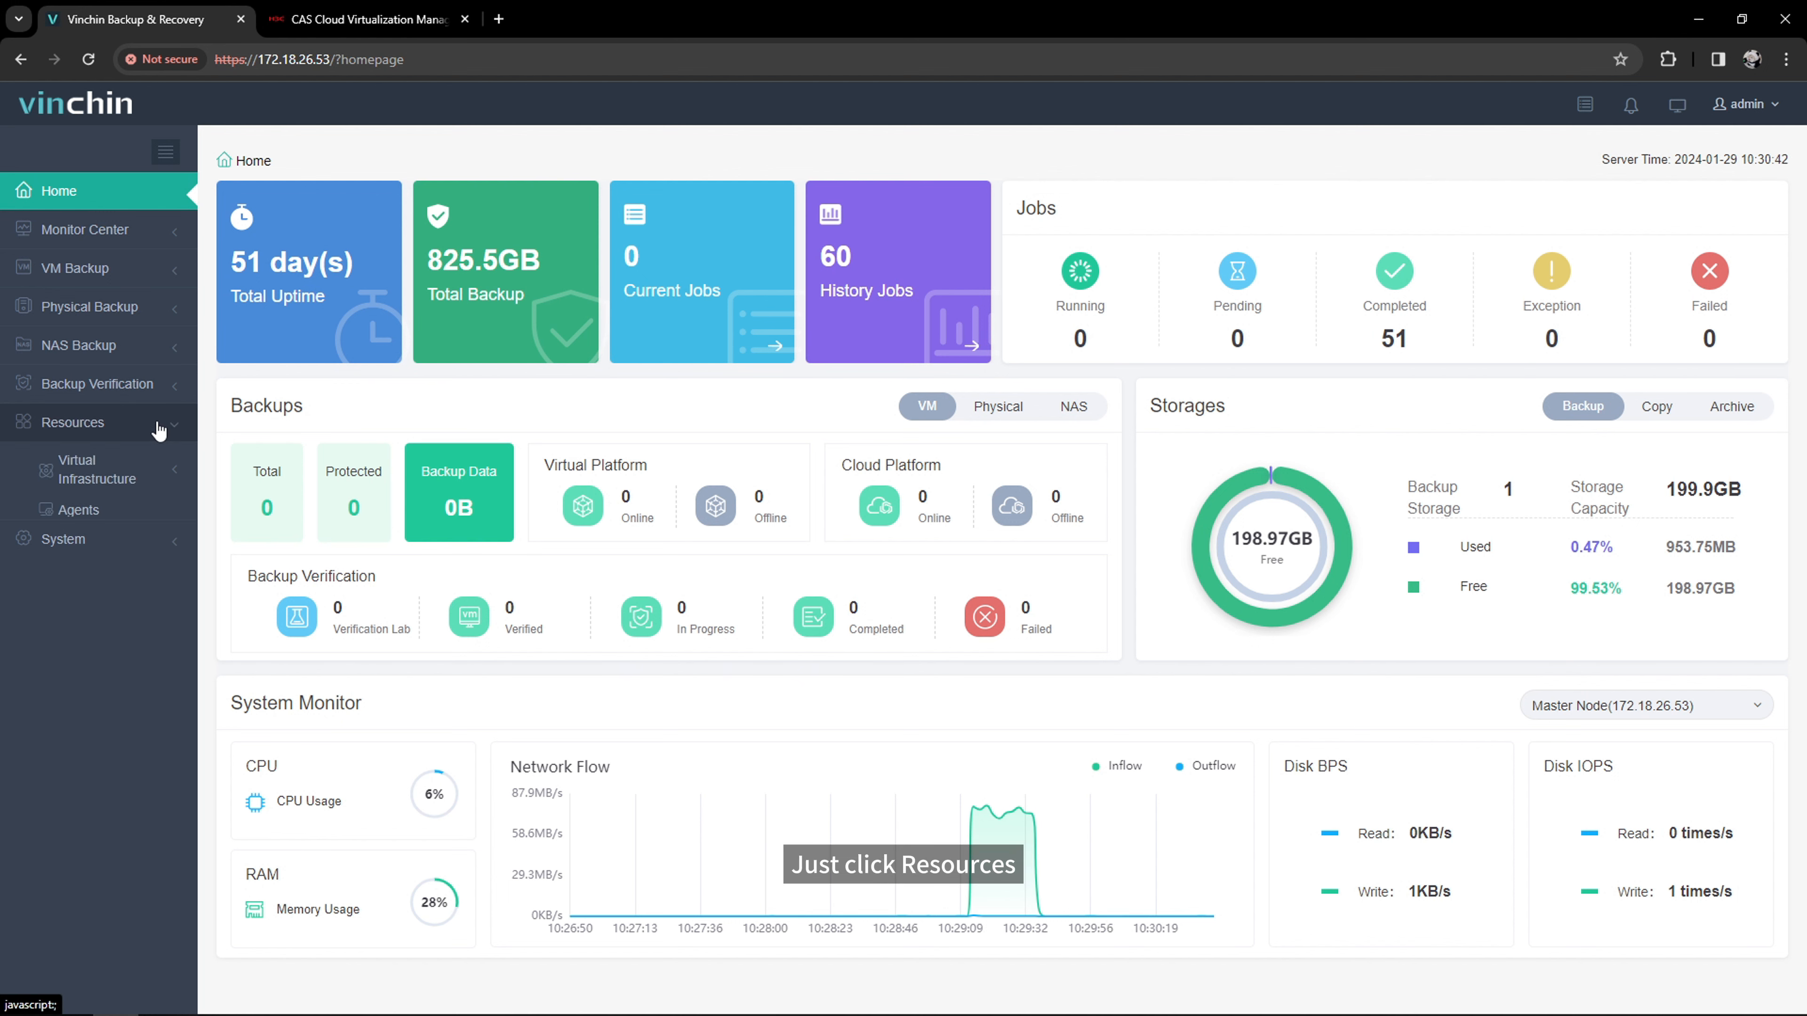
pyautogui.click(153, 478)
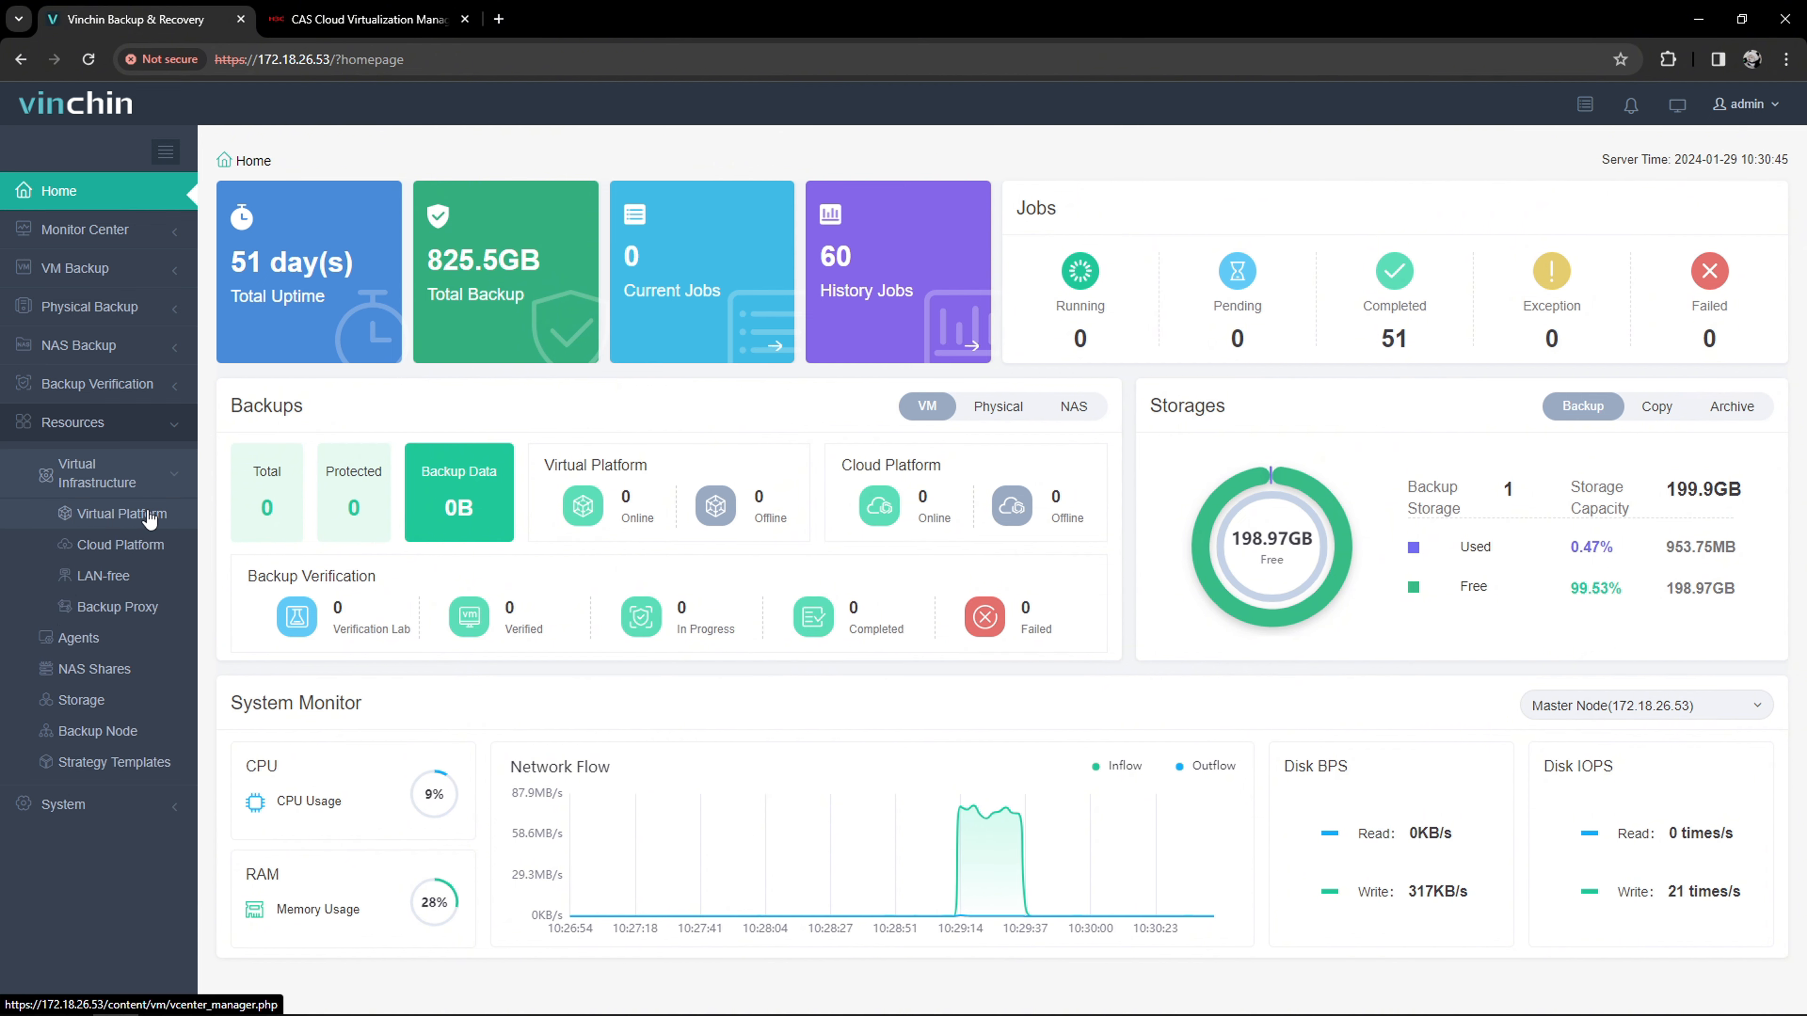
pyautogui.click(121, 513)
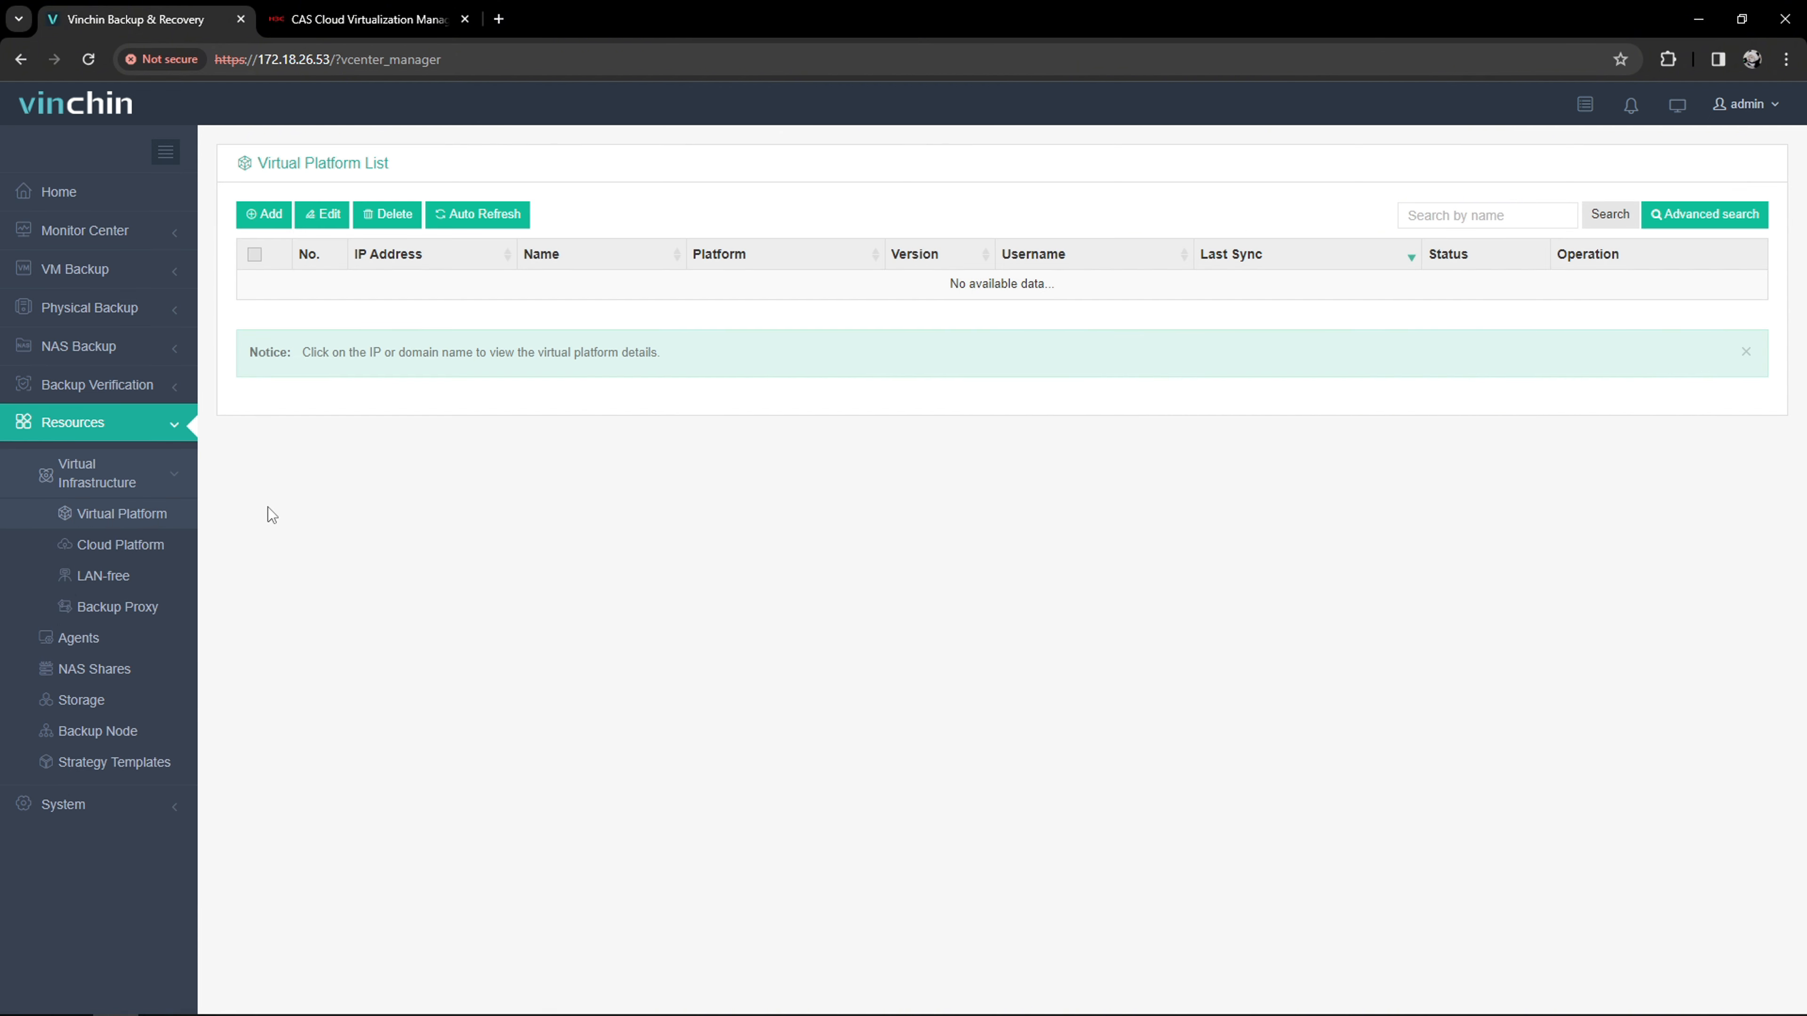
pyautogui.click(276, 215)
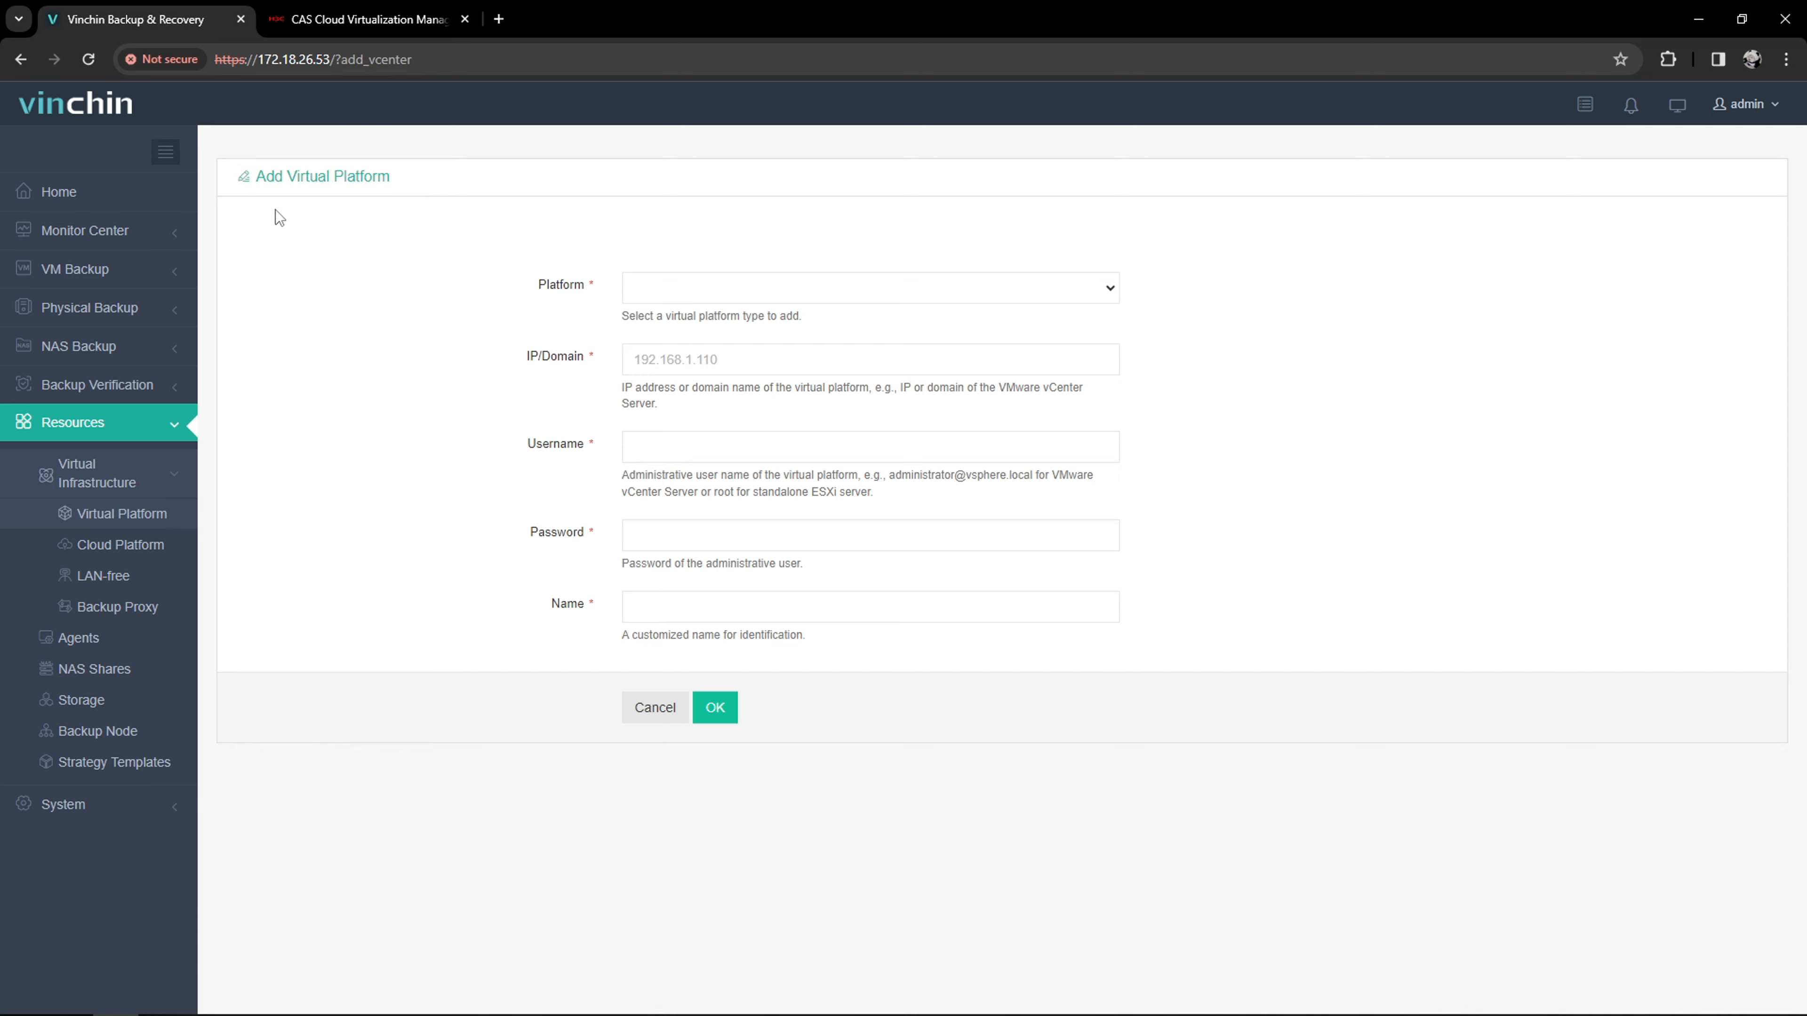
pyautogui.click(1086, 292)
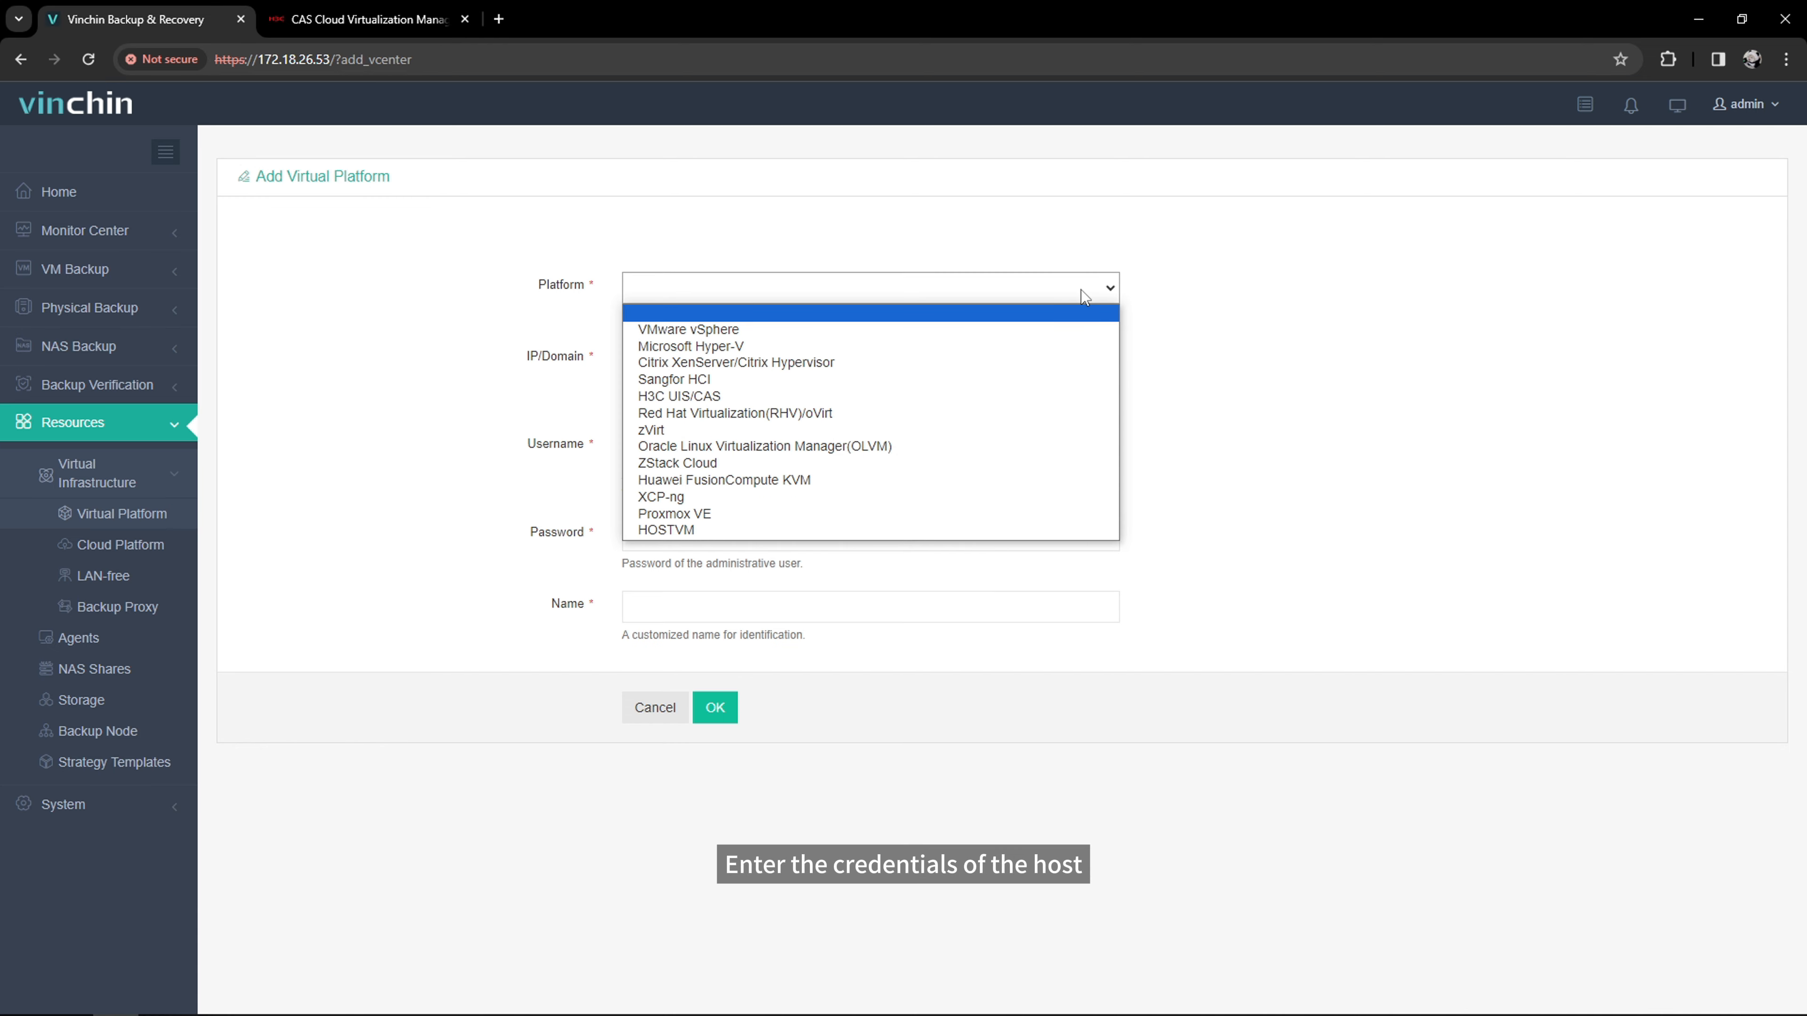
pyautogui.click(1073, 397)
# - Enter IP 172.18.1.7, username admin and the administrative user's password for the platform, and submit the form
pyautogui.click(1054, 376)
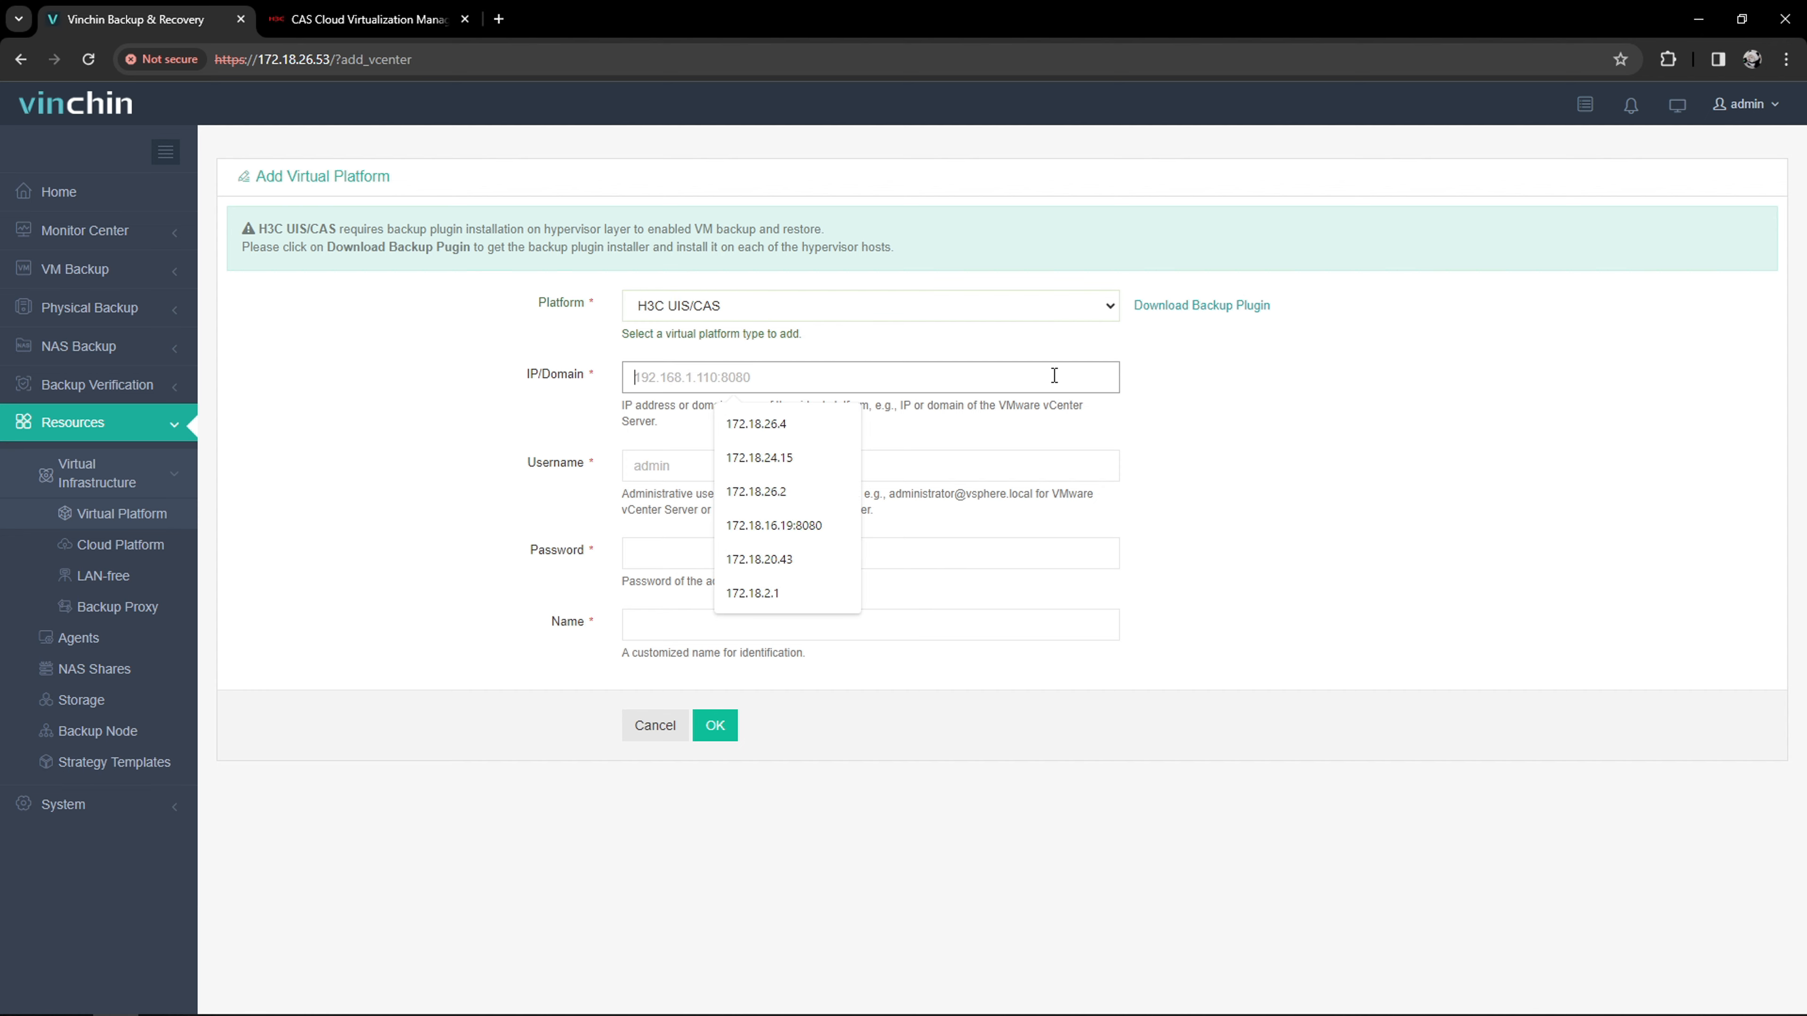
pyautogui.write('172.18.1.7')
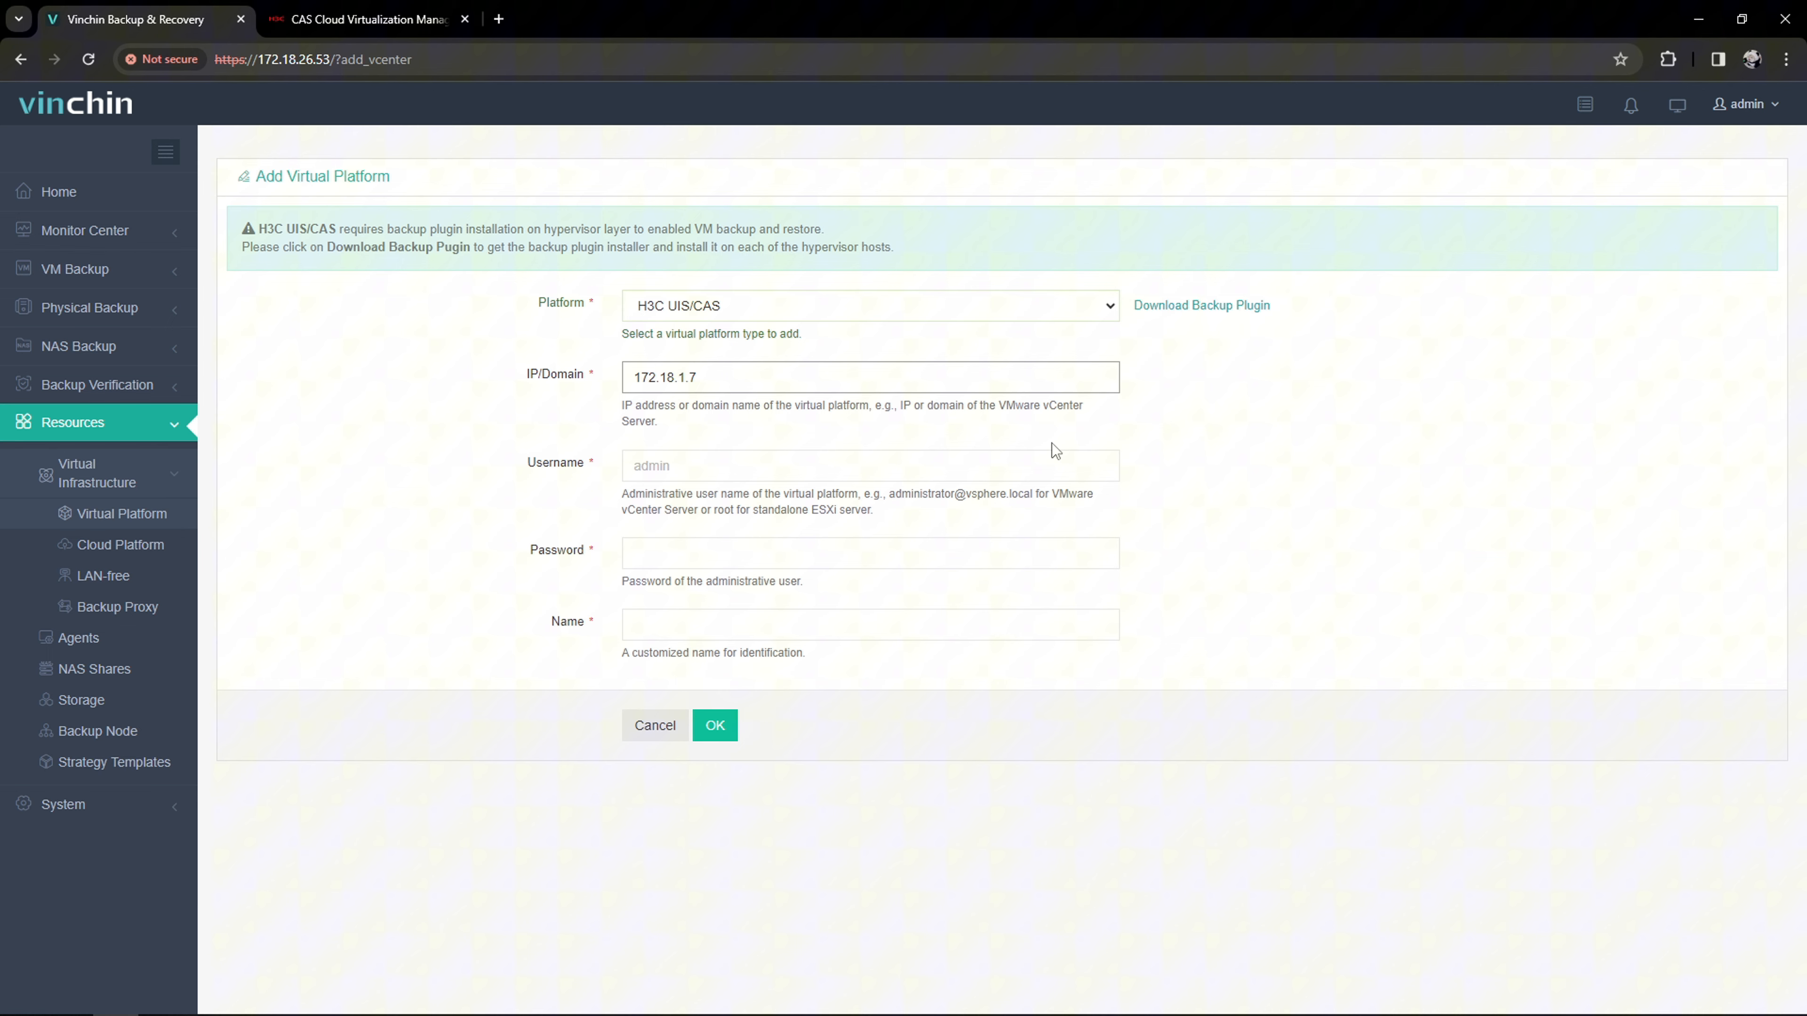
pyautogui.click(1054, 457)
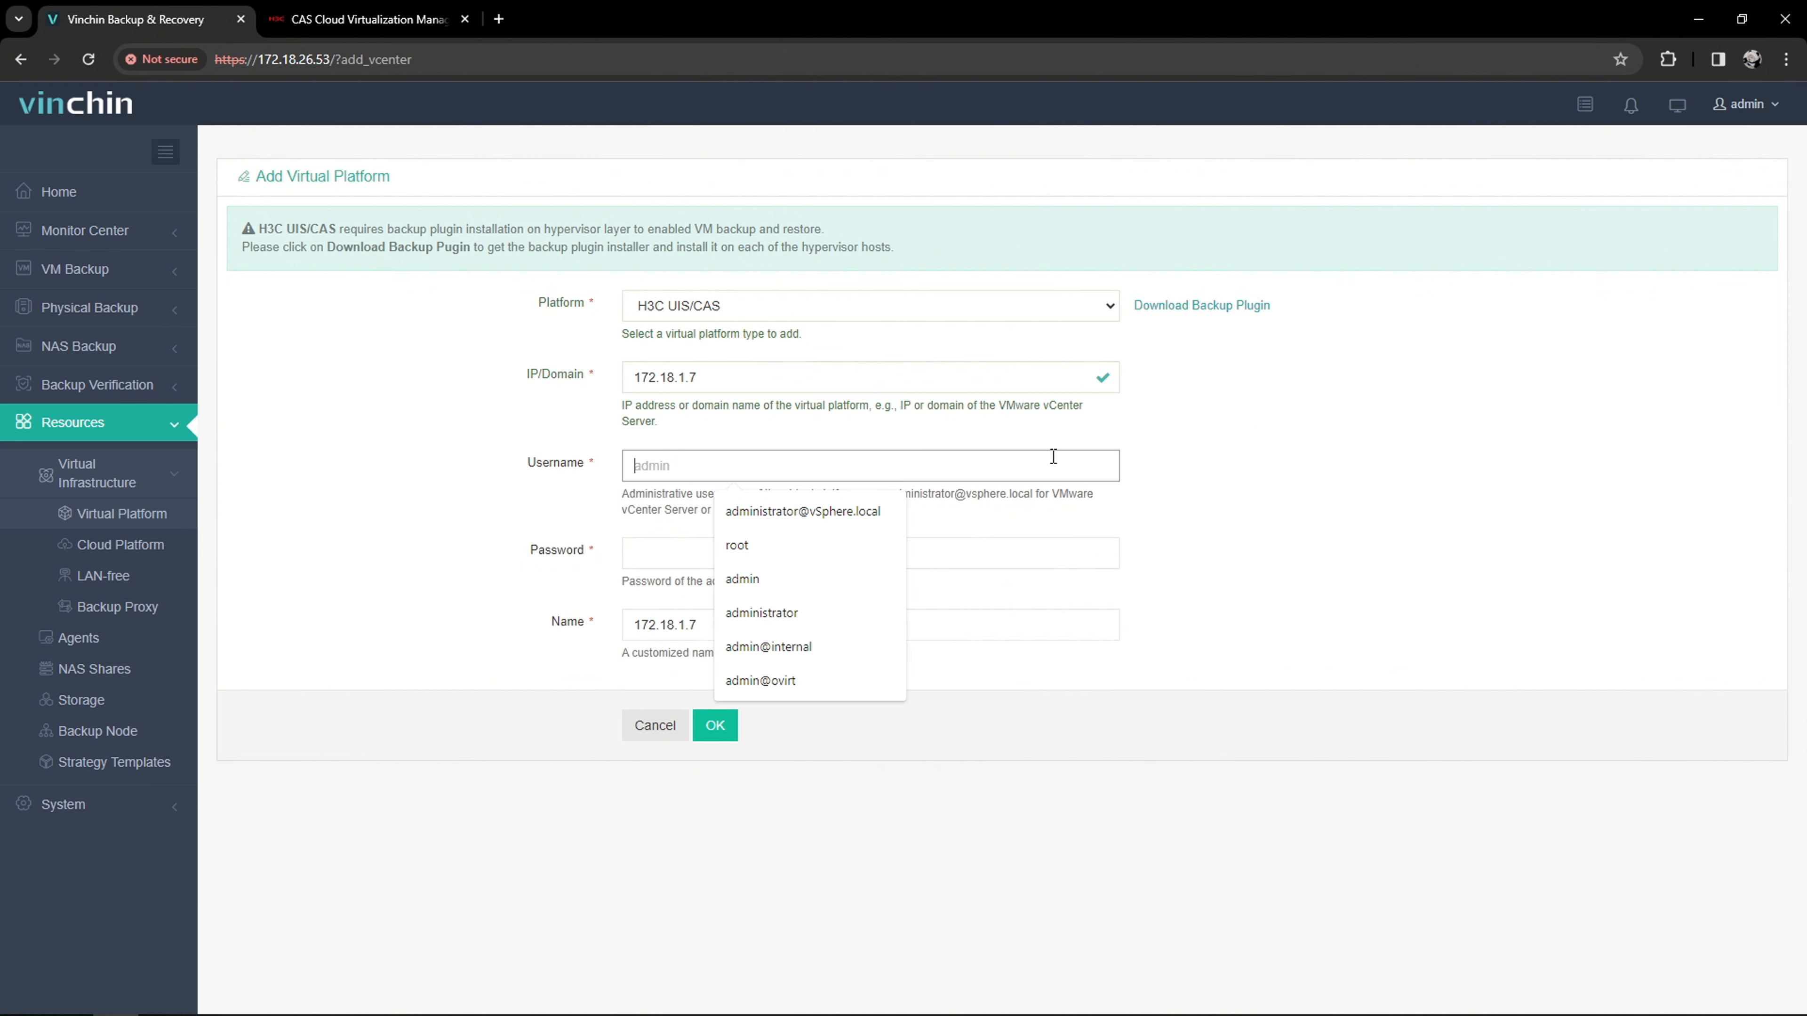
pyautogui.write('admin')
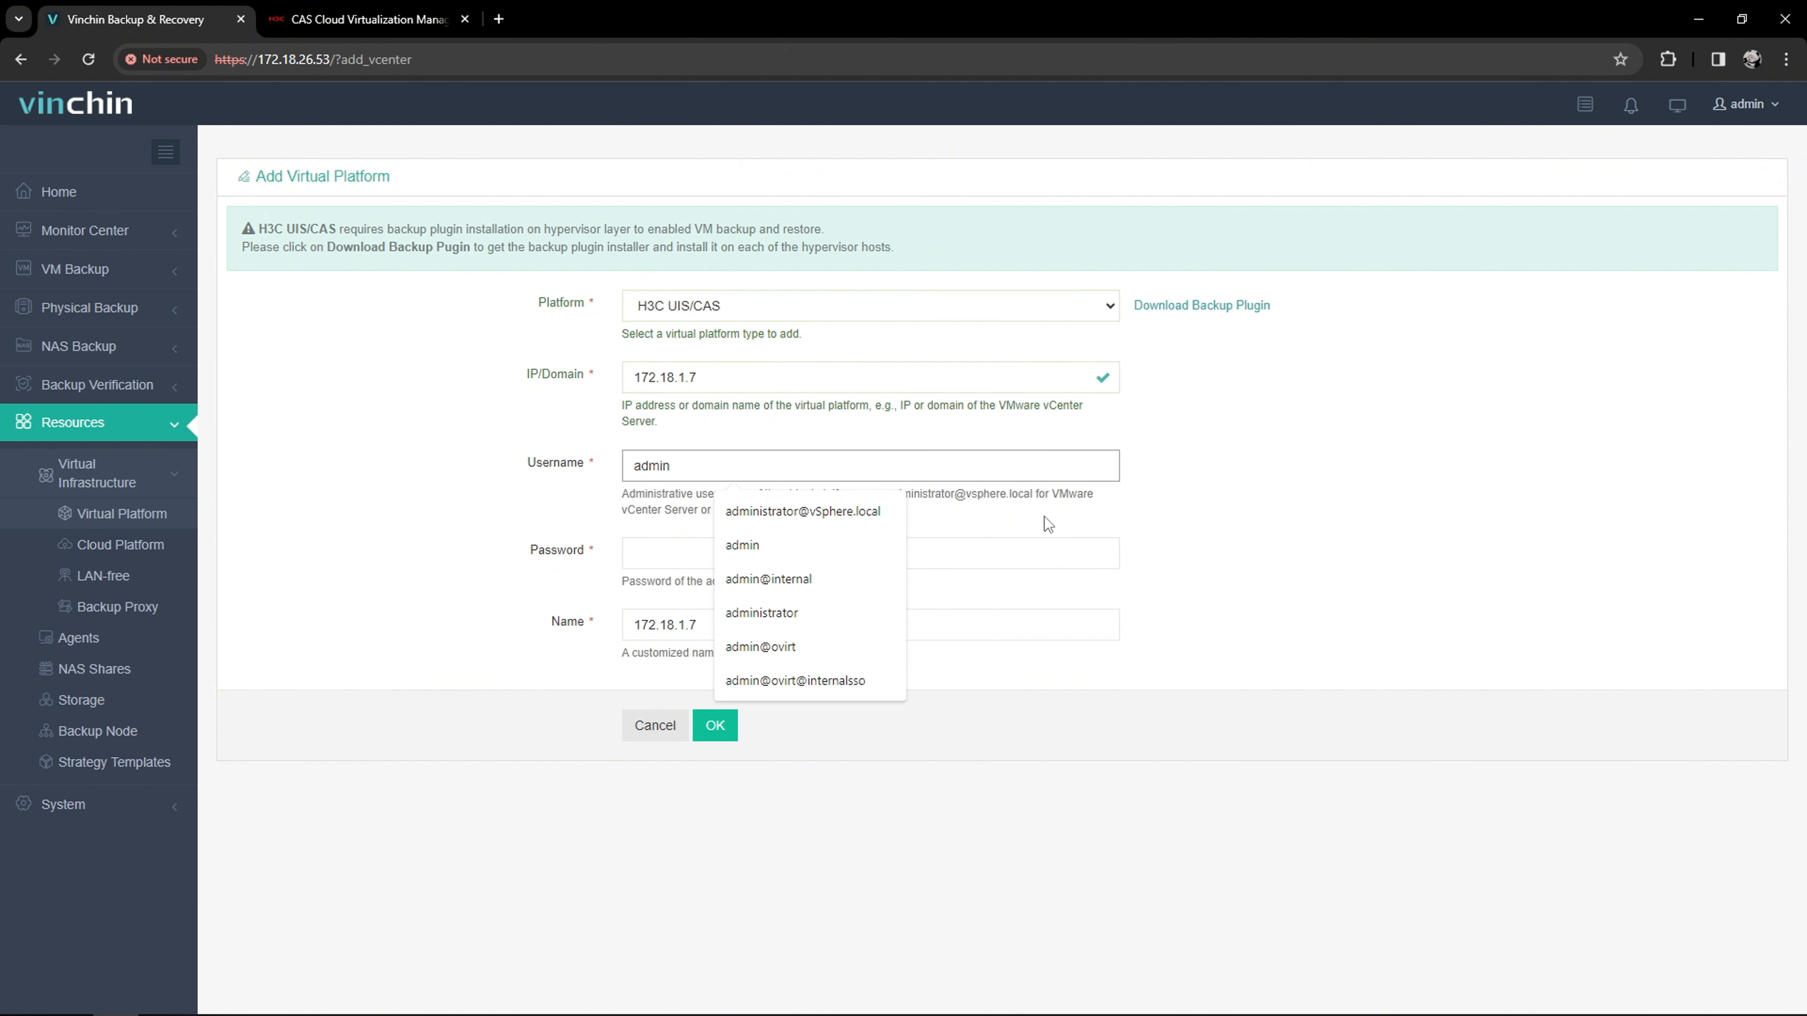
pyautogui.click(1053, 551)
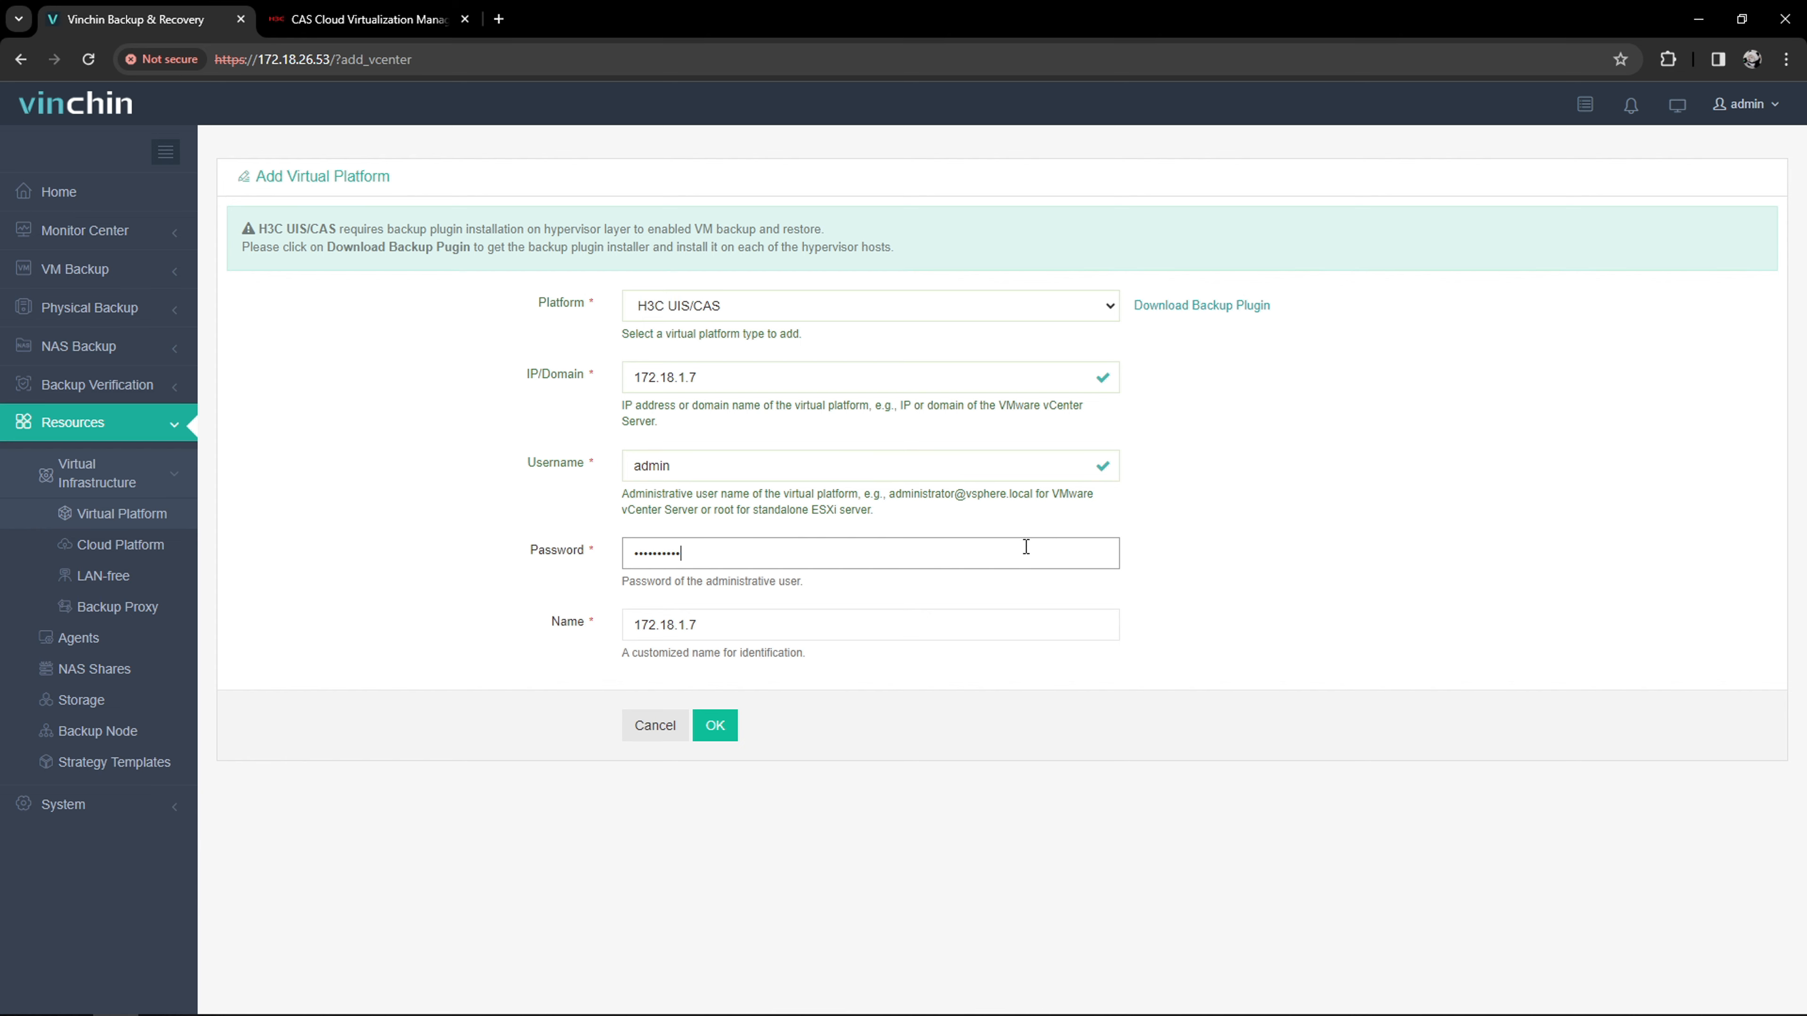
pyautogui.click(717, 725)
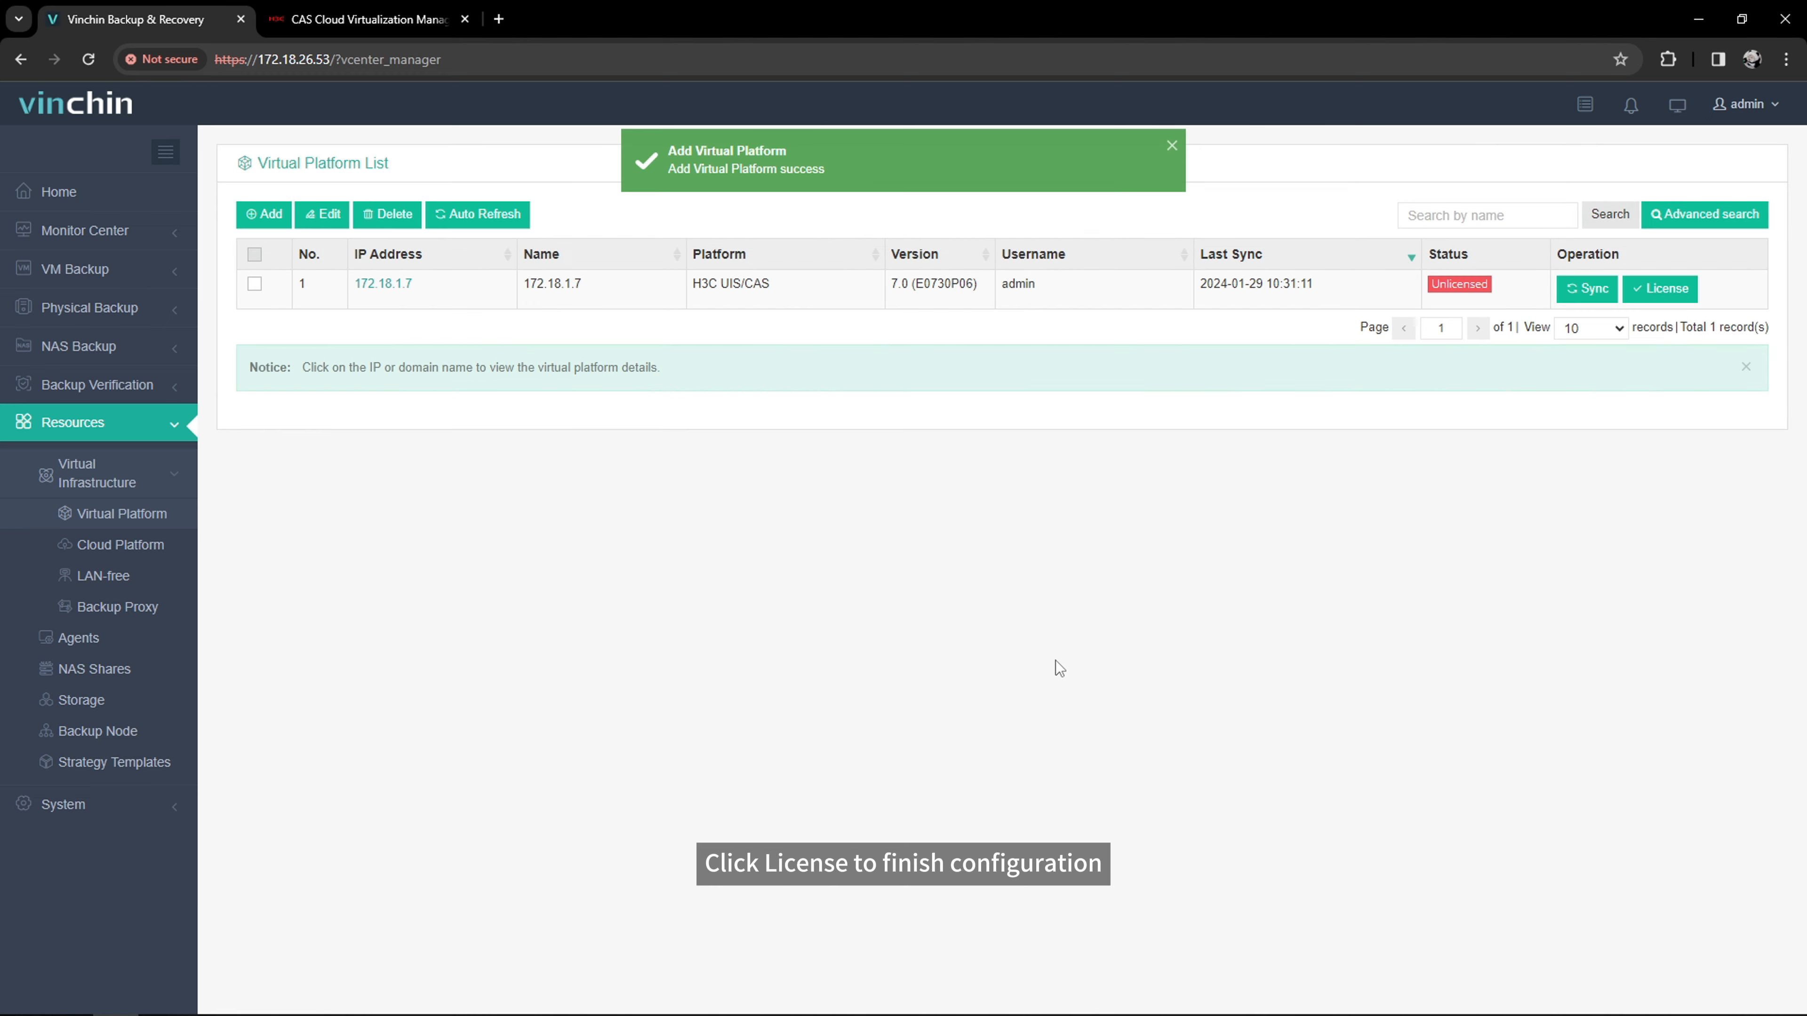
# - License the cvknode host of the 172.18.1.7 platform and close the host licensing dialog
pyautogui.click(1675, 290)
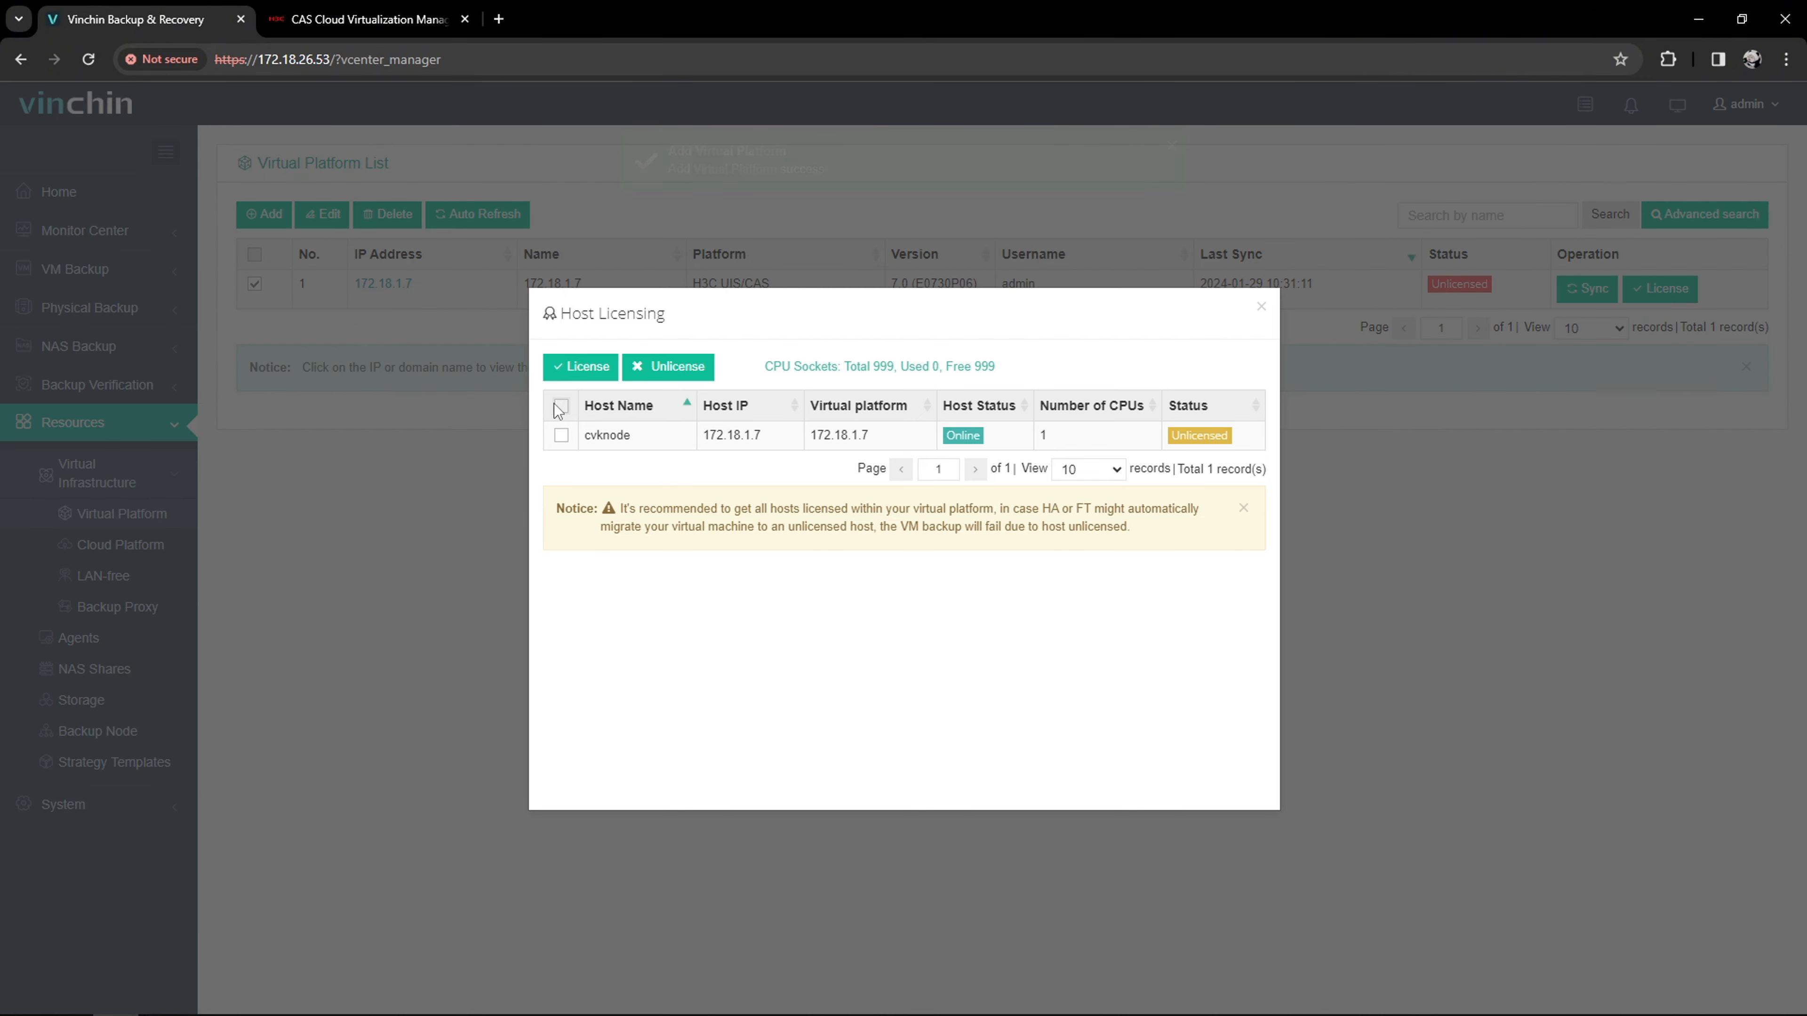
pyautogui.click(609, 369)
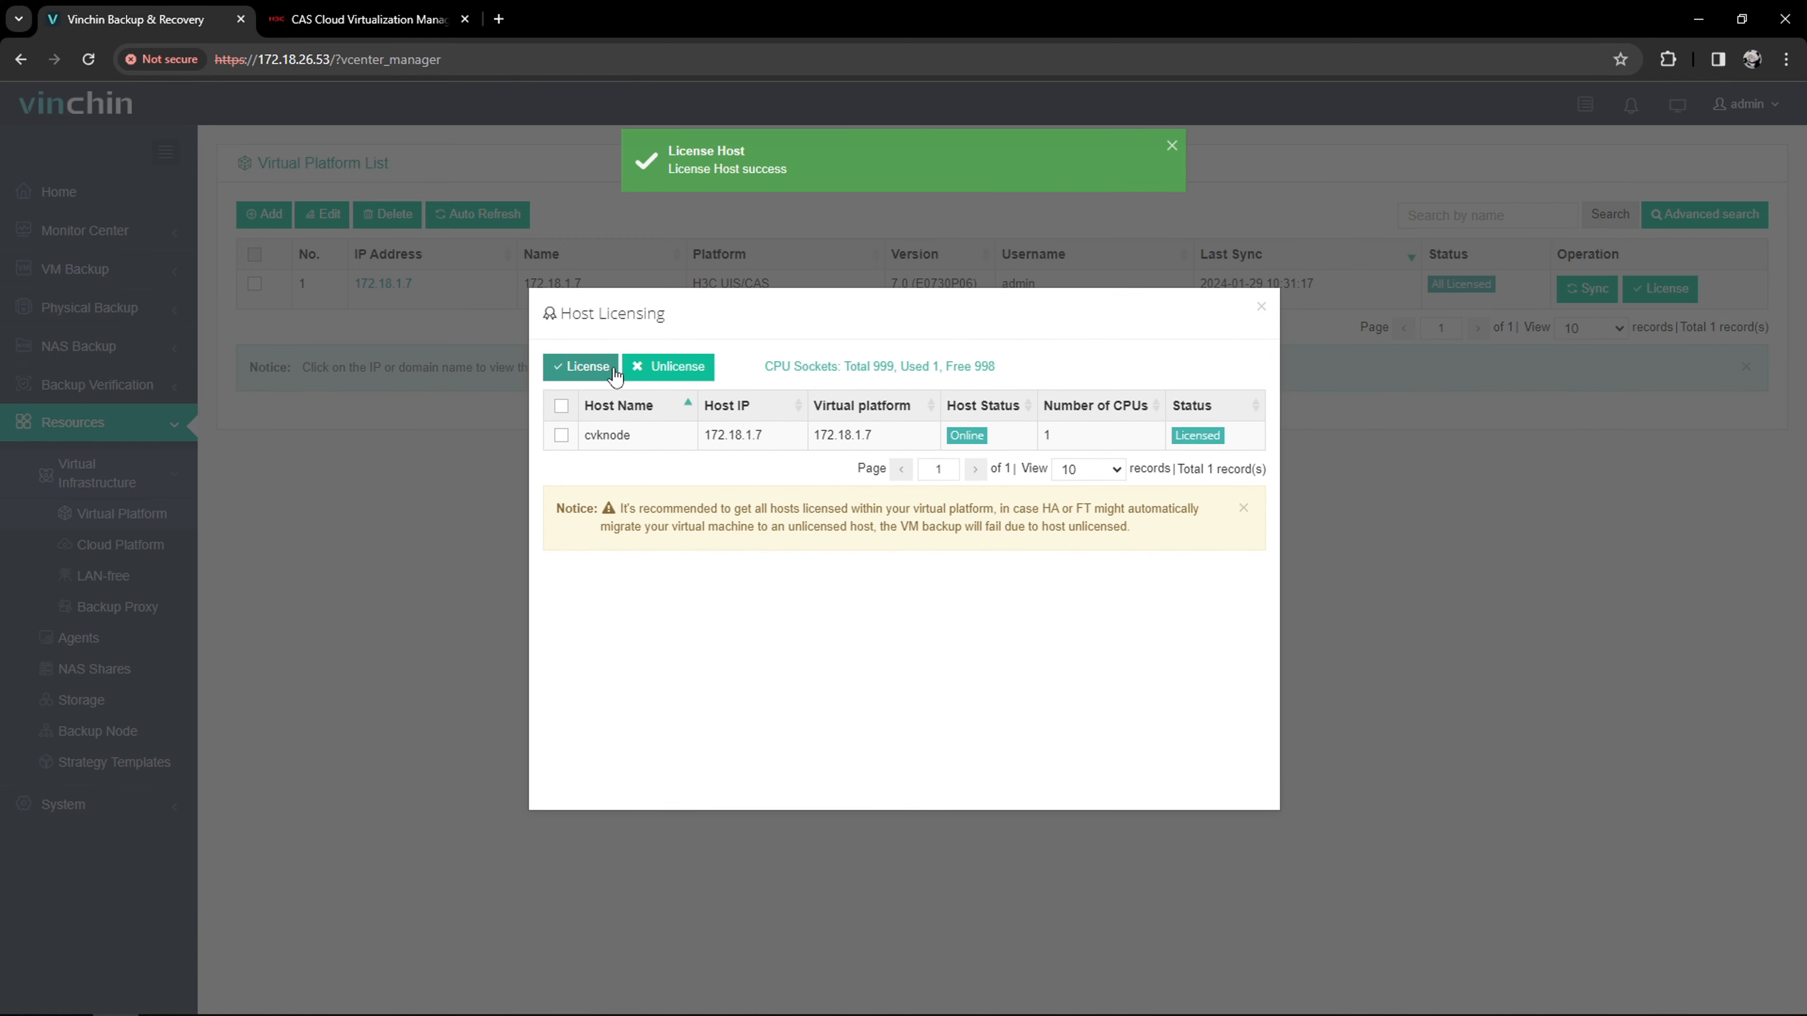
pyautogui.click(1260, 308)
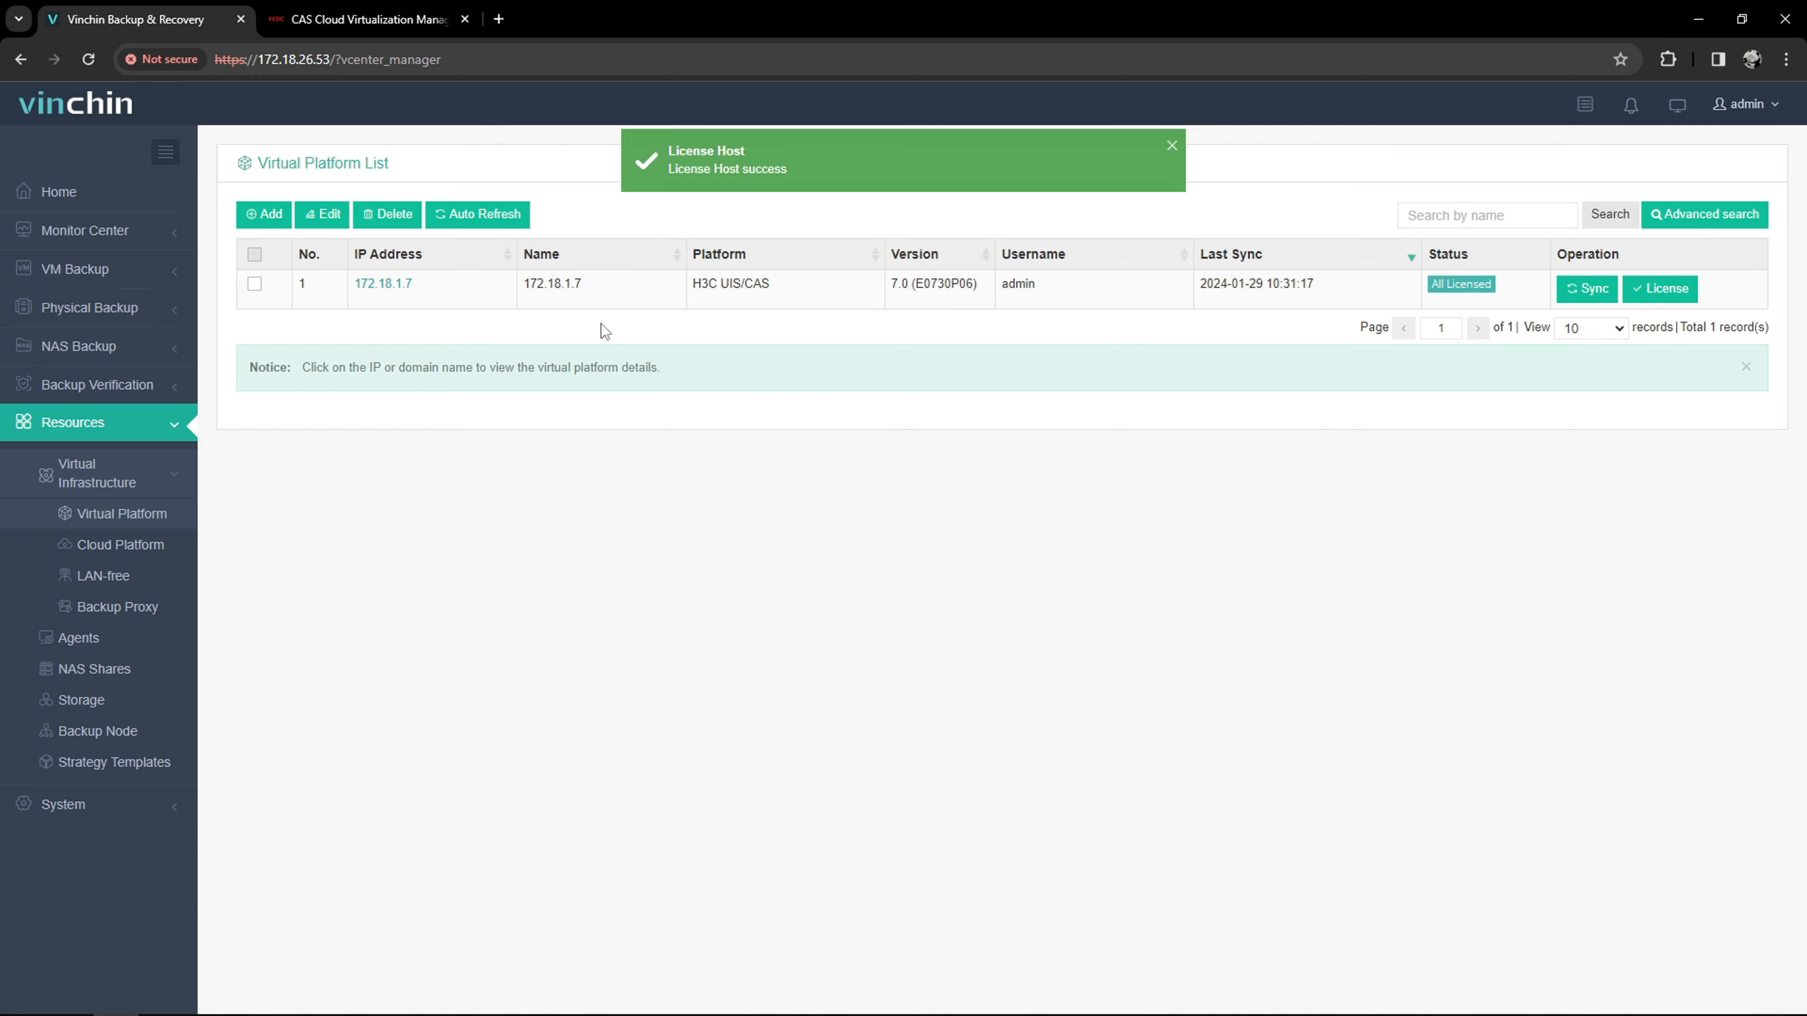
# - Create a new VM backup job and select the virtual machine bk_vm1_ under cvknode as its backup source
pyautogui.click(182, 277)
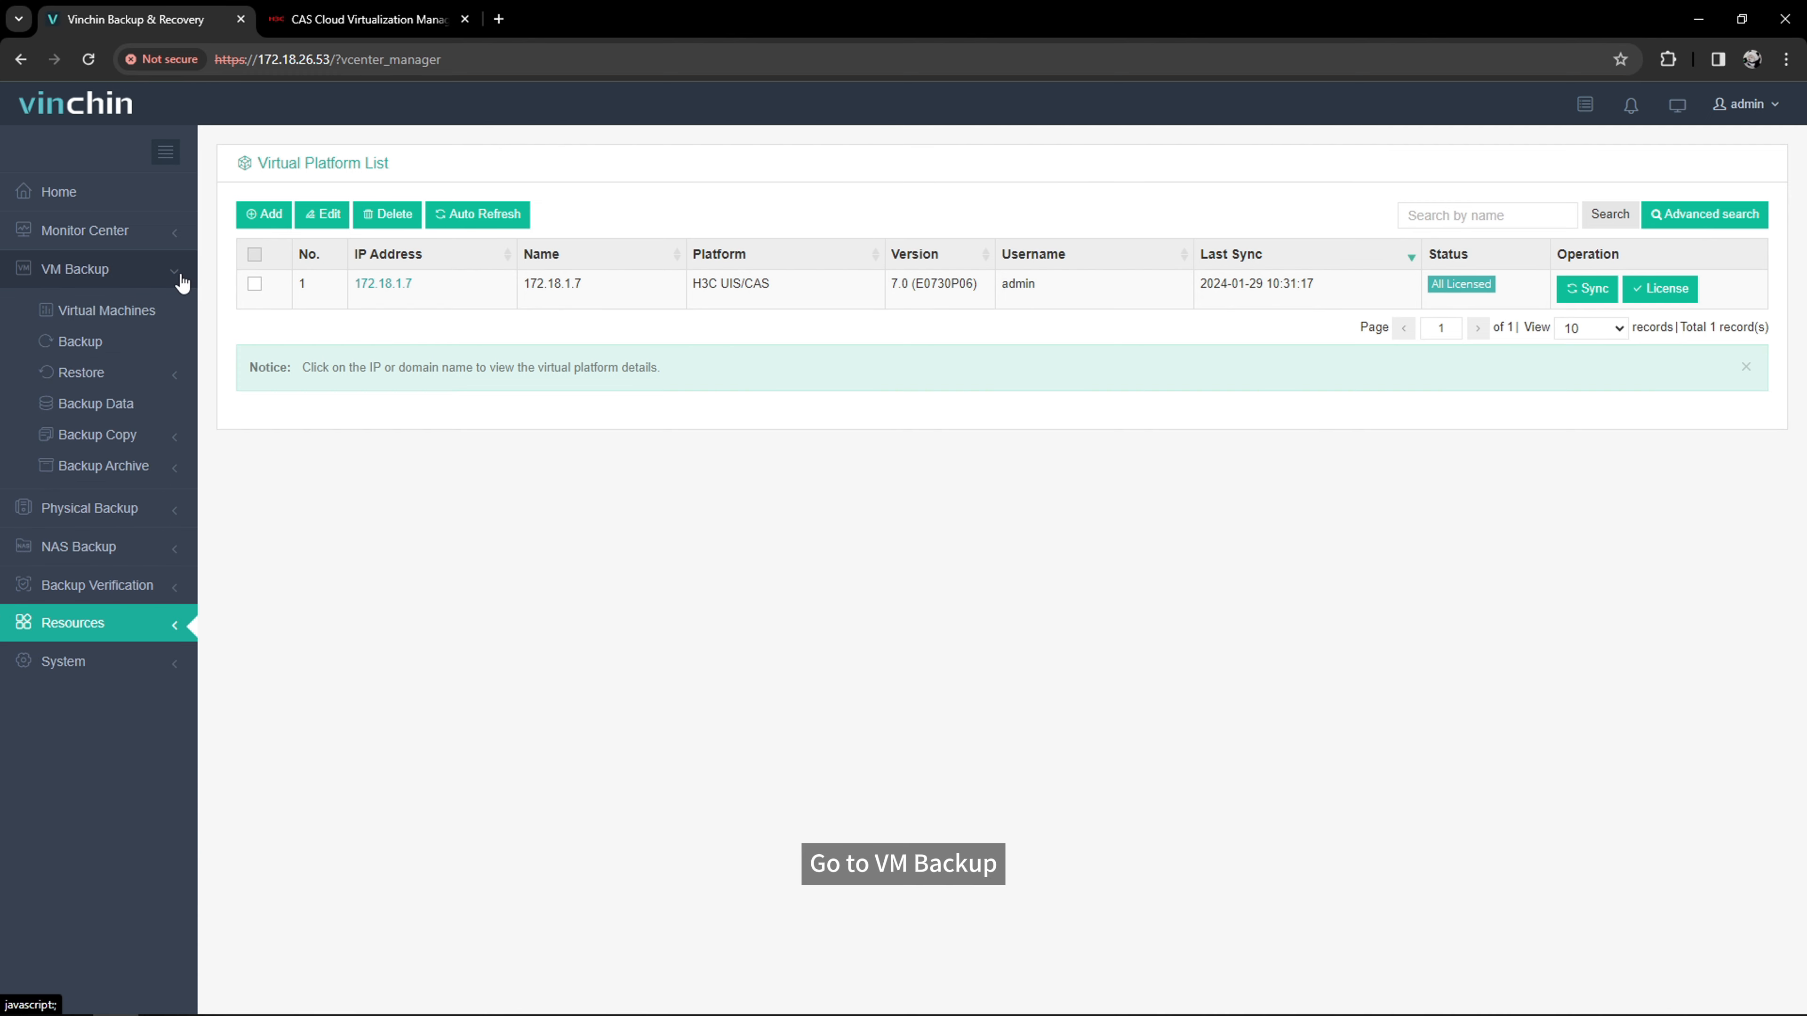
pyautogui.click(149, 350)
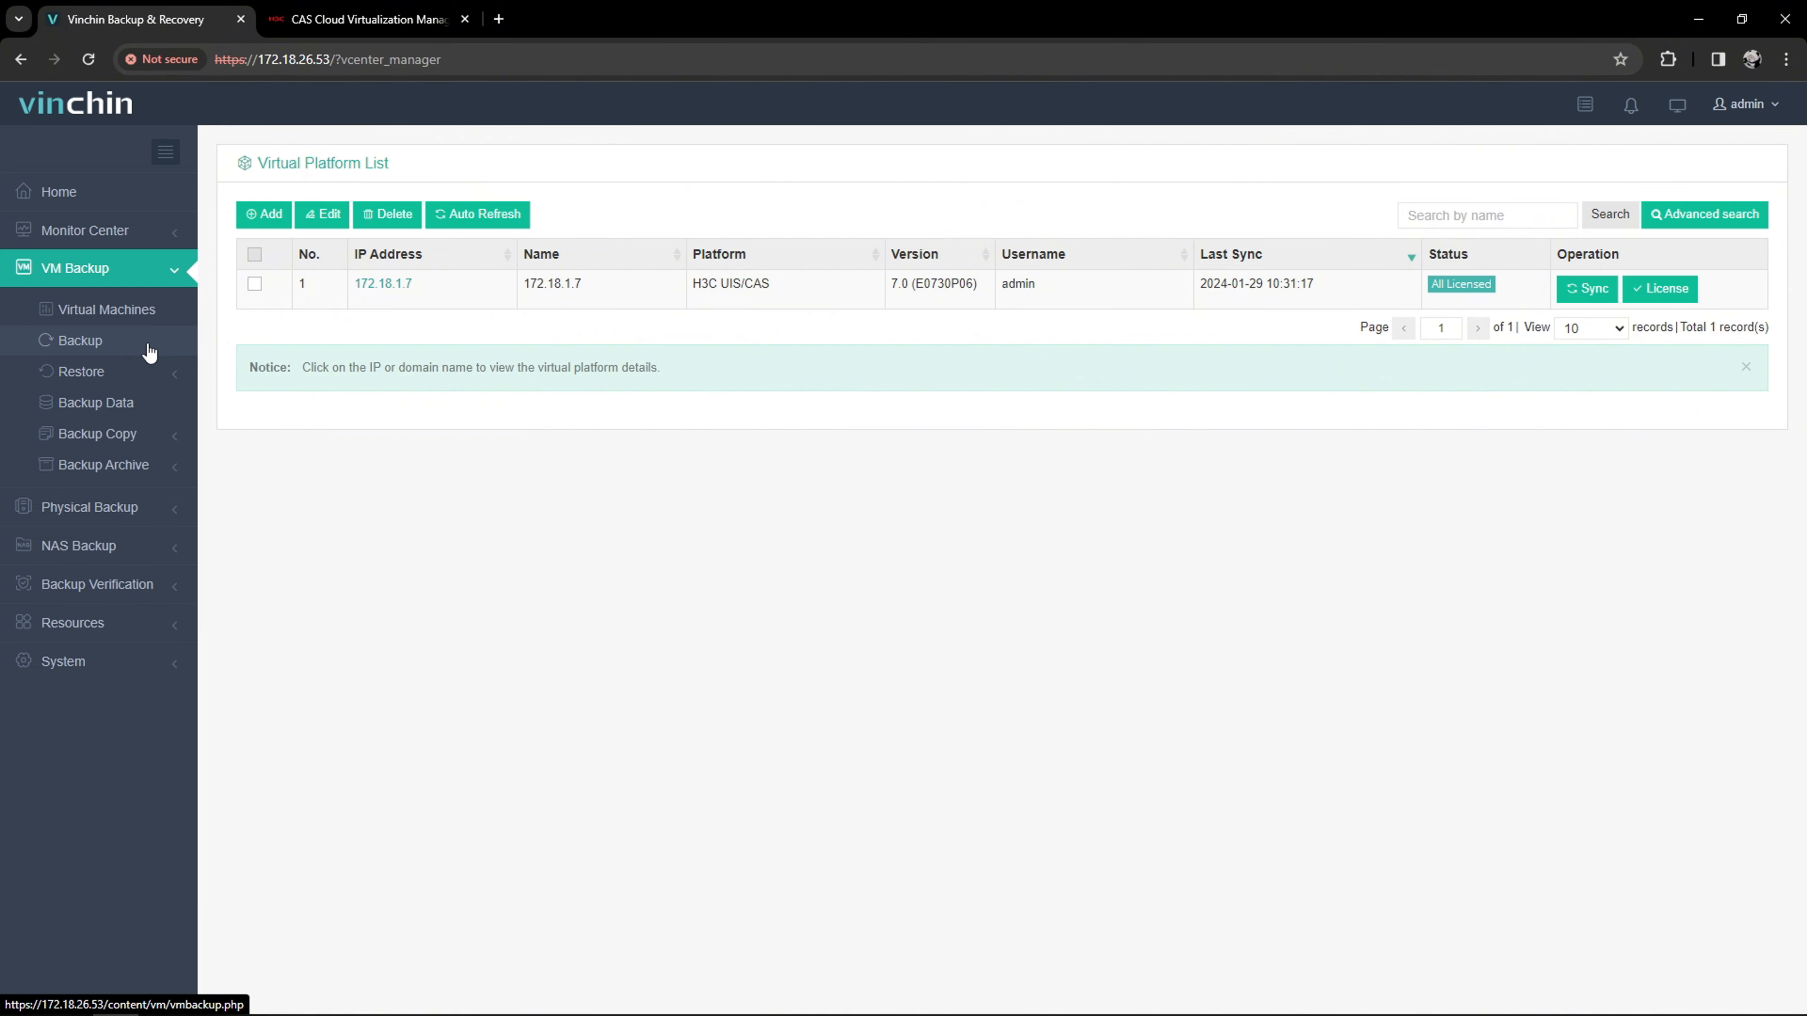
pyautogui.click(262, 372)
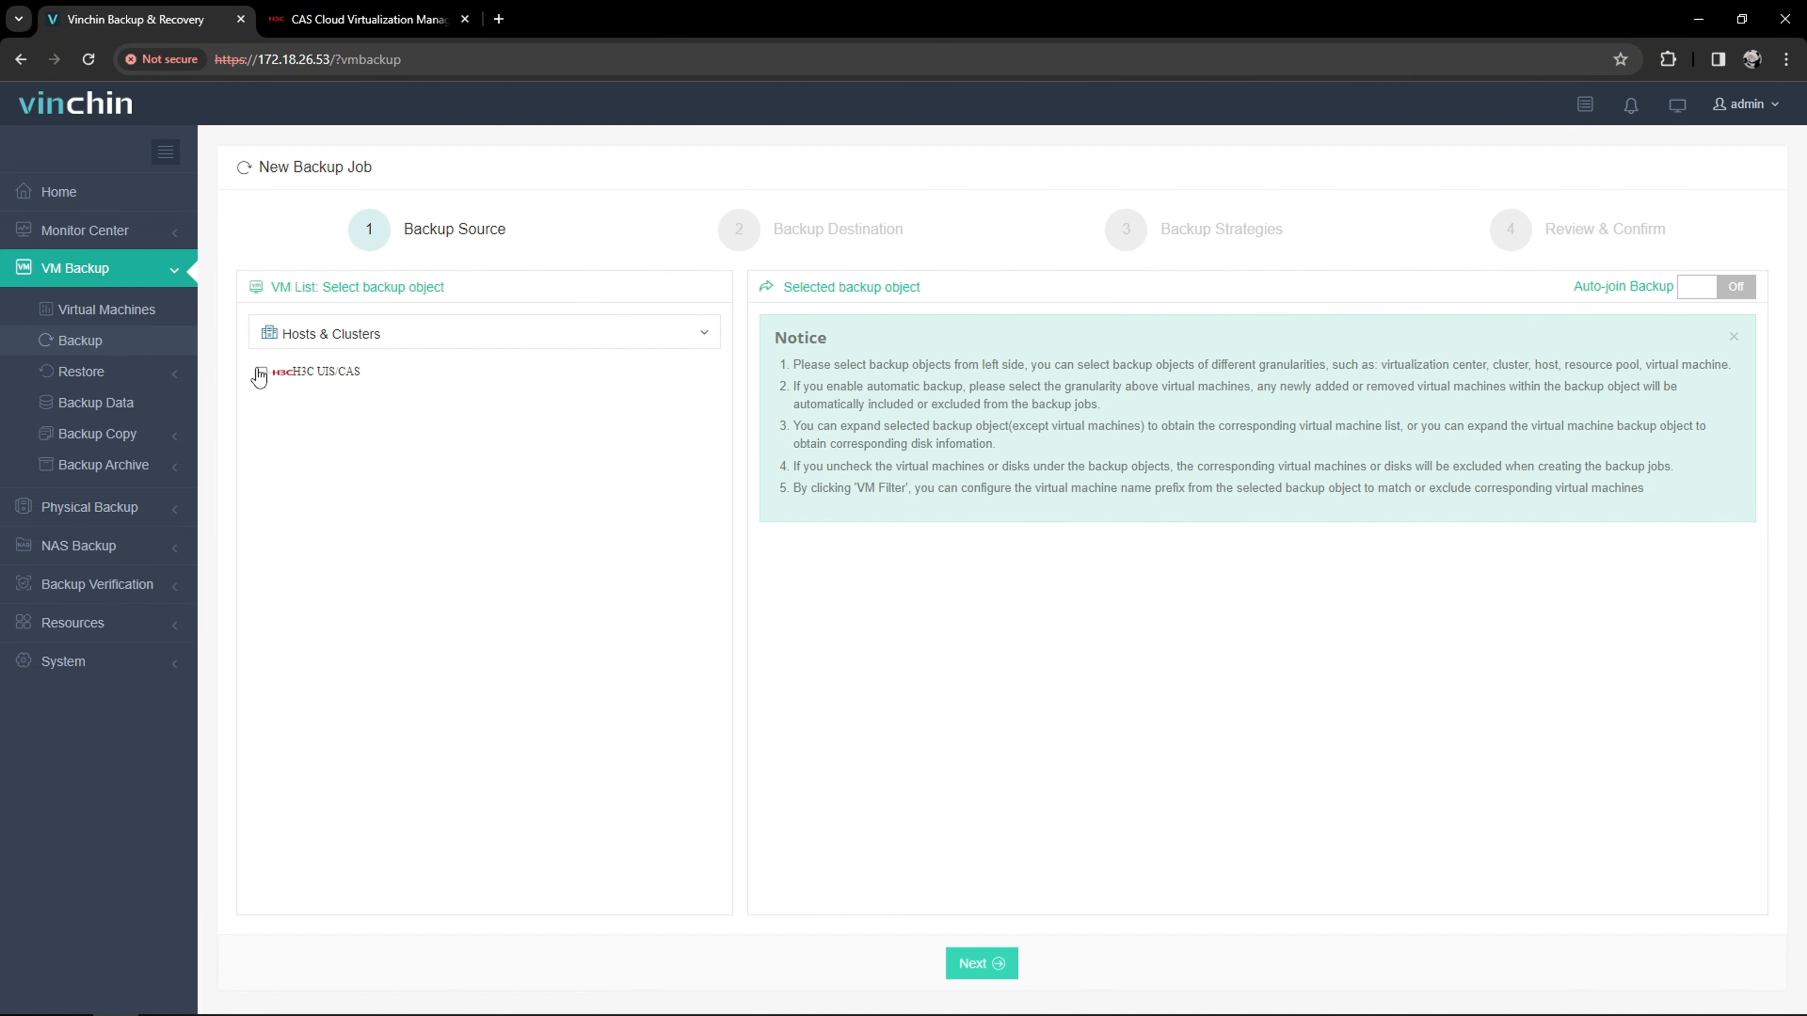
pyautogui.click(430, 395)
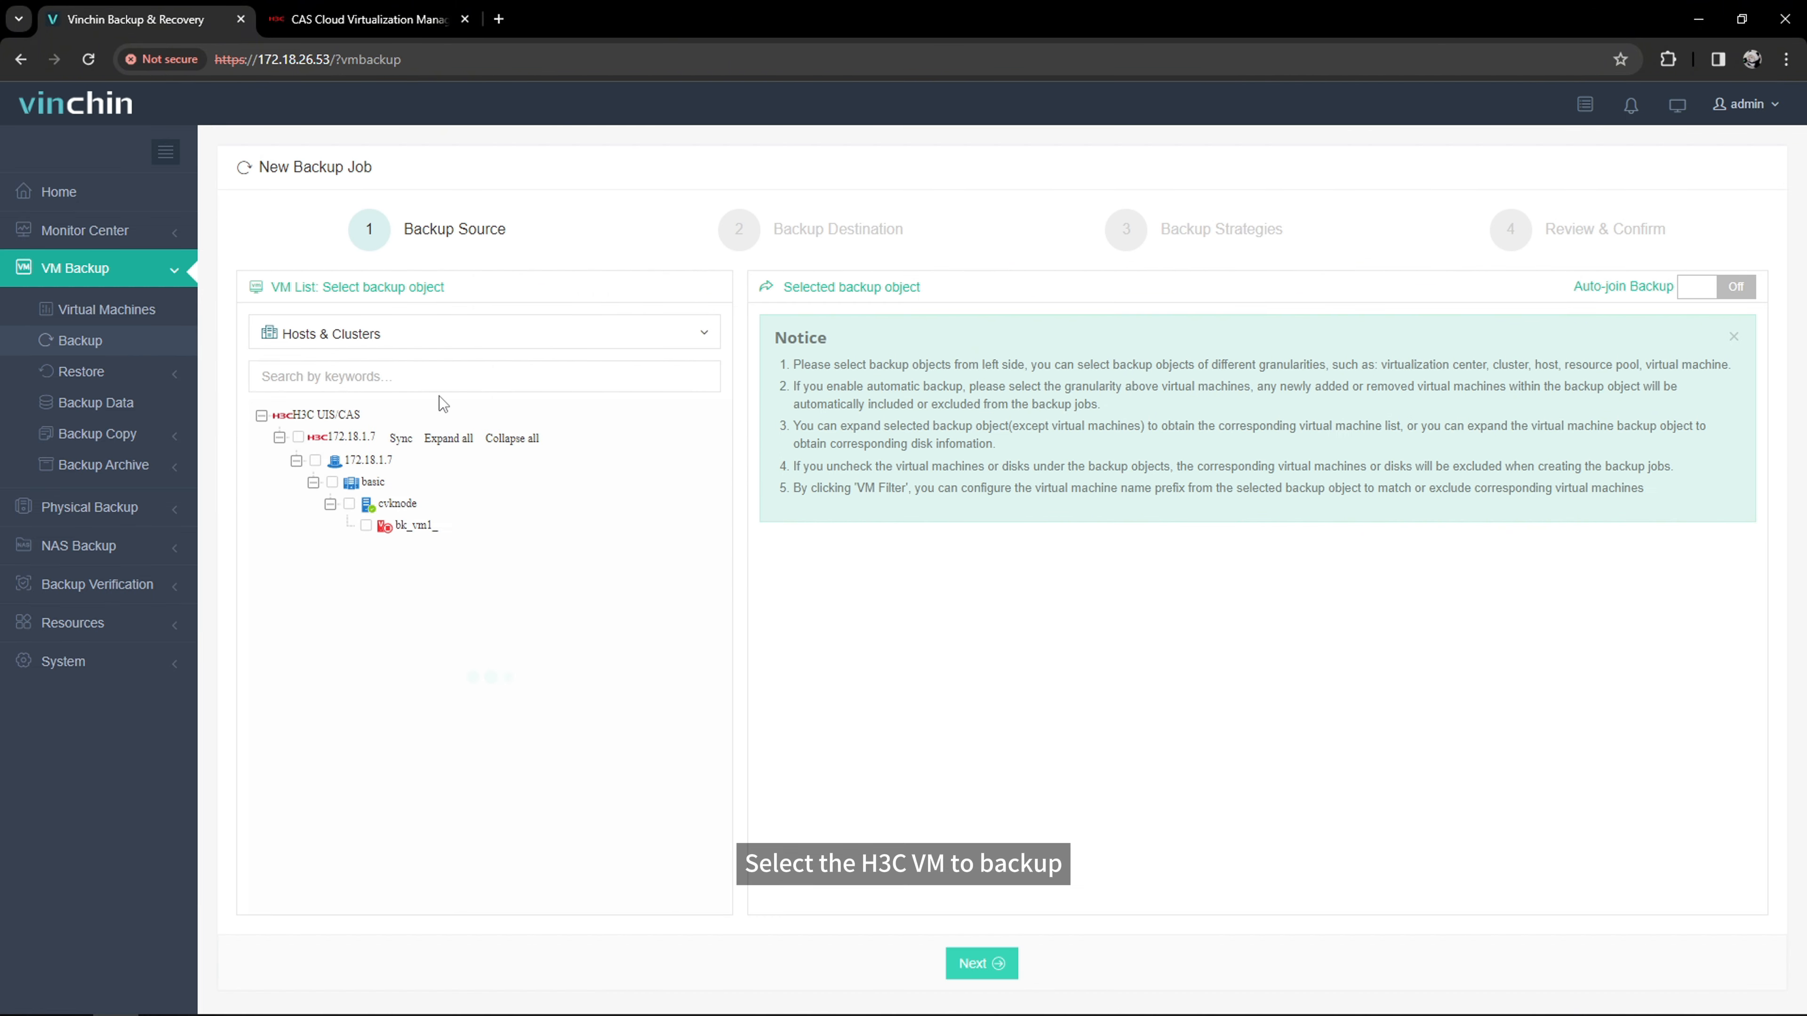
pyautogui.click(366, 526)
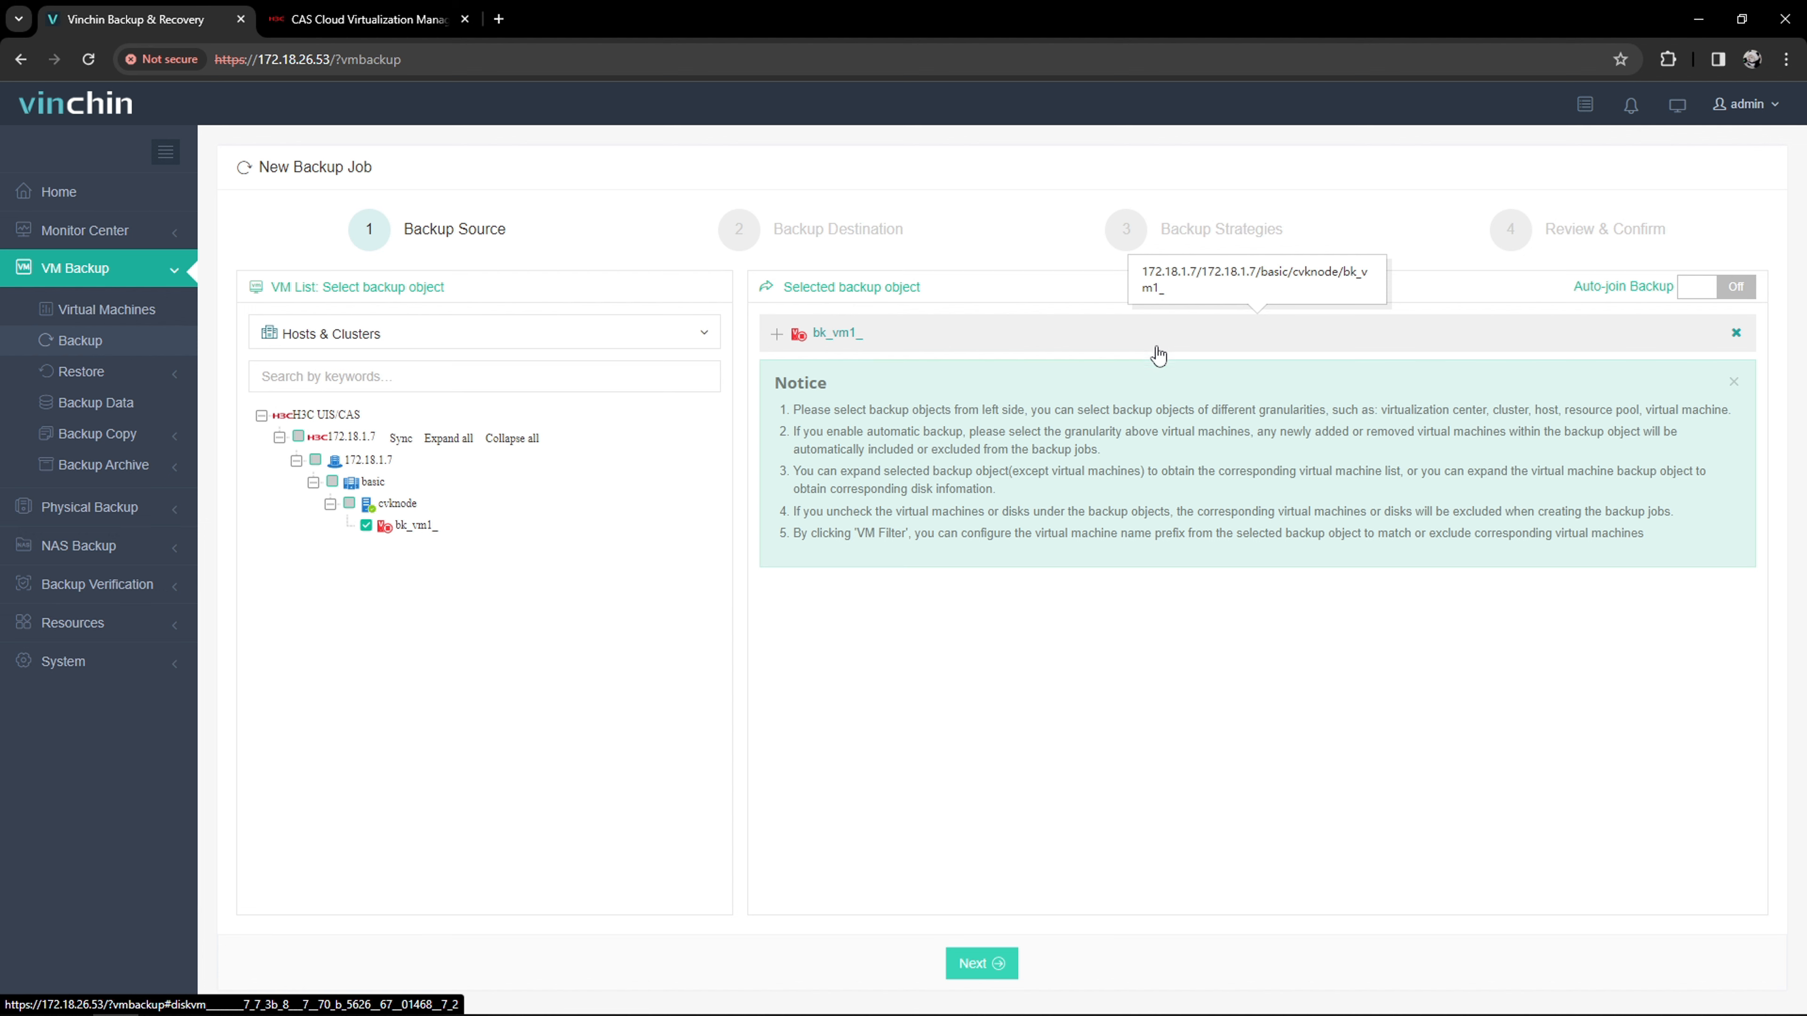
pyautogui.click(997, 970)
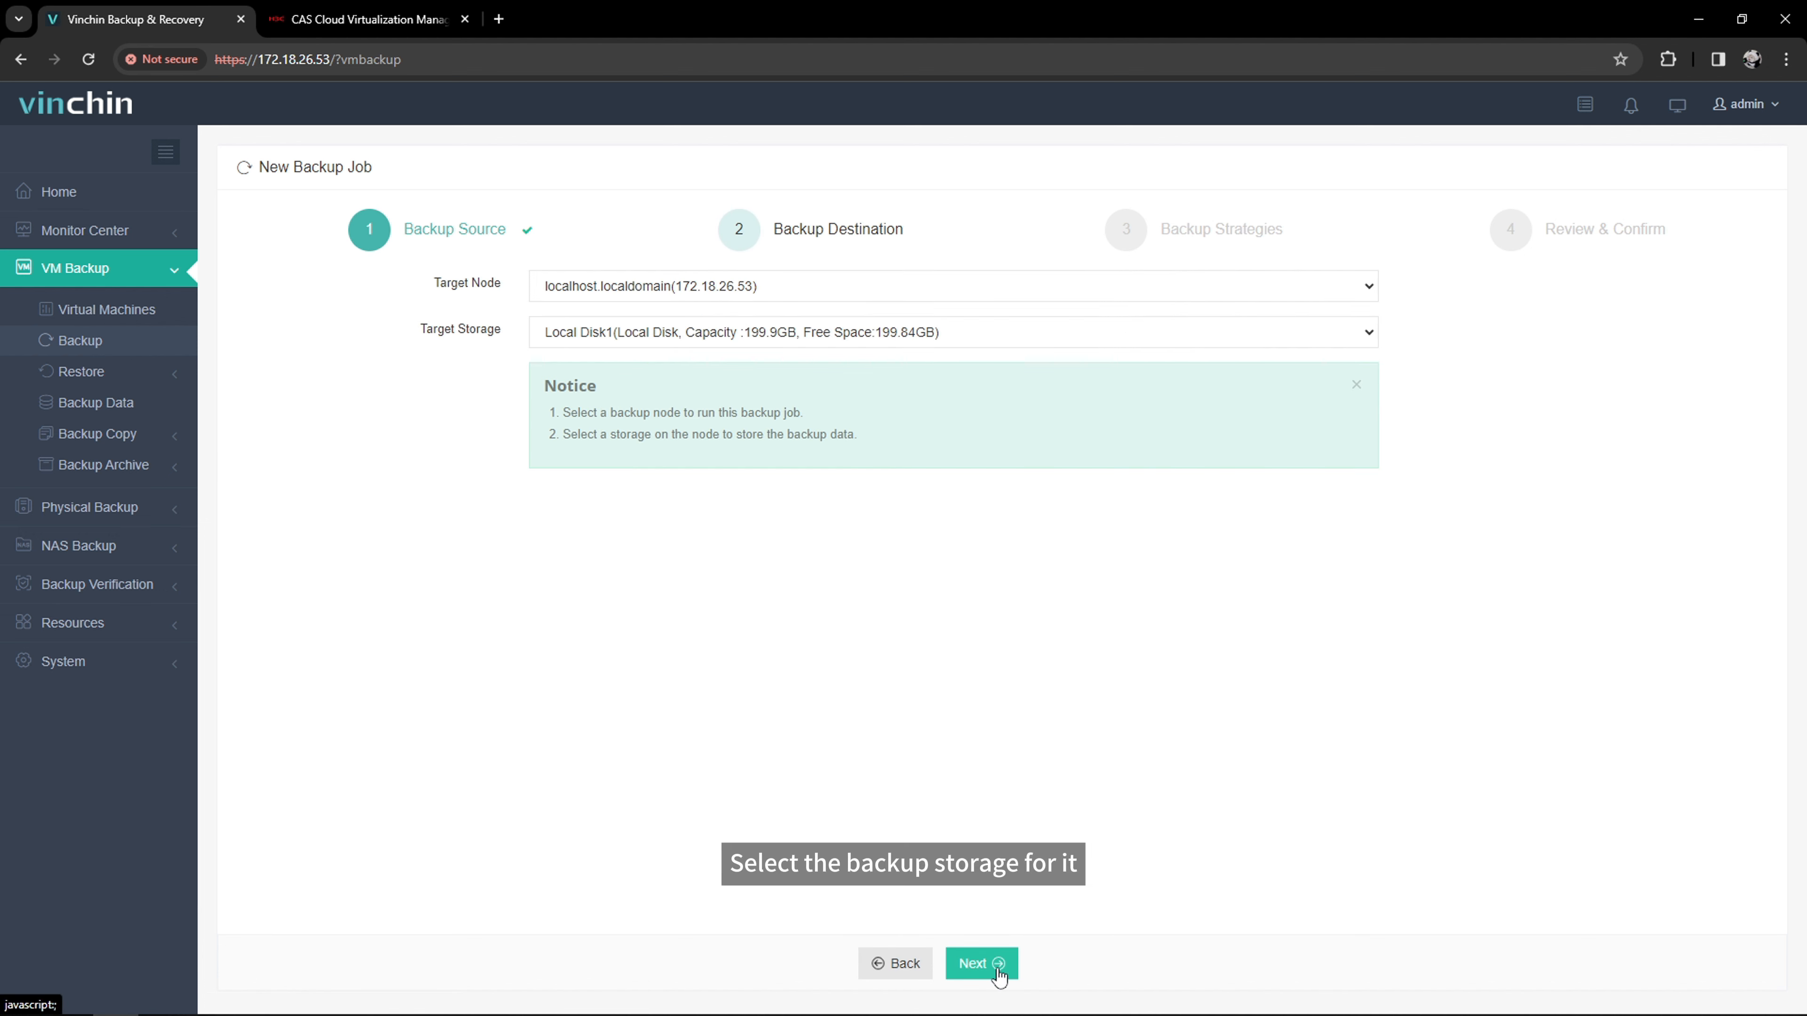
# - Accept the default Local Disk1 destination and enable both full and incremental backups in the job's schedule
pyautogui.click(999, 968)
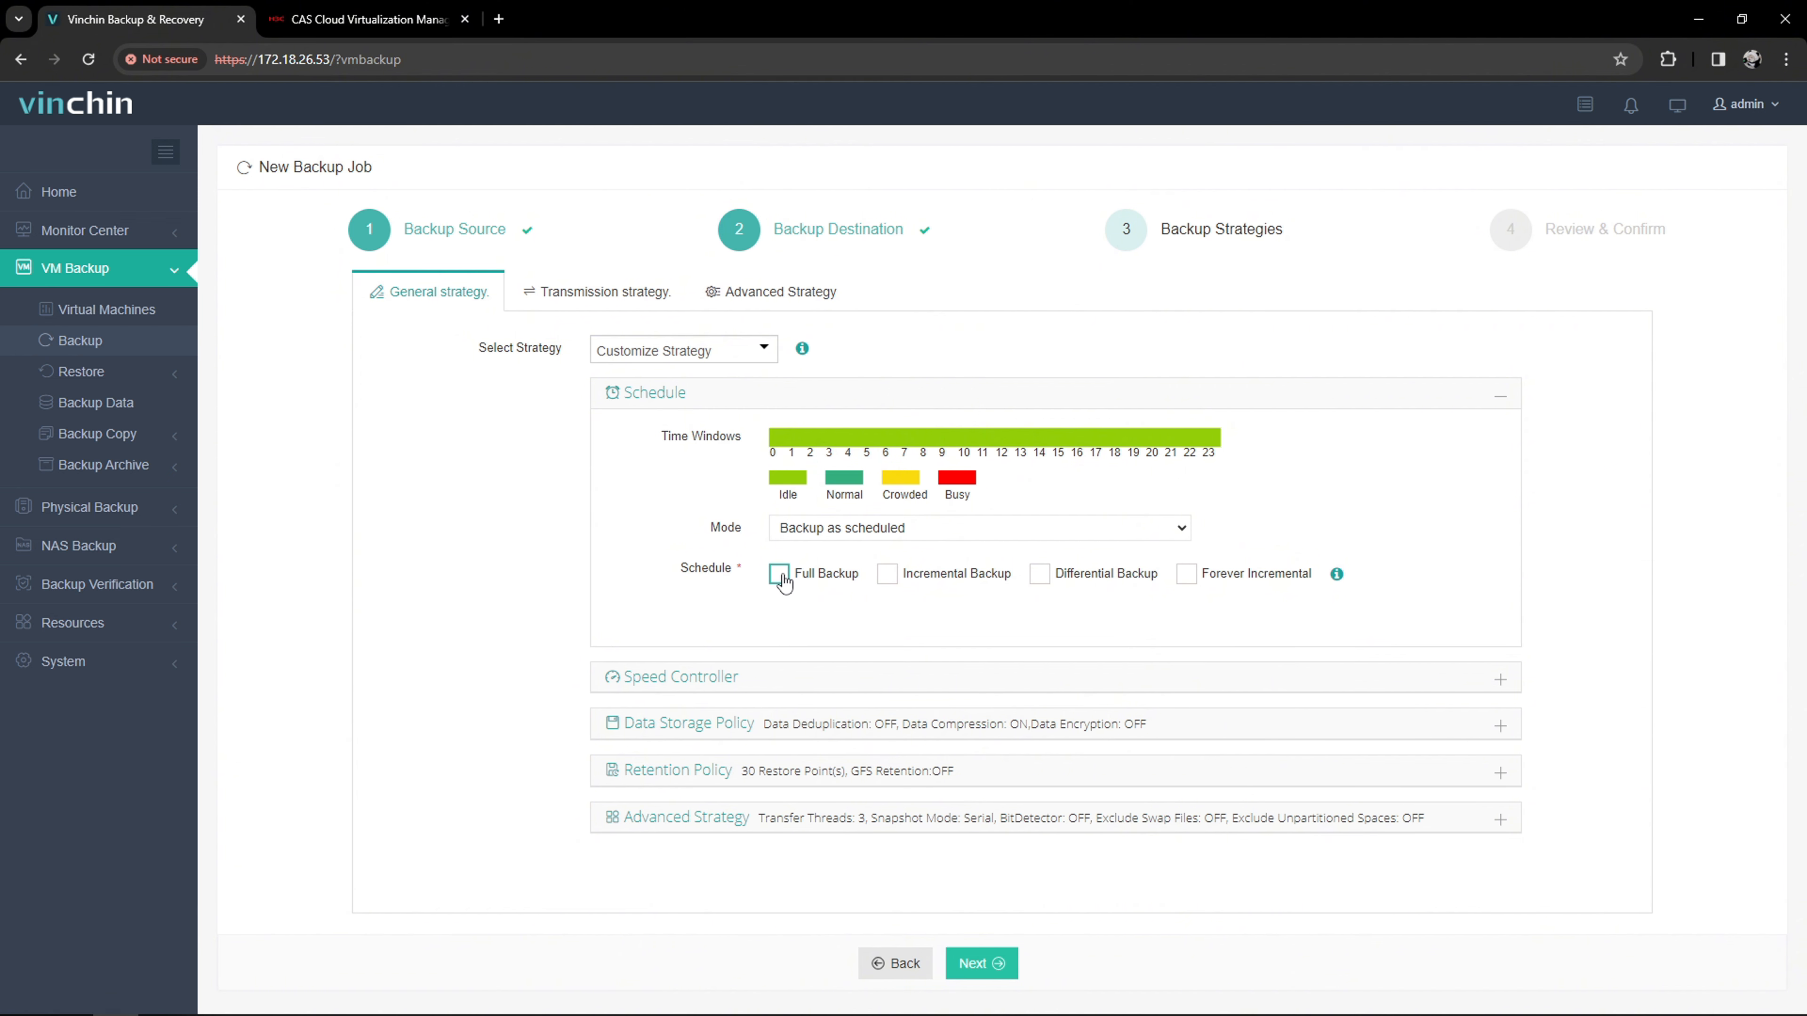
pyautogui.click(779, 574)
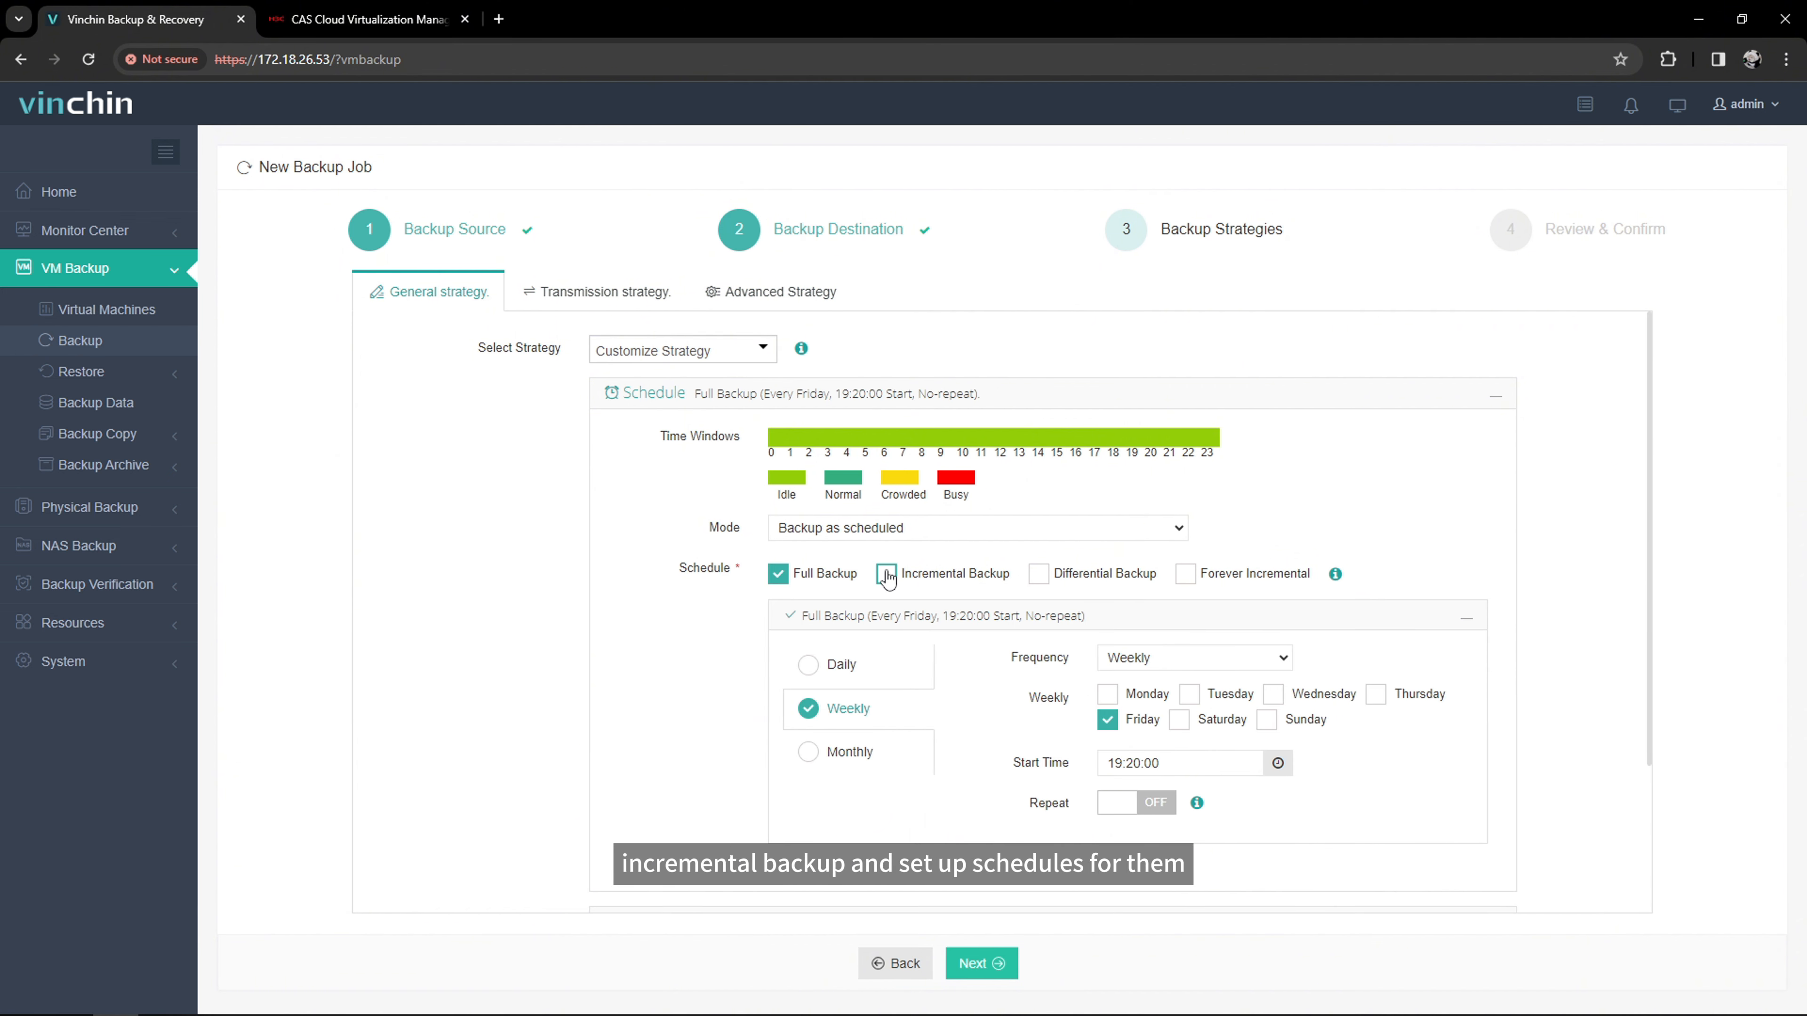
pyautogui.click(886, 574)
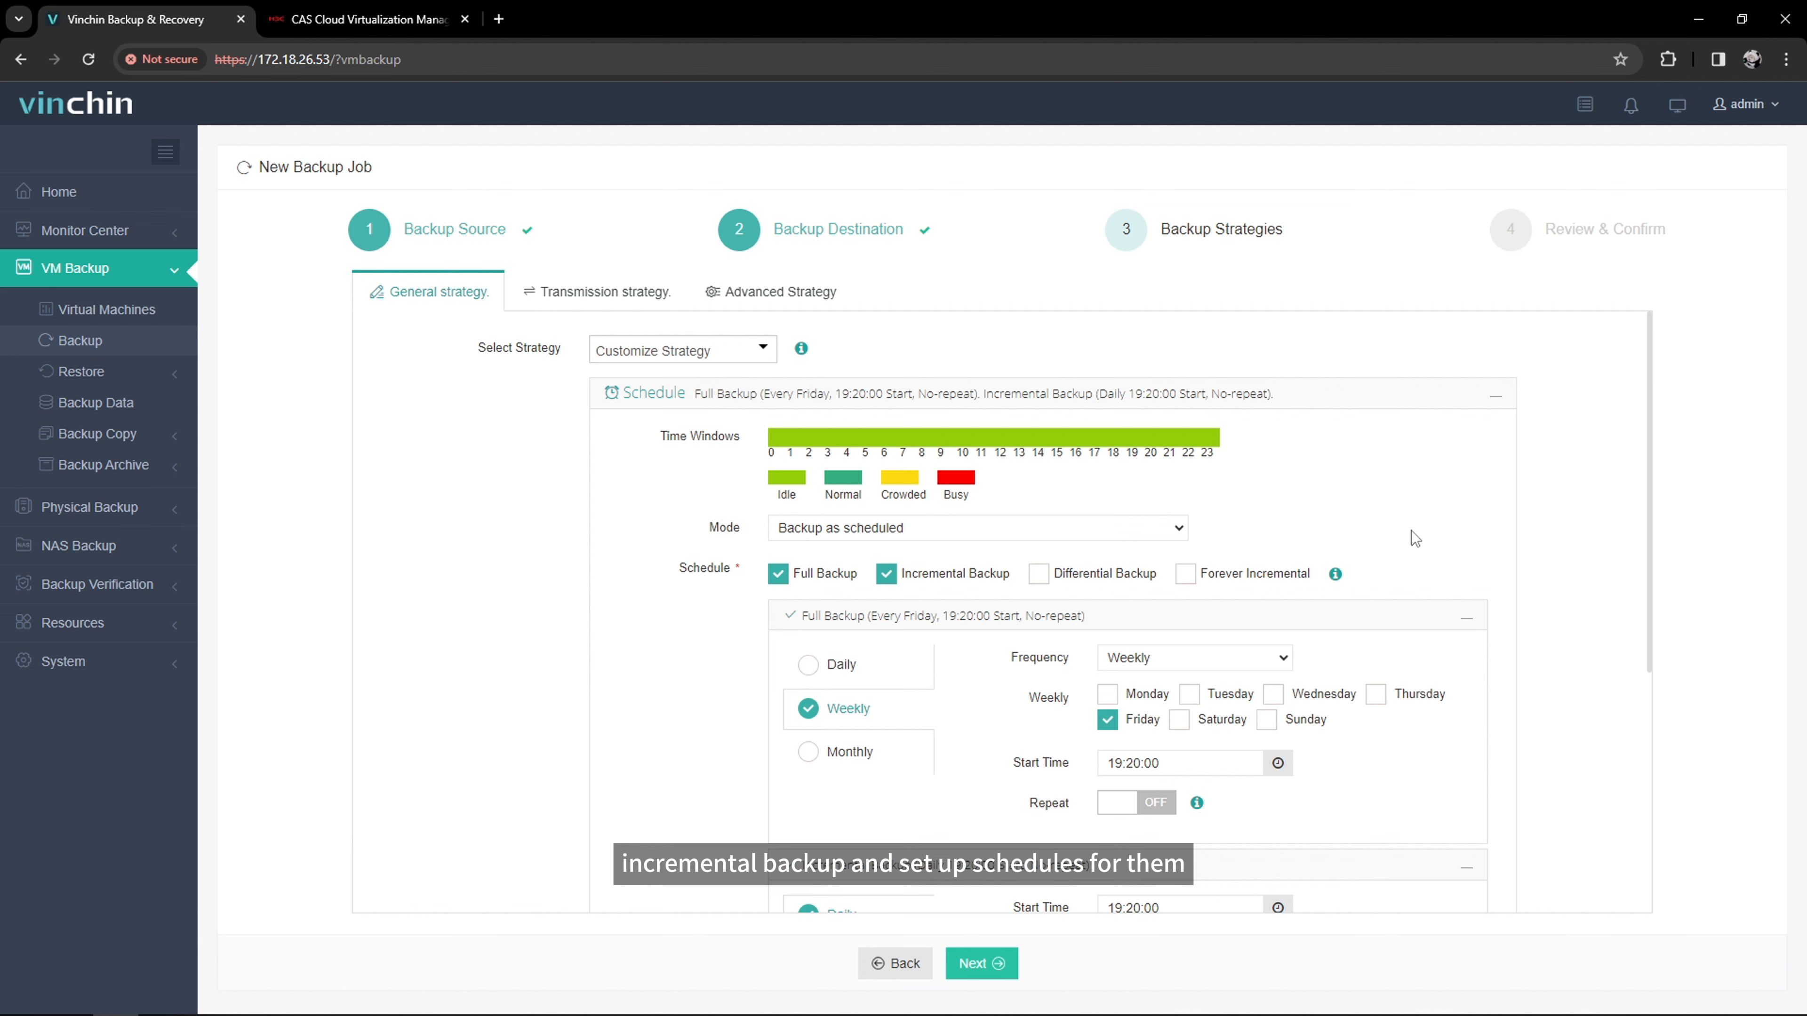
# - Review the job's speed controller, data storage, retention, snapshot, transmission and SpeedKit settings
pyautogui.scroll(-5, 1426, 406)
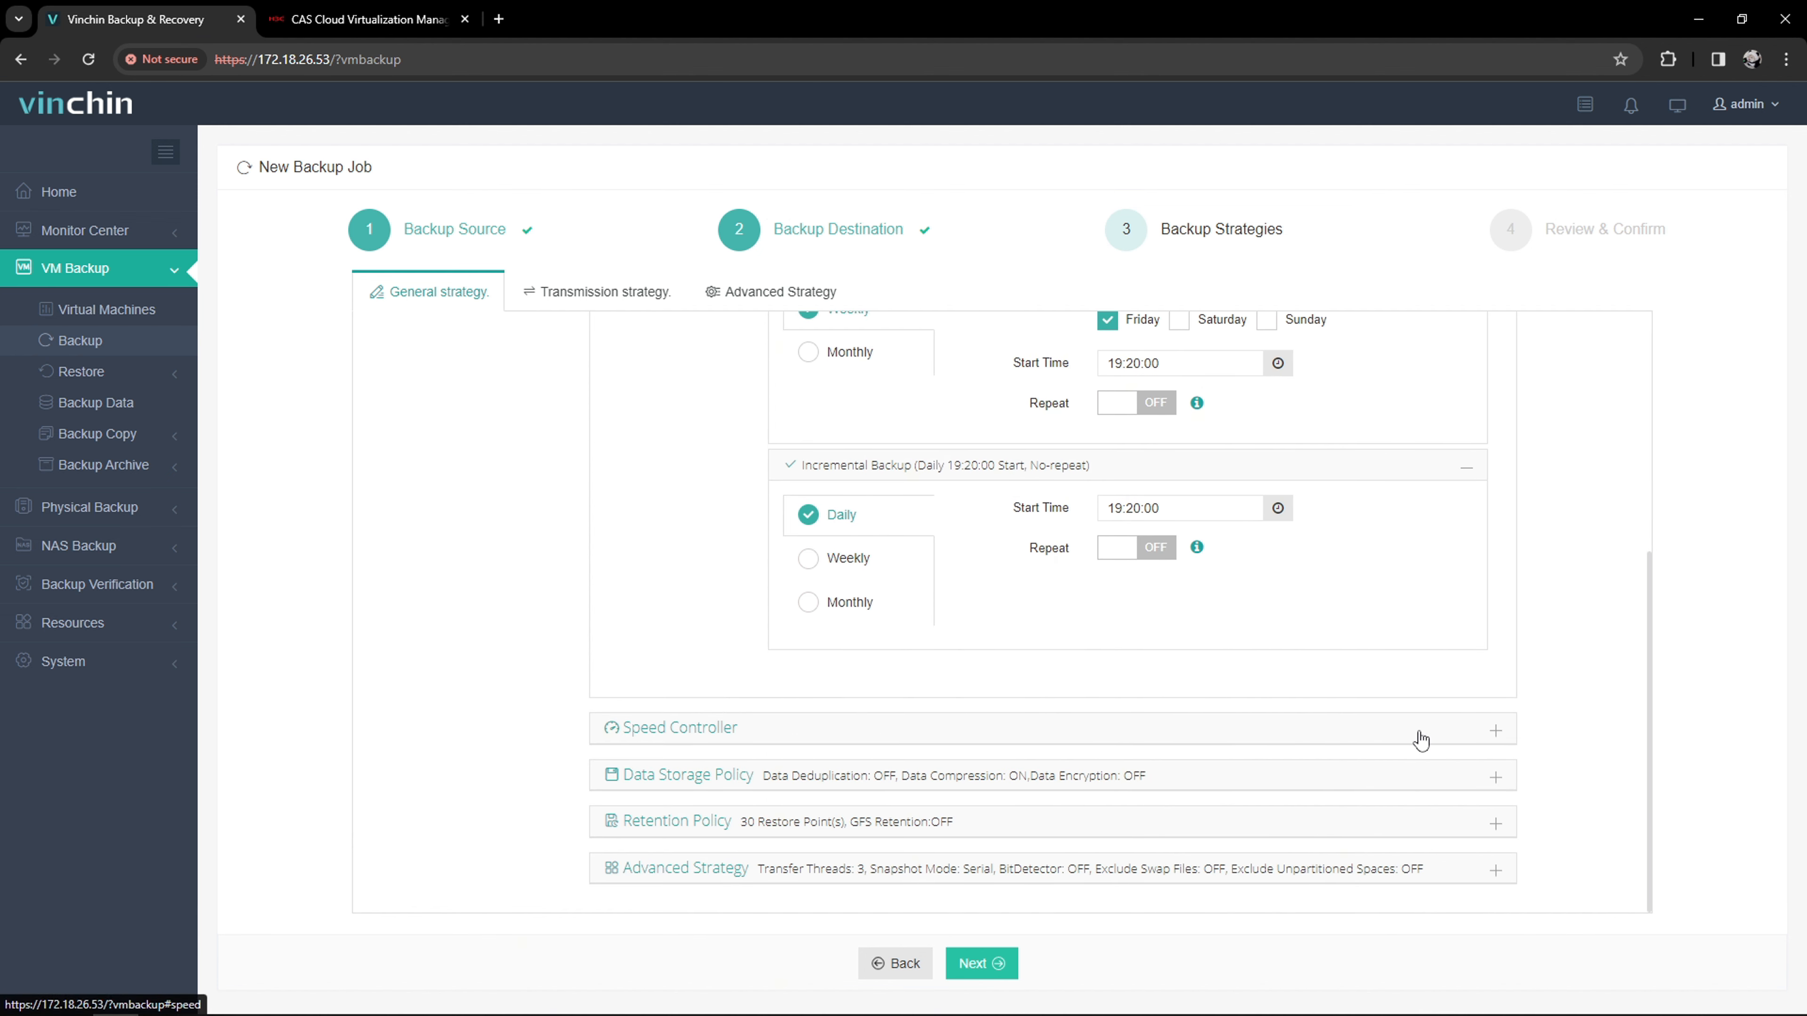
pyautogui.click(1419, 732)
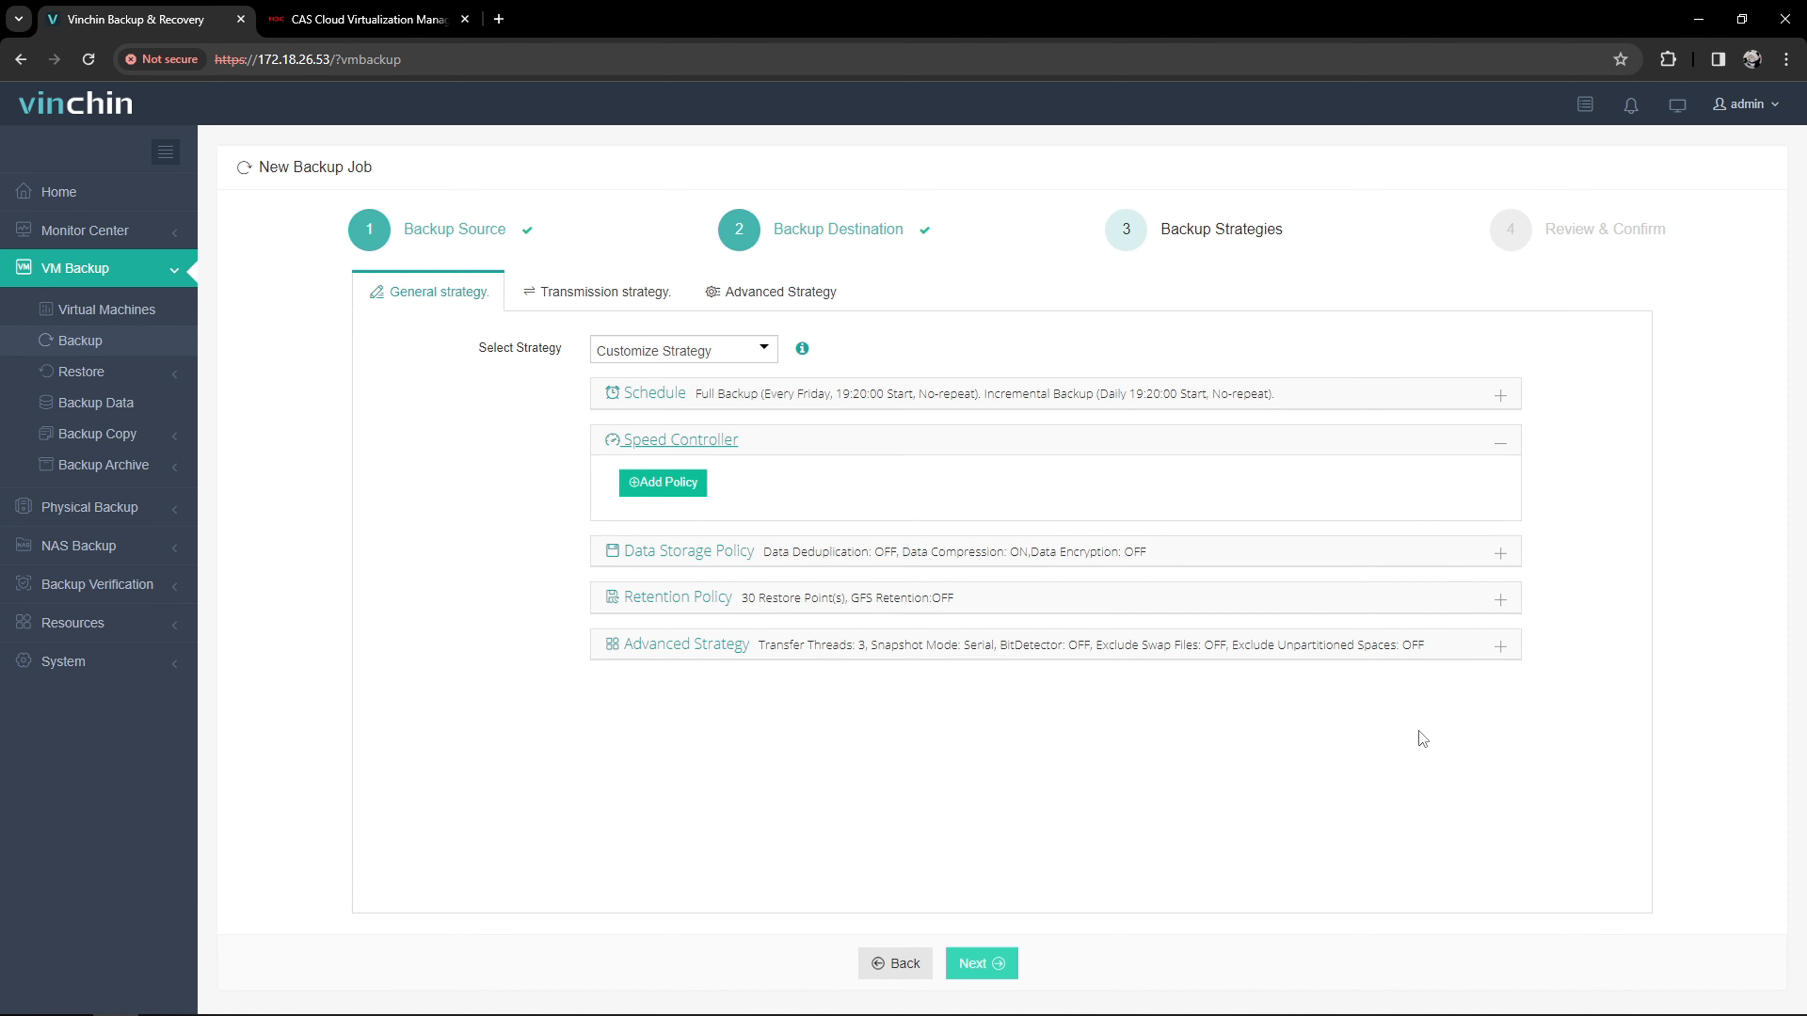
pyautogui.click(1438, 553)
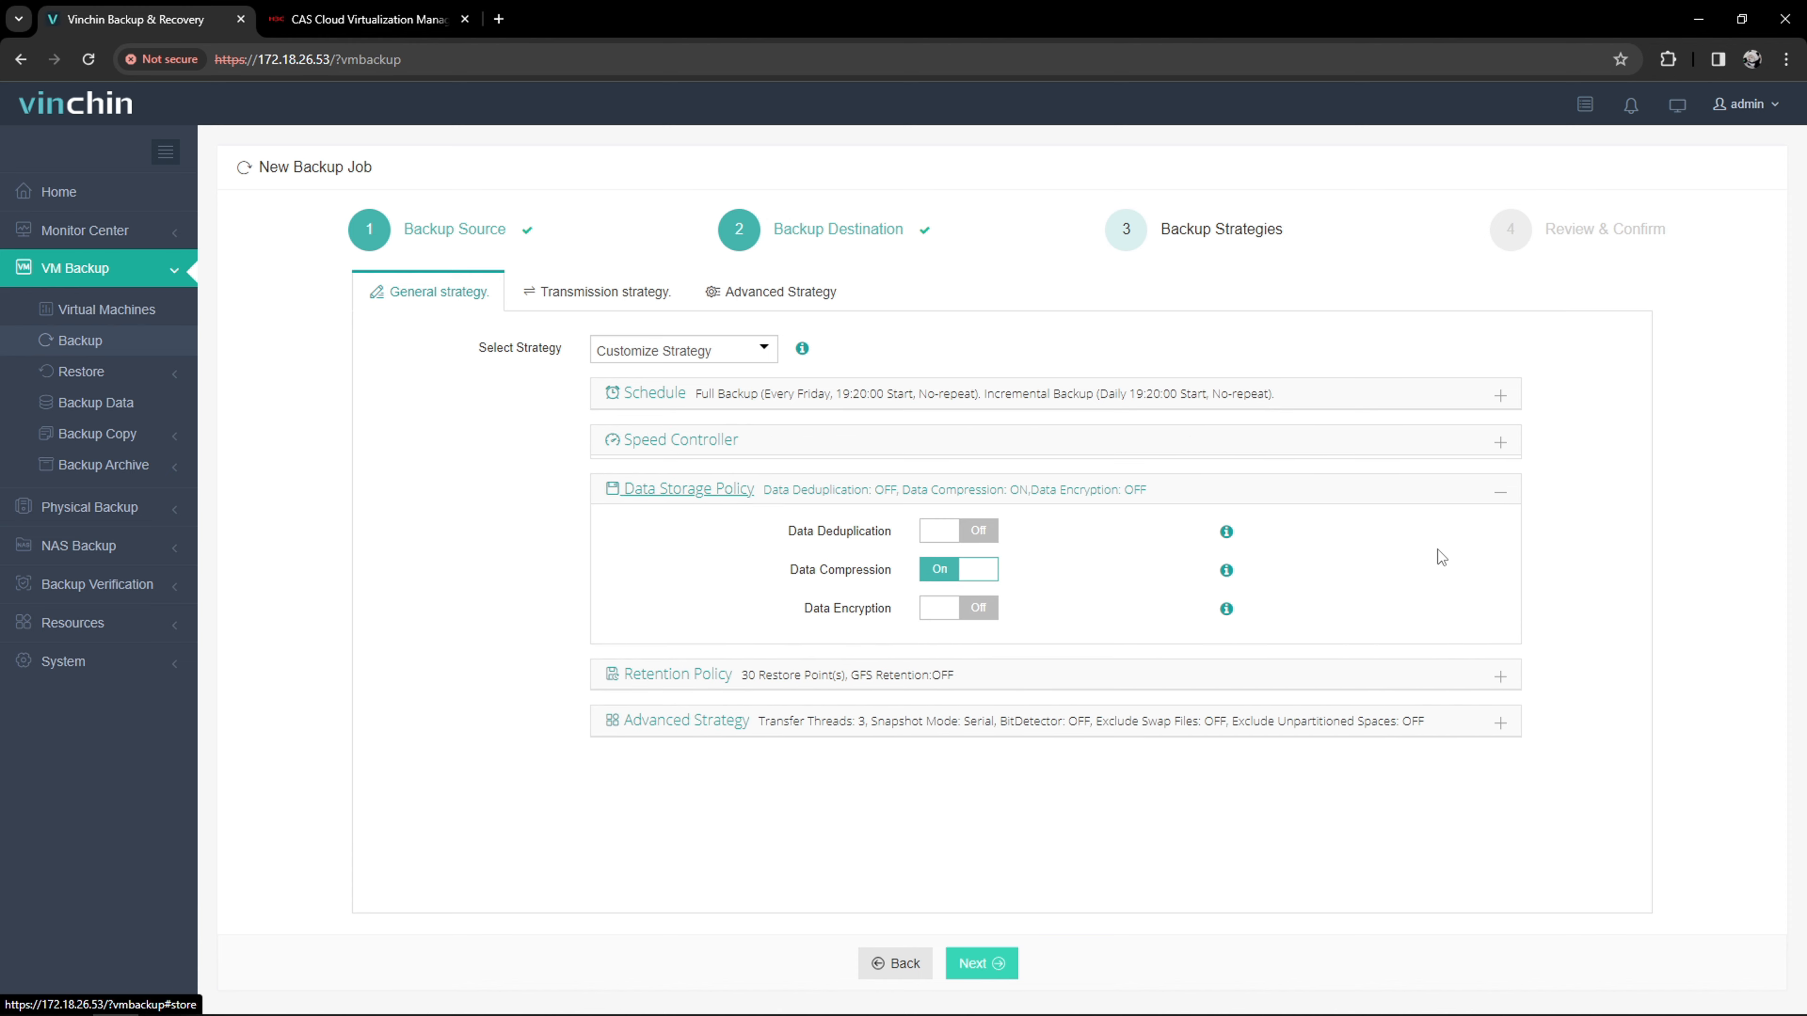
pyautogui.click(1433, 677)
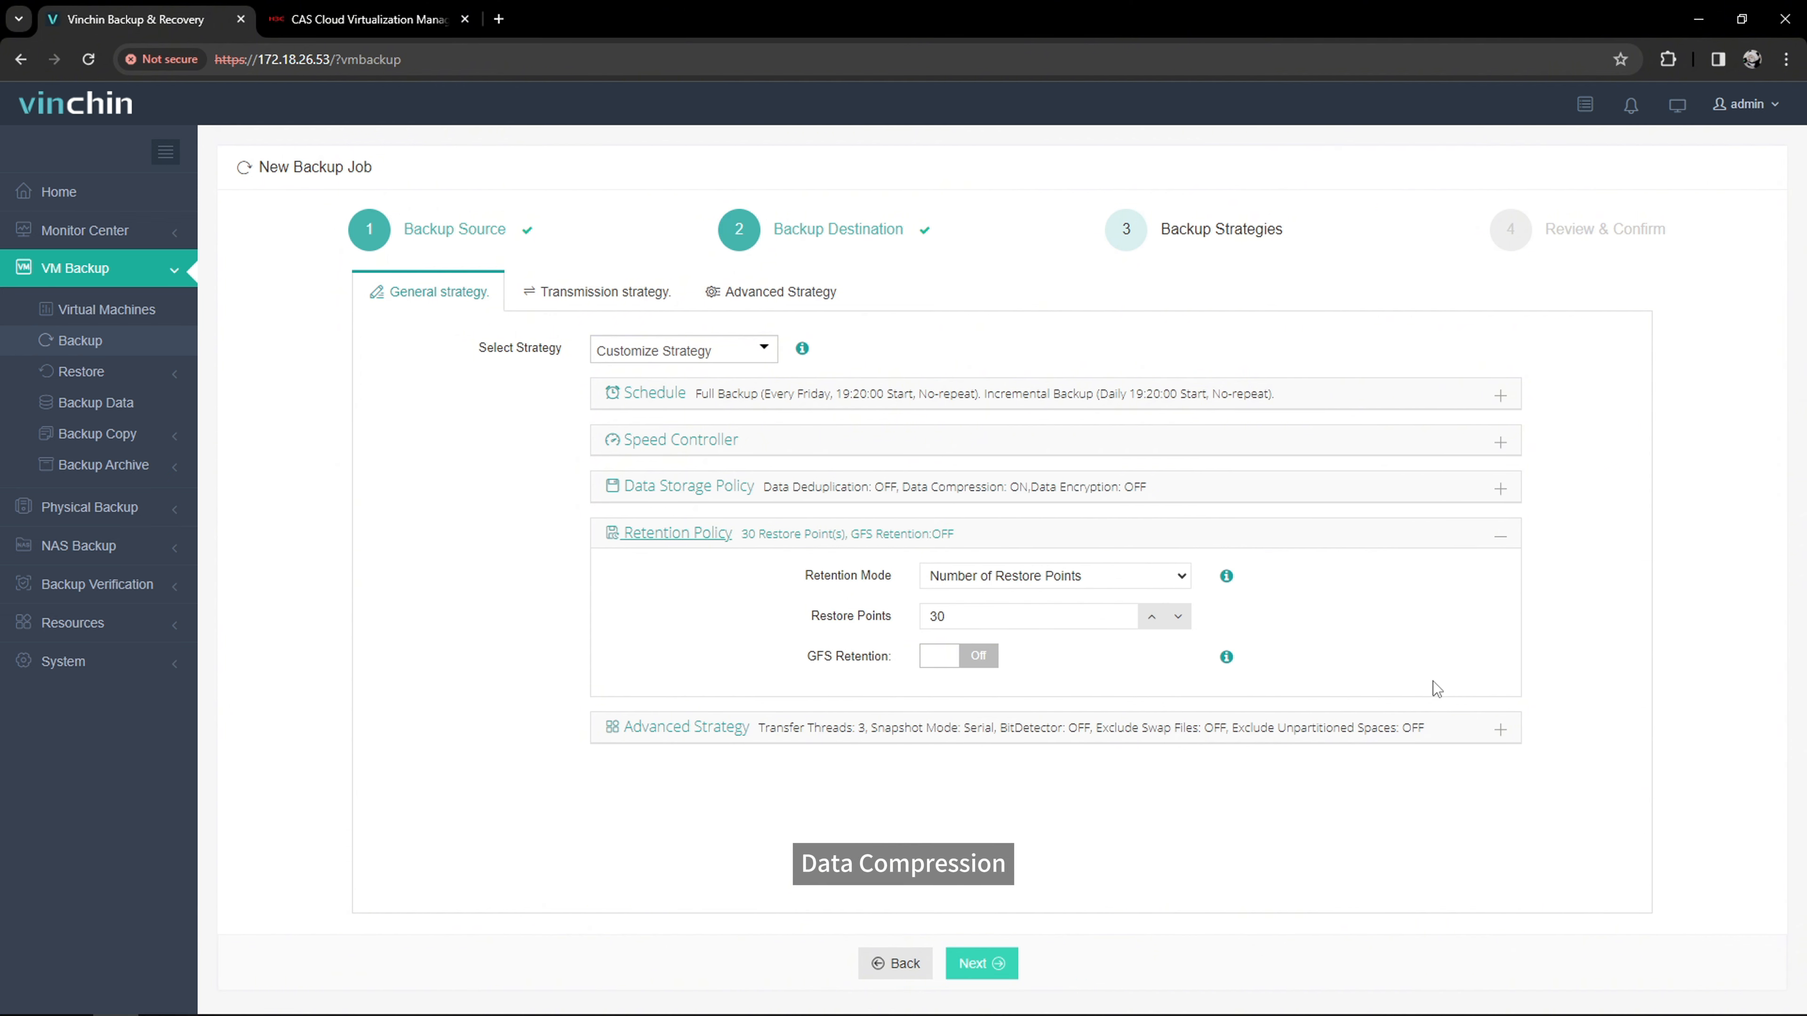
pyautogui.click(1435, 726)
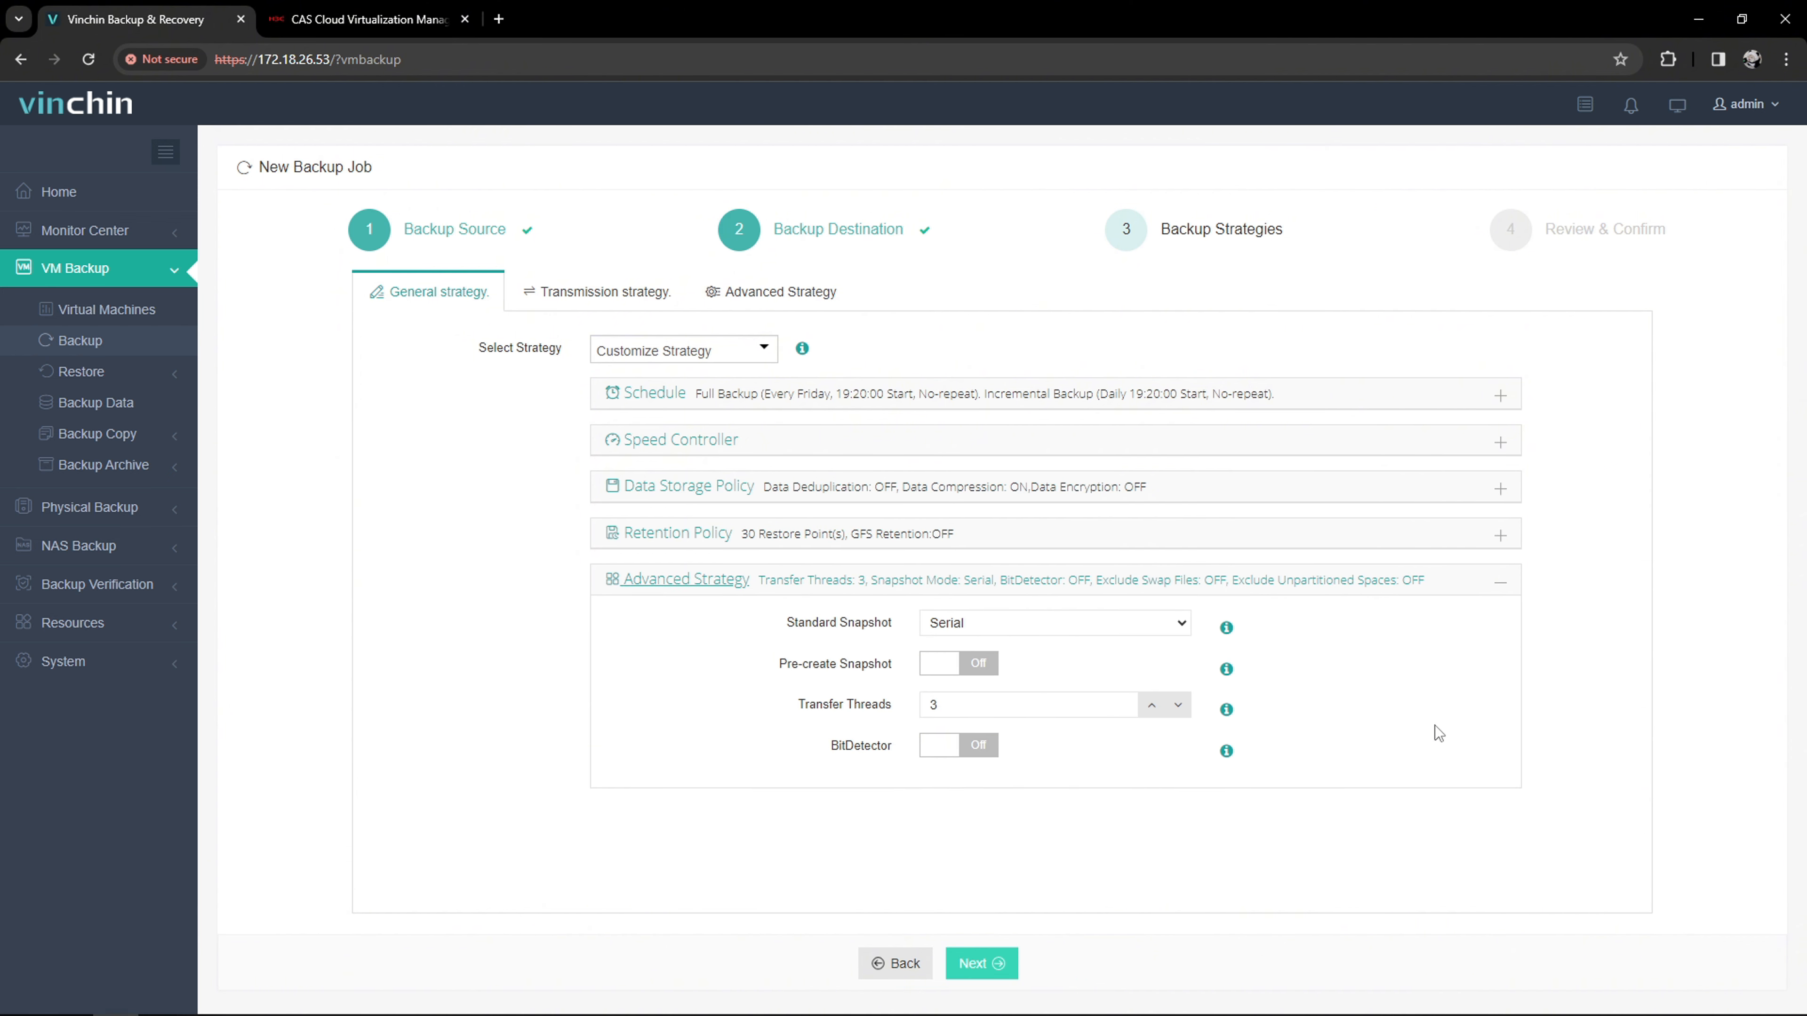
pyautogui.click(637, 298)
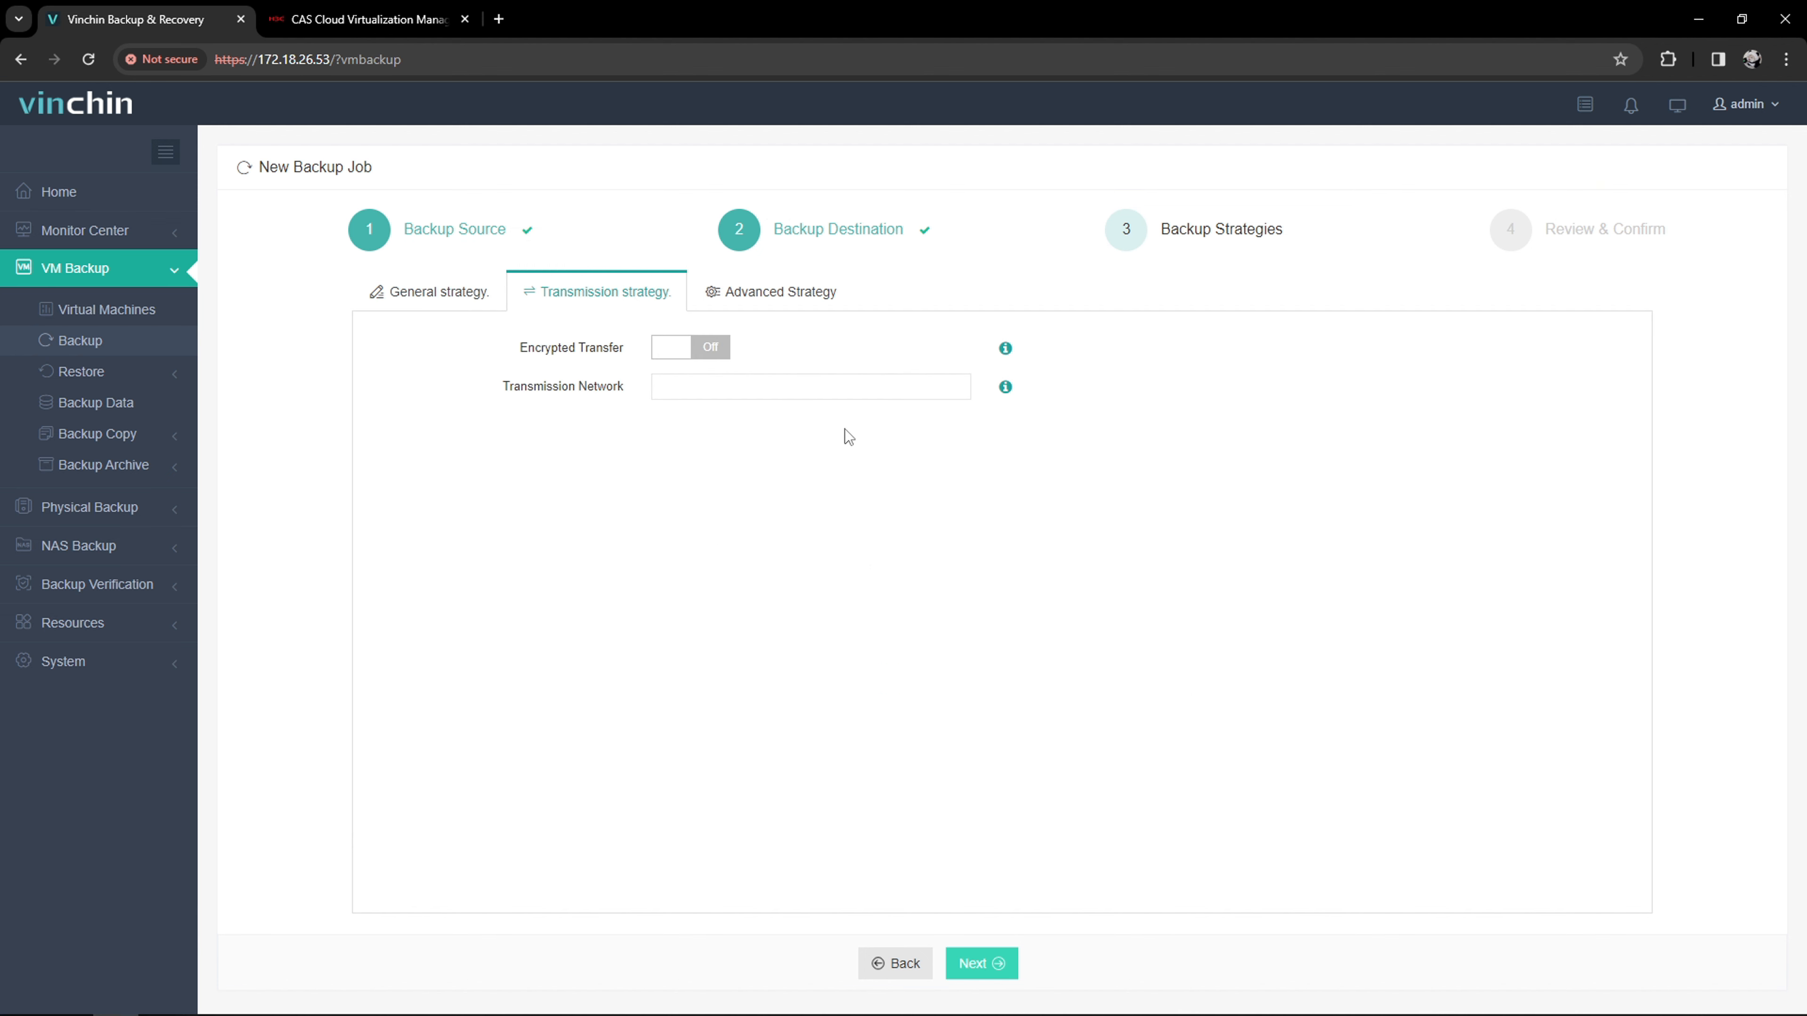
pyautogui.click(810, 304)
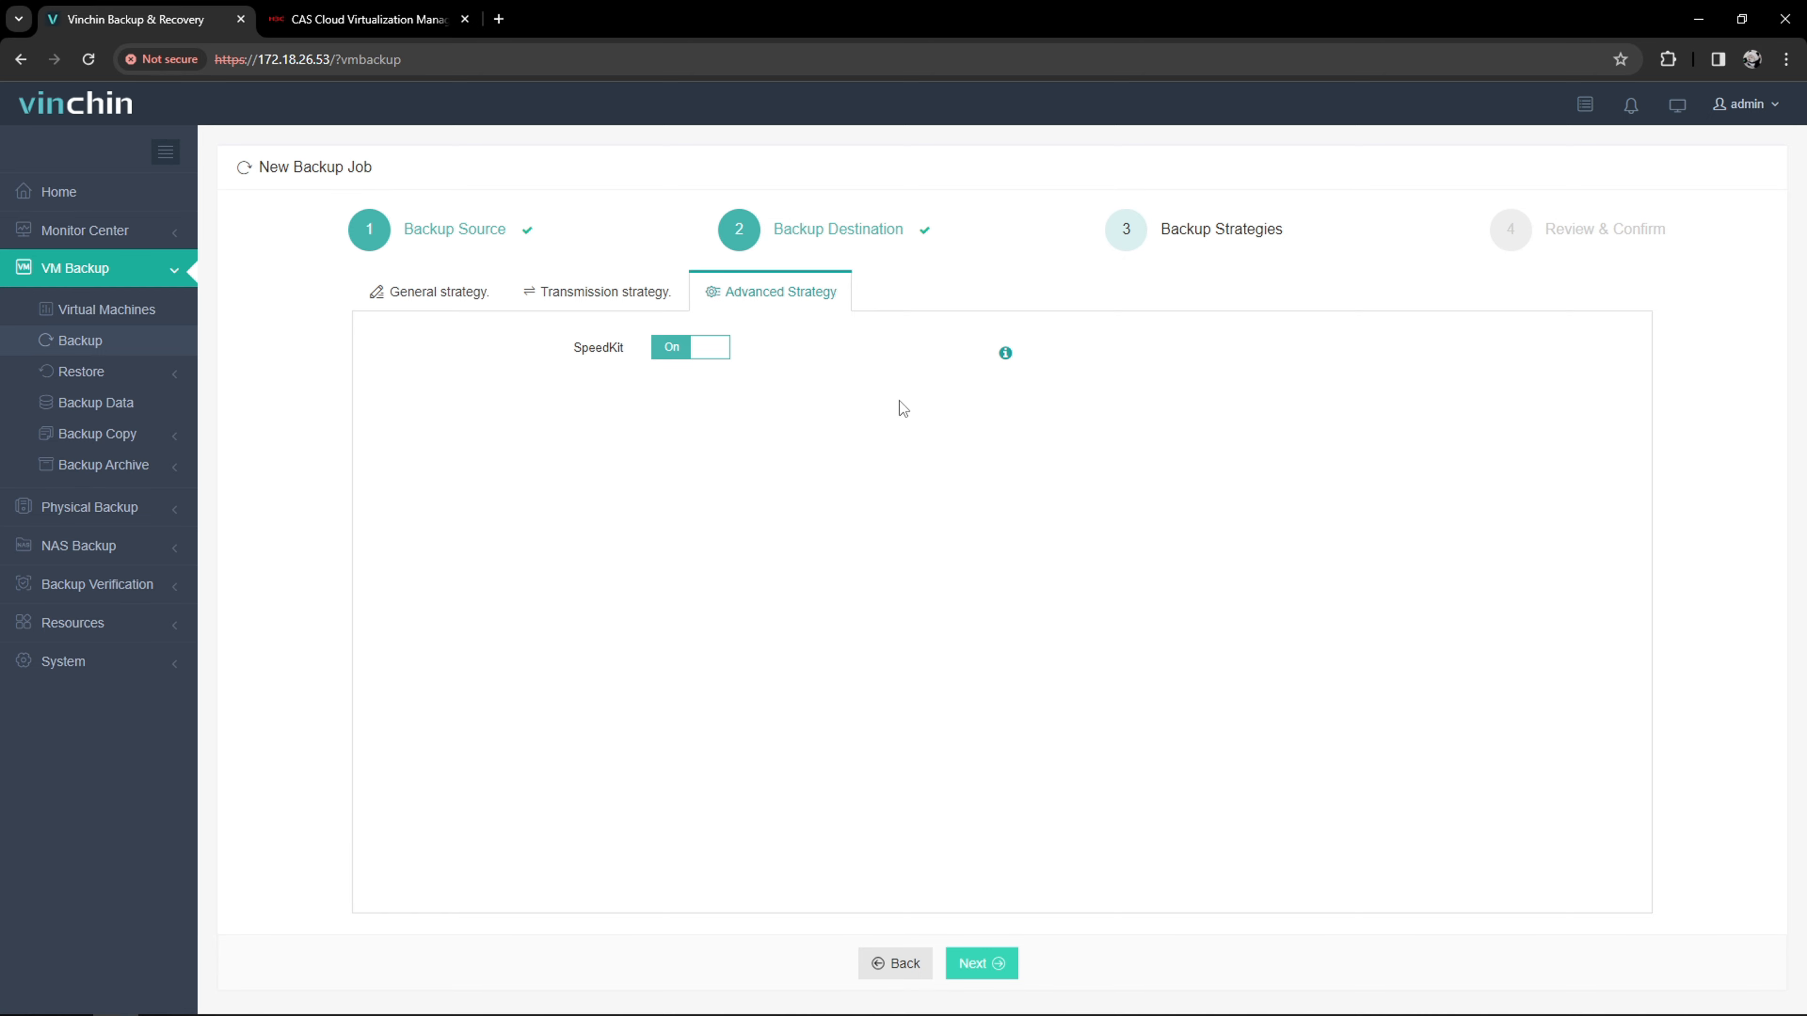
# - Submit the backup job with the name H3C UIS/CAS Backup1 and start it from the current jobs
pyautogui.click(999, 963)
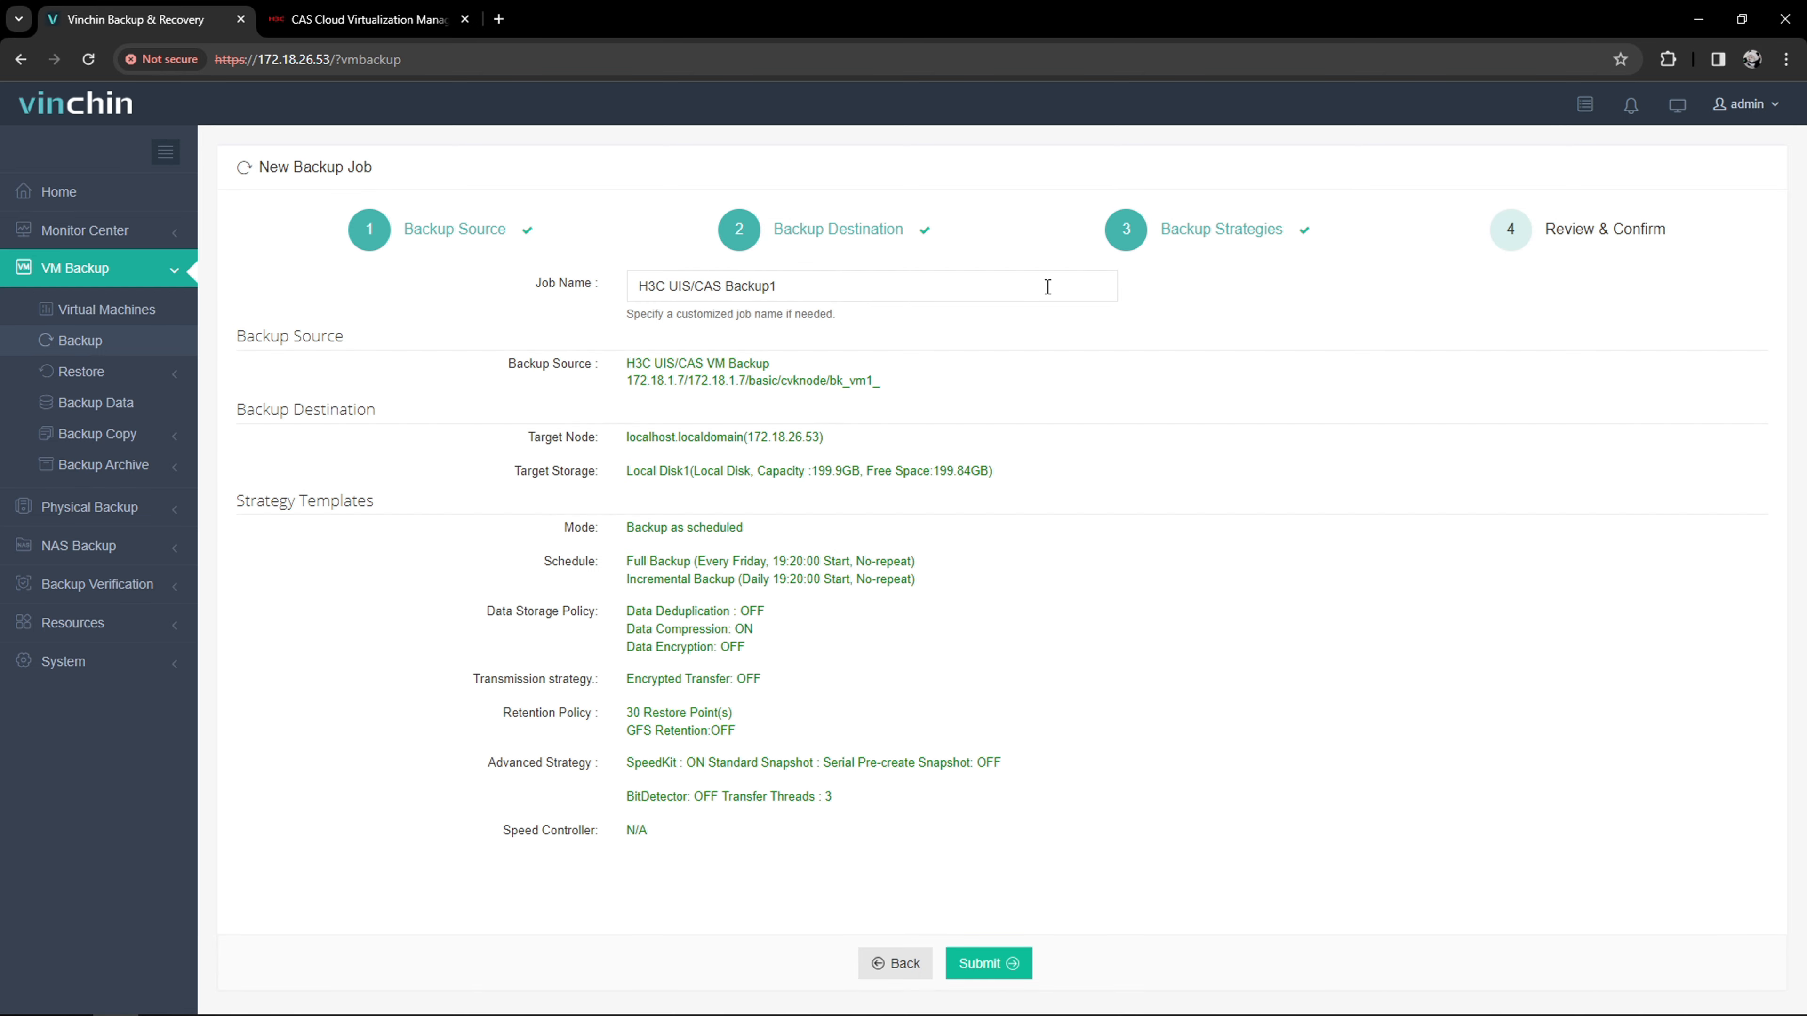
pyautogui.click(988, 961)
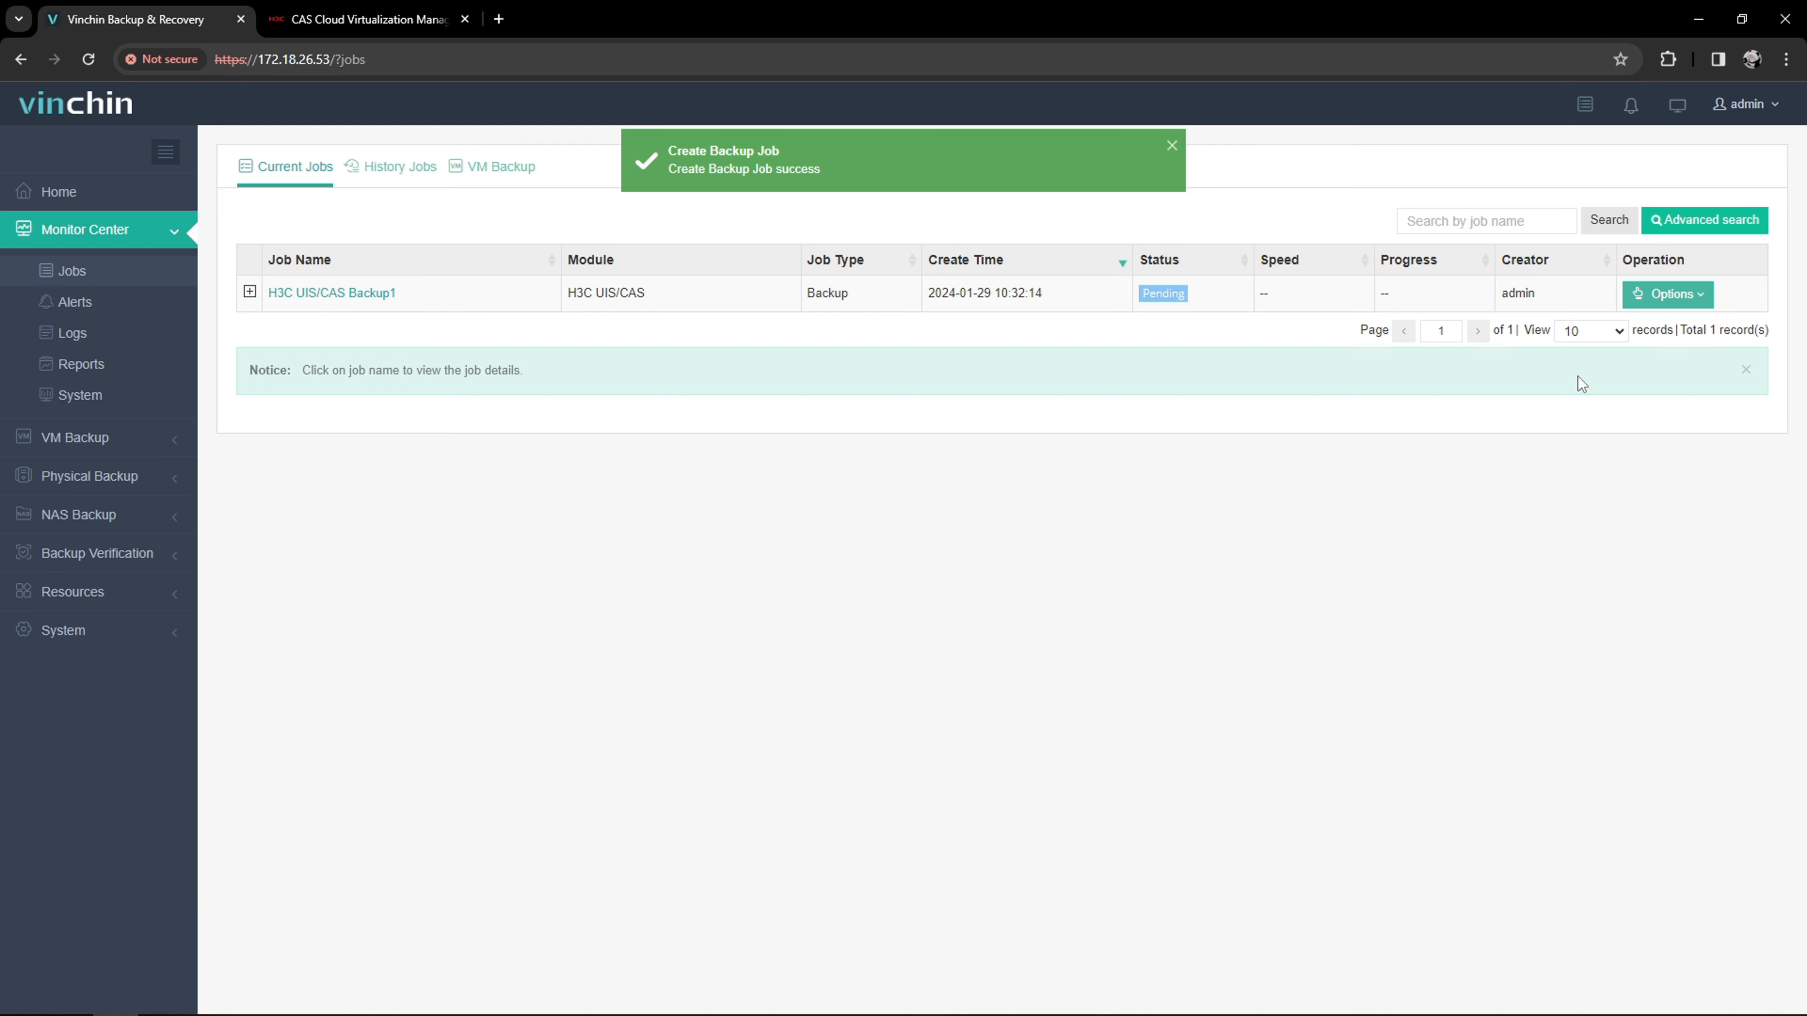
pyautogui.click(1668, 294)
pyautogui.click(1667, 368)
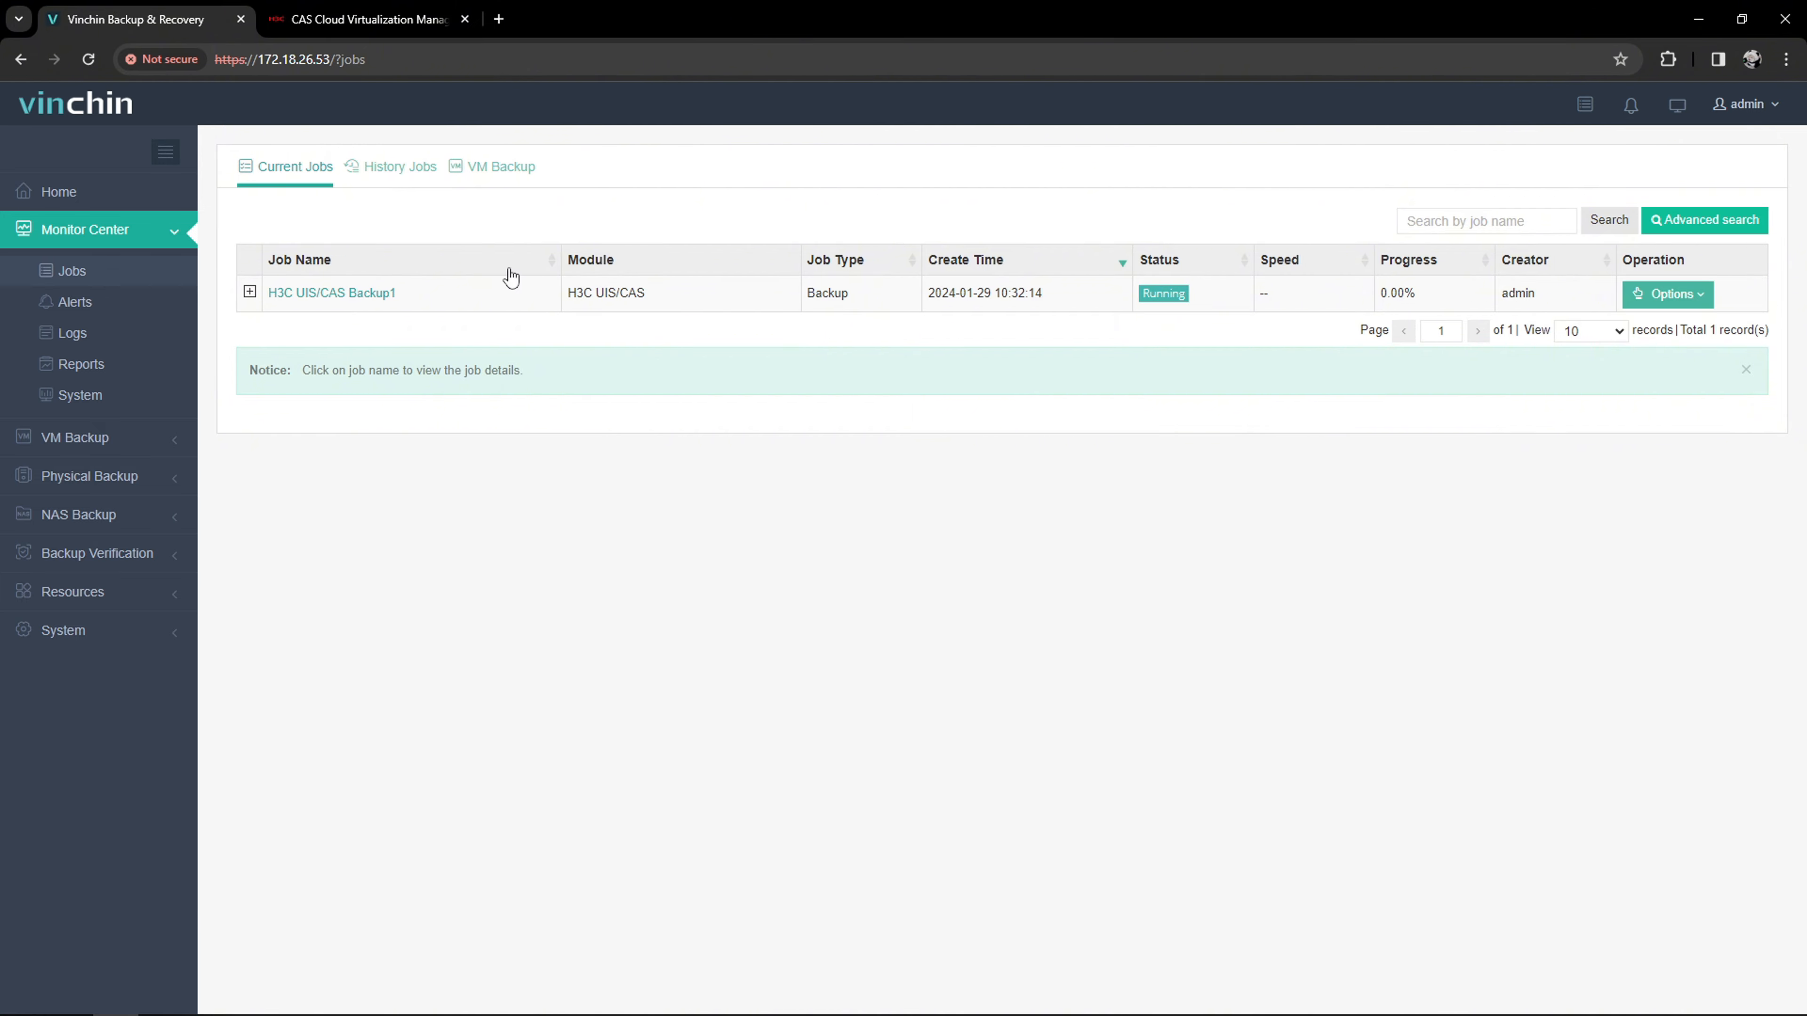
# - Open the details of the H3C UIS/CAS Backup1 job and view its run log and VM list
pyautogui.click(366, 293)
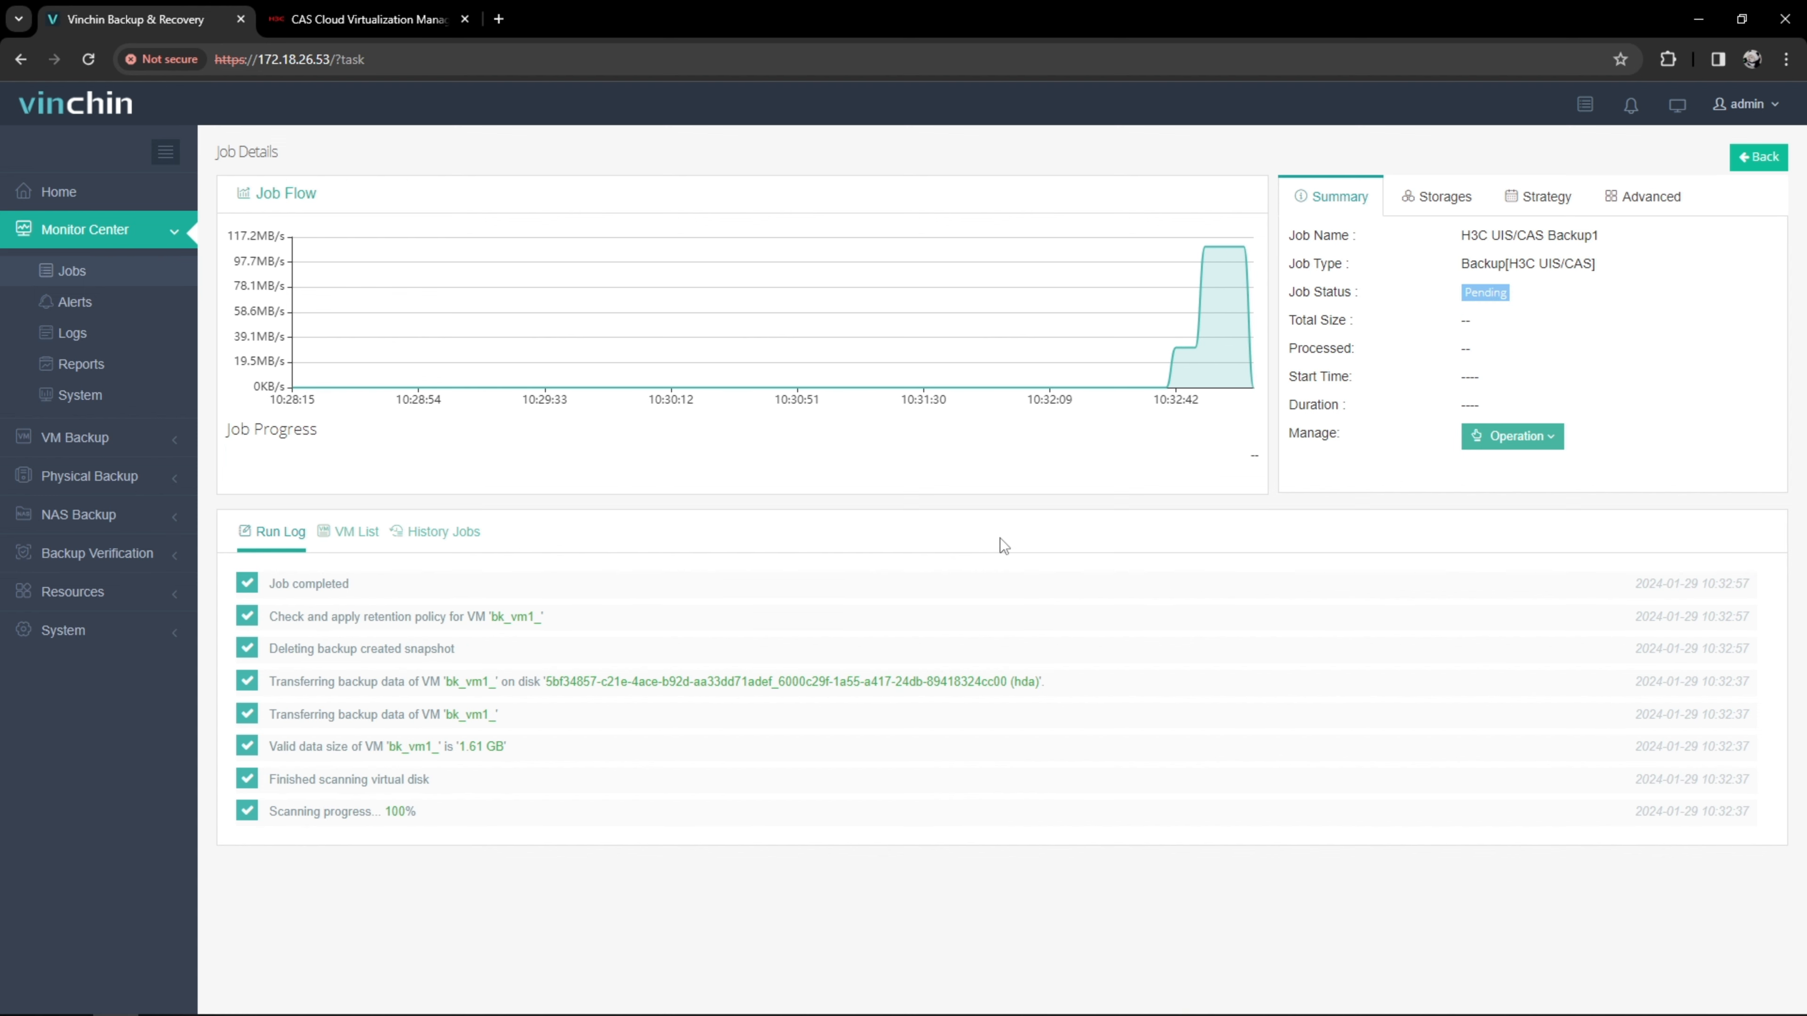
pyautogui.click(370, 531)
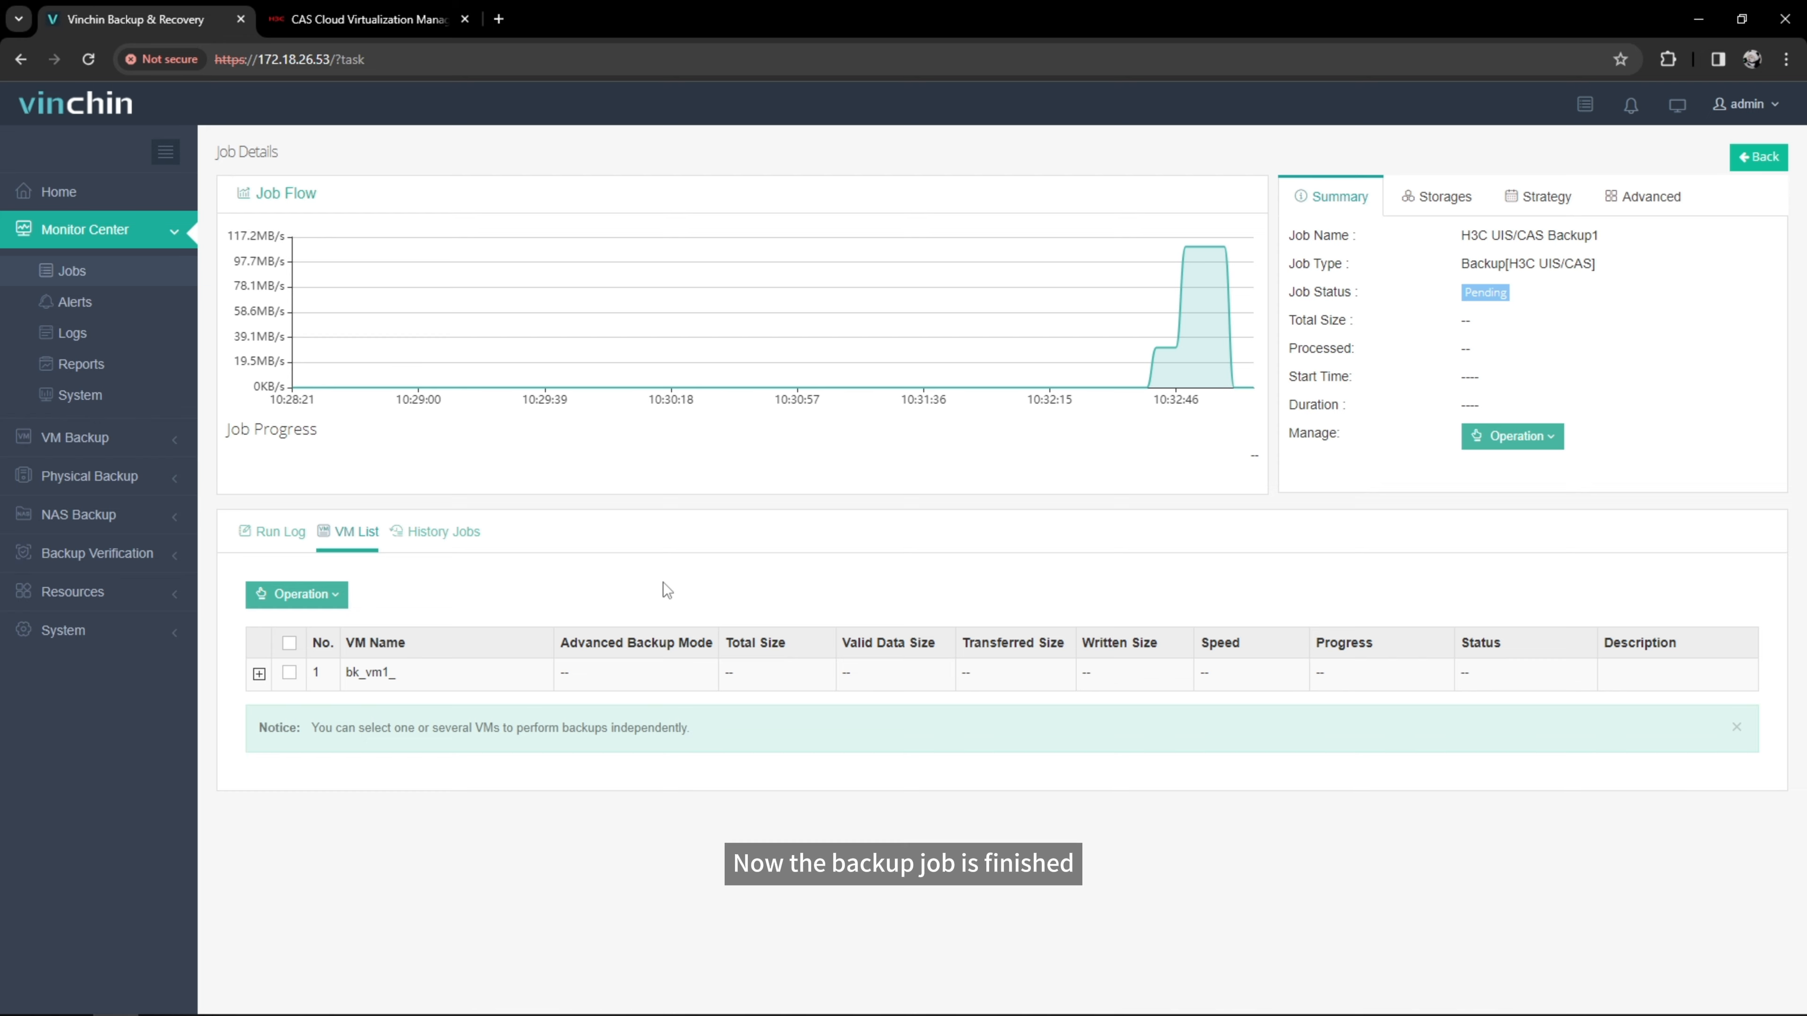
# - Examine the finished backup job's history record and view the restore points of bk_vm1_ in the VM backup data
pyautogui.click(435, 536)
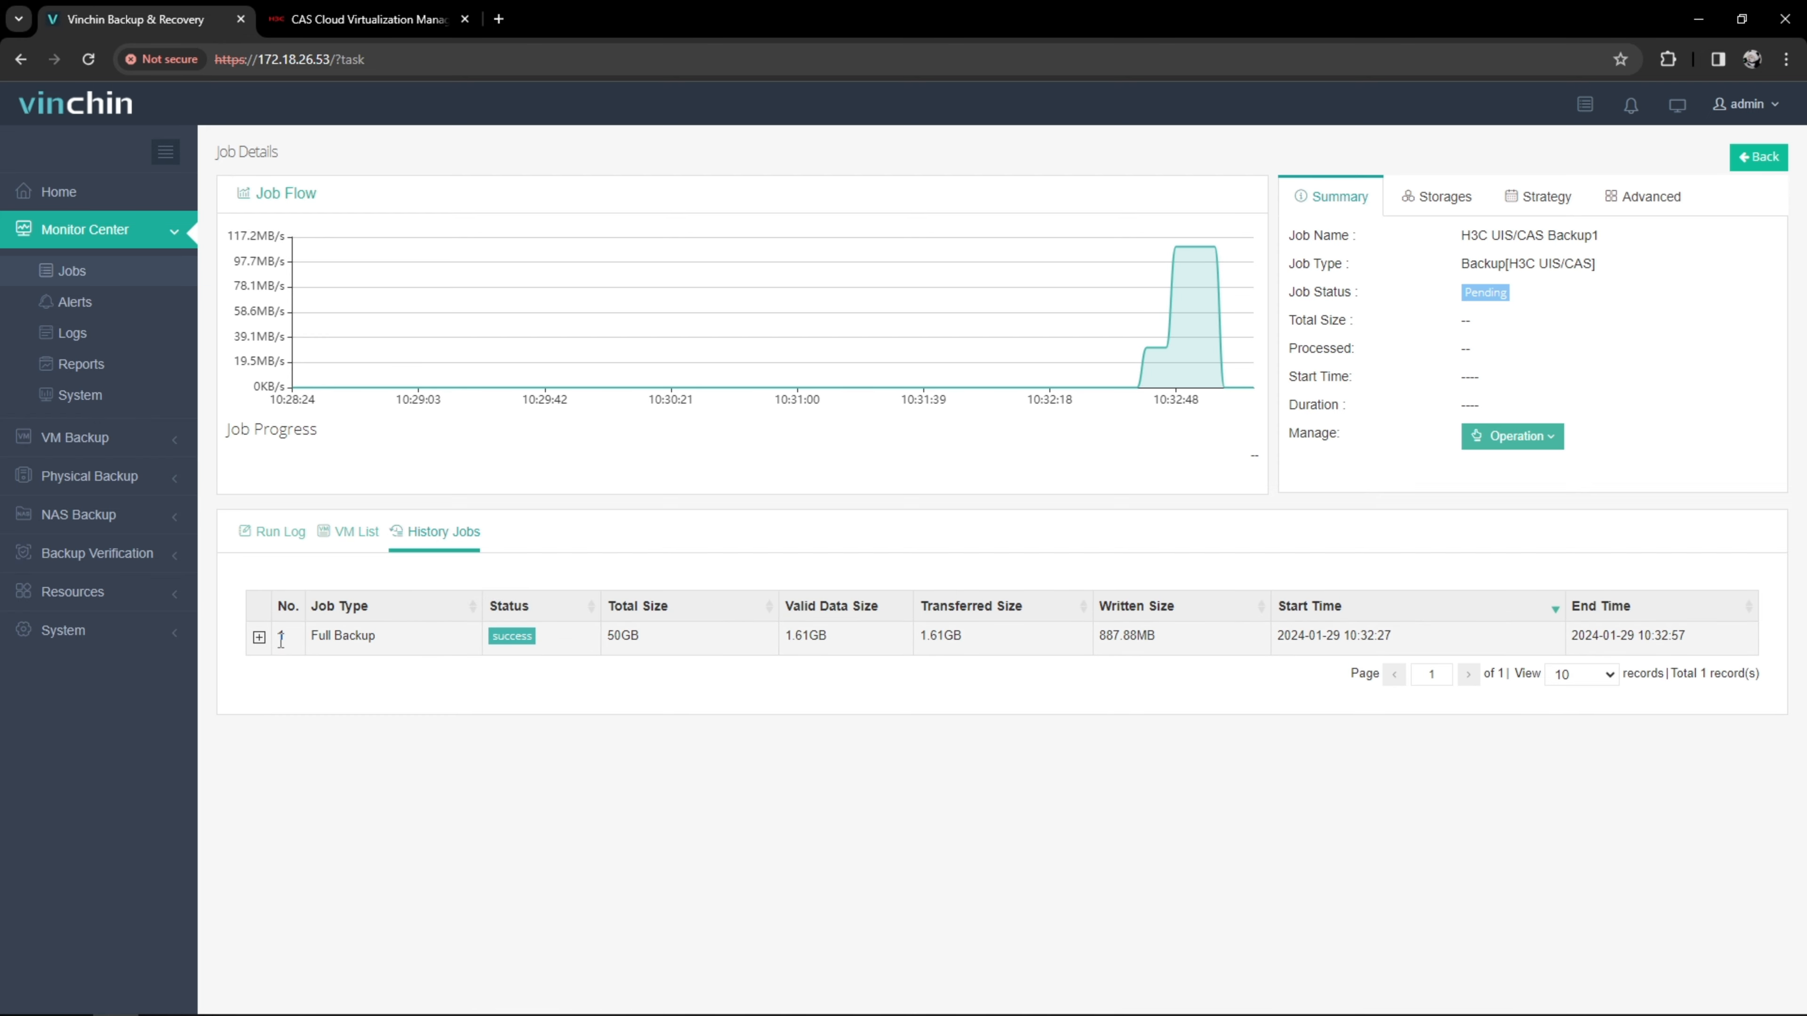
pyautogui.click(258, 638)
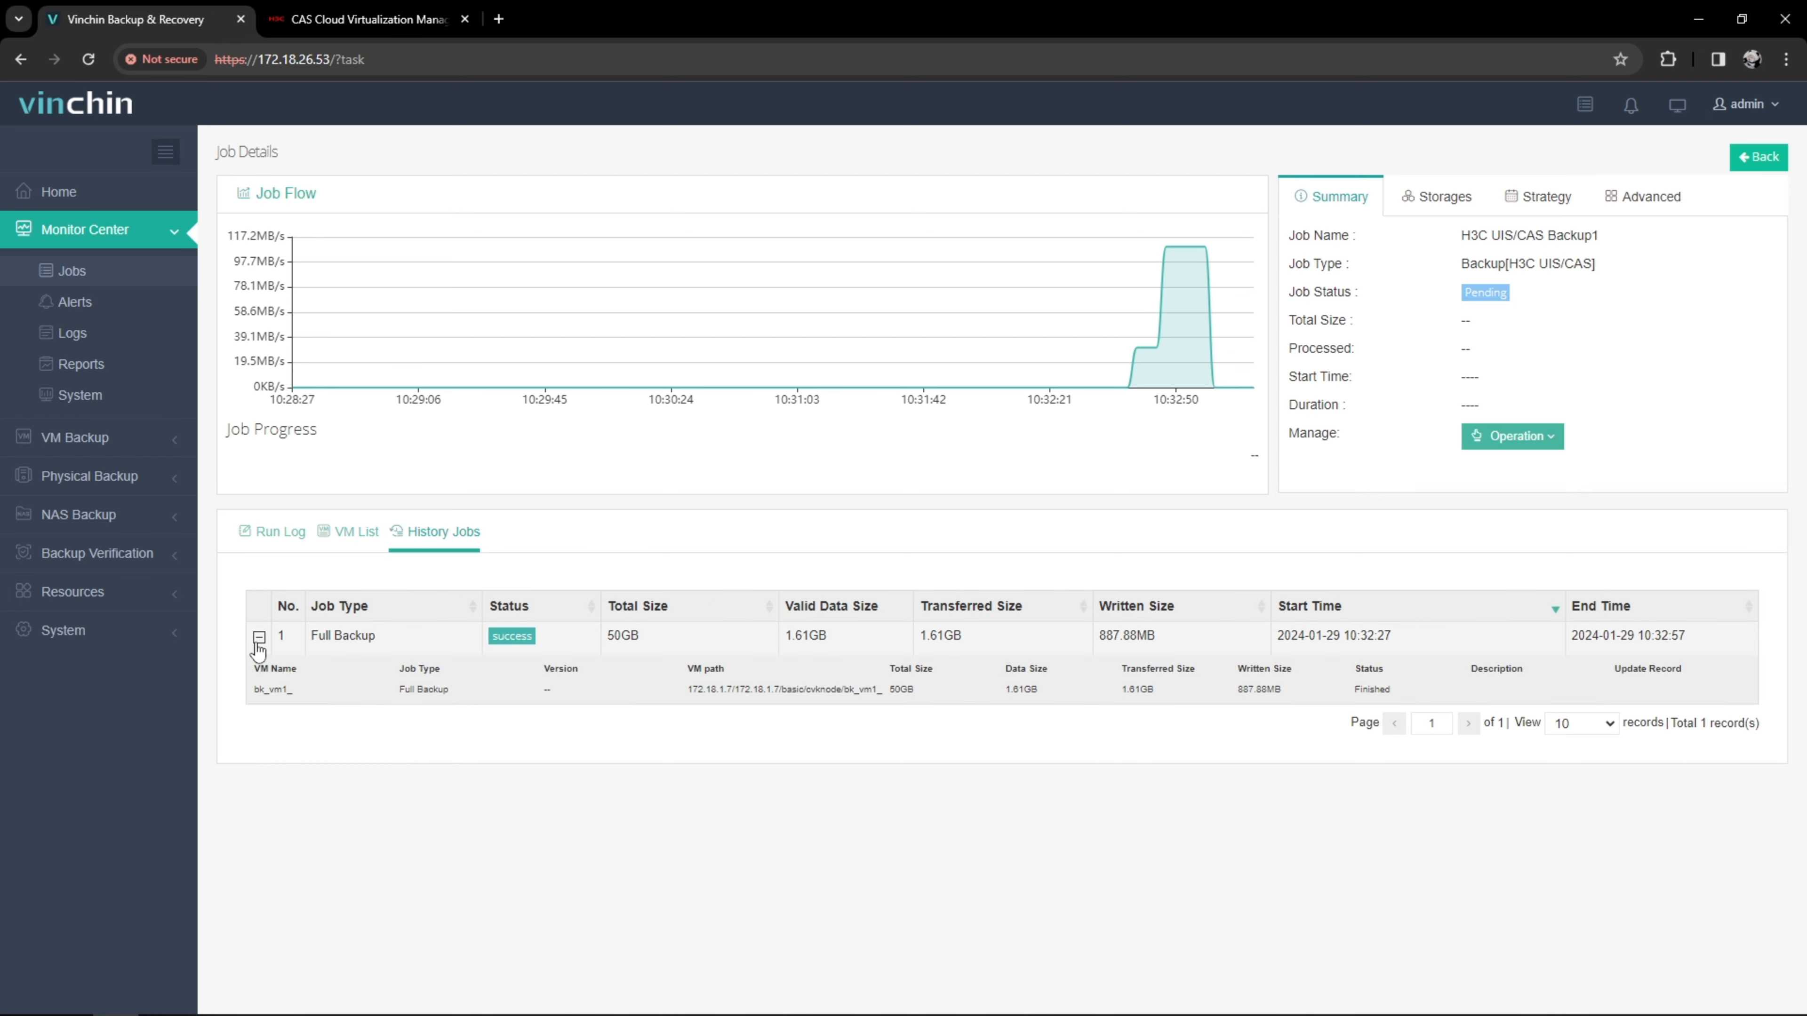
pyautogui.click(169, 450)
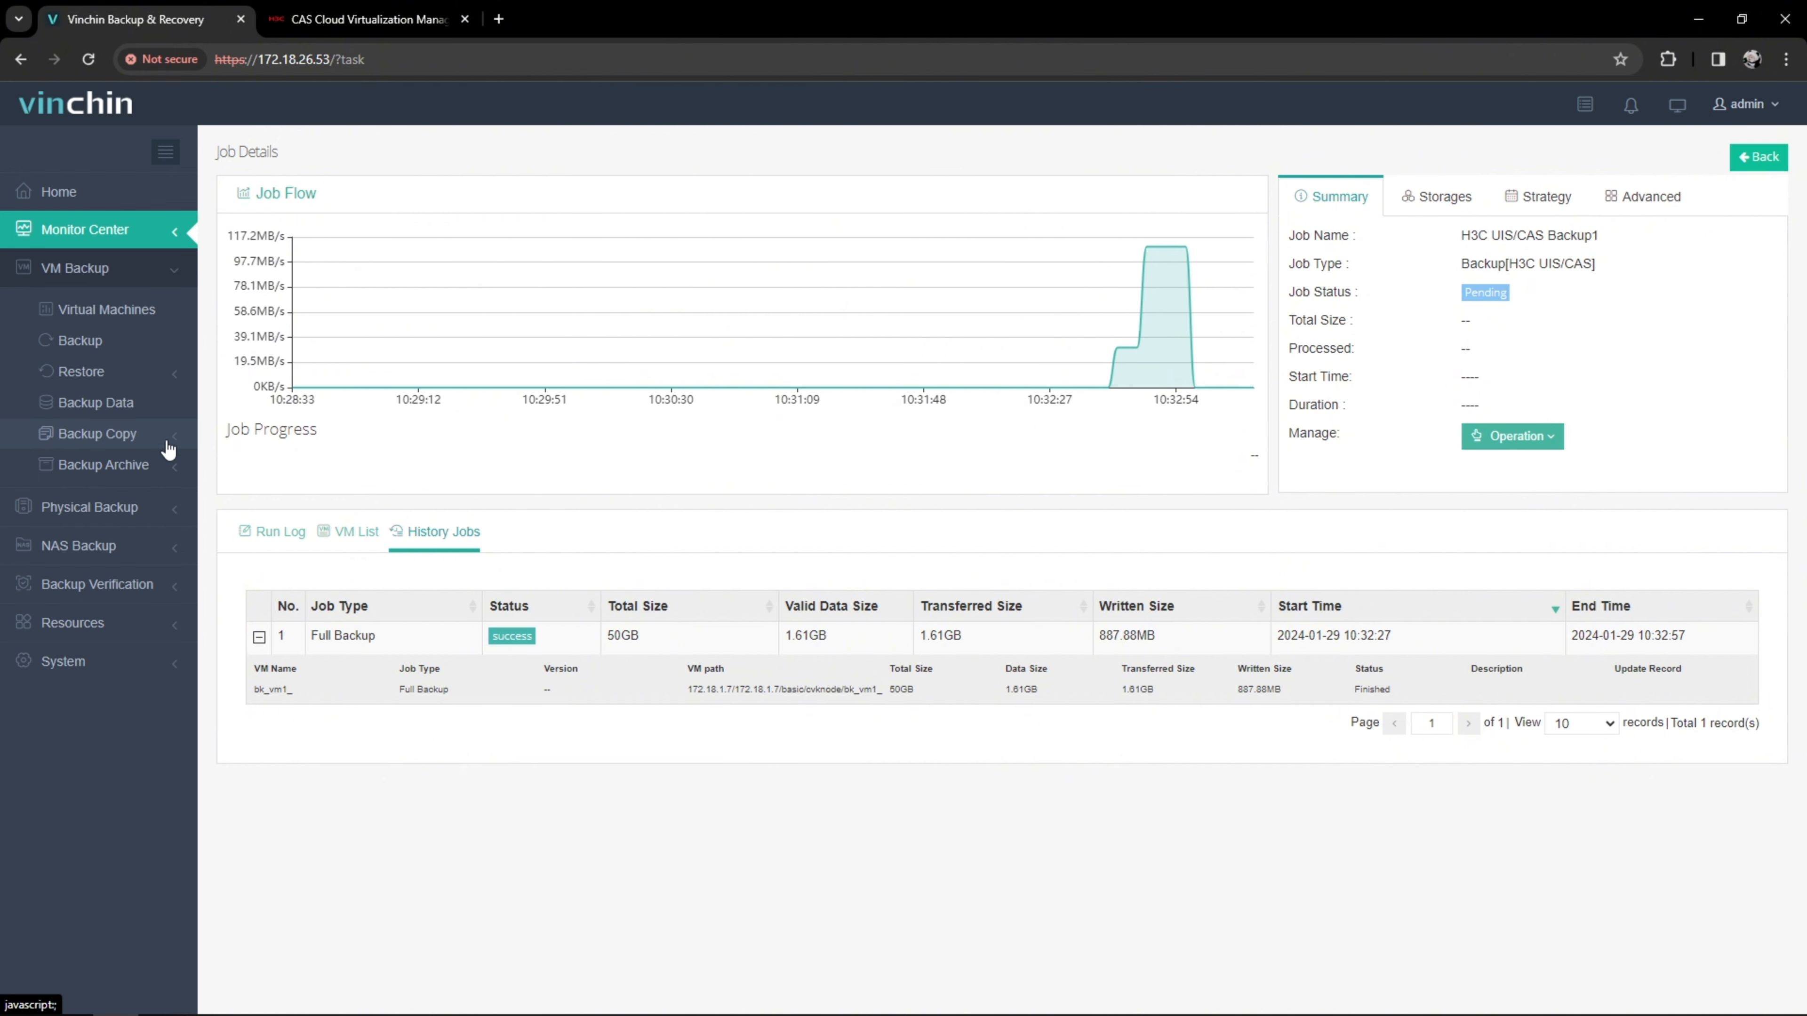
pyautogui.click(169, 413)
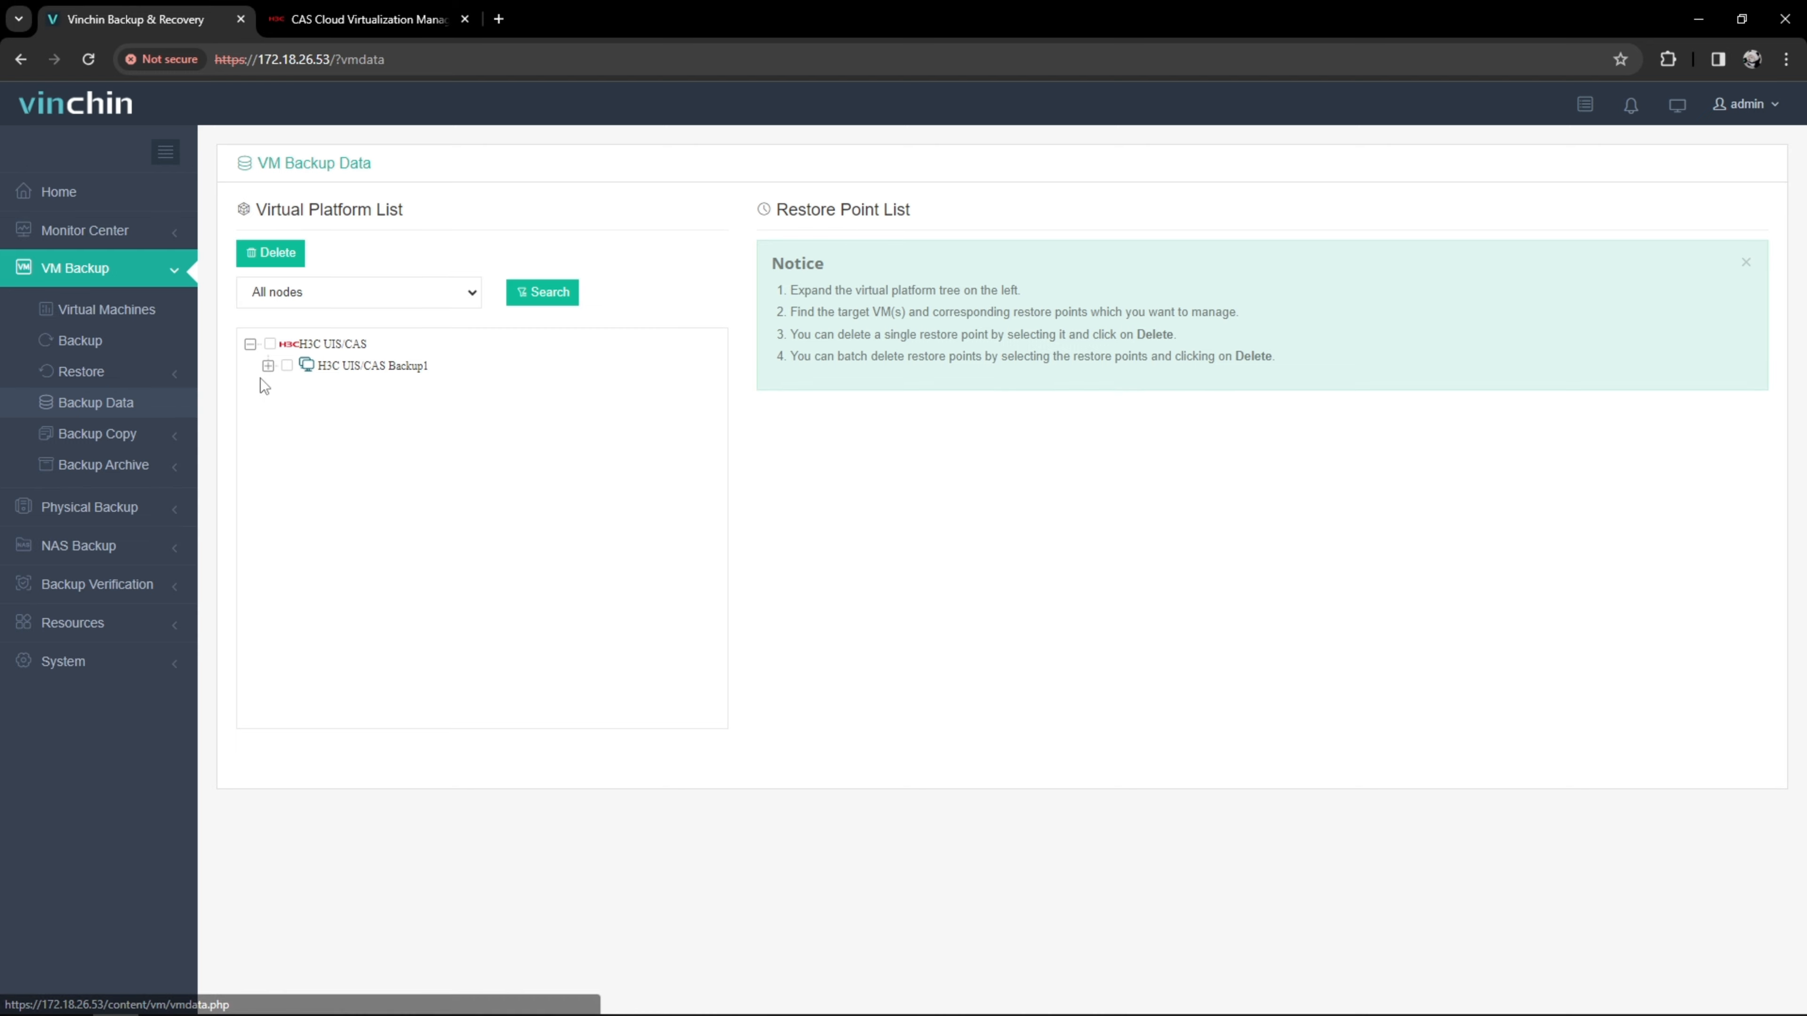
pyautogui.click(267, 365)
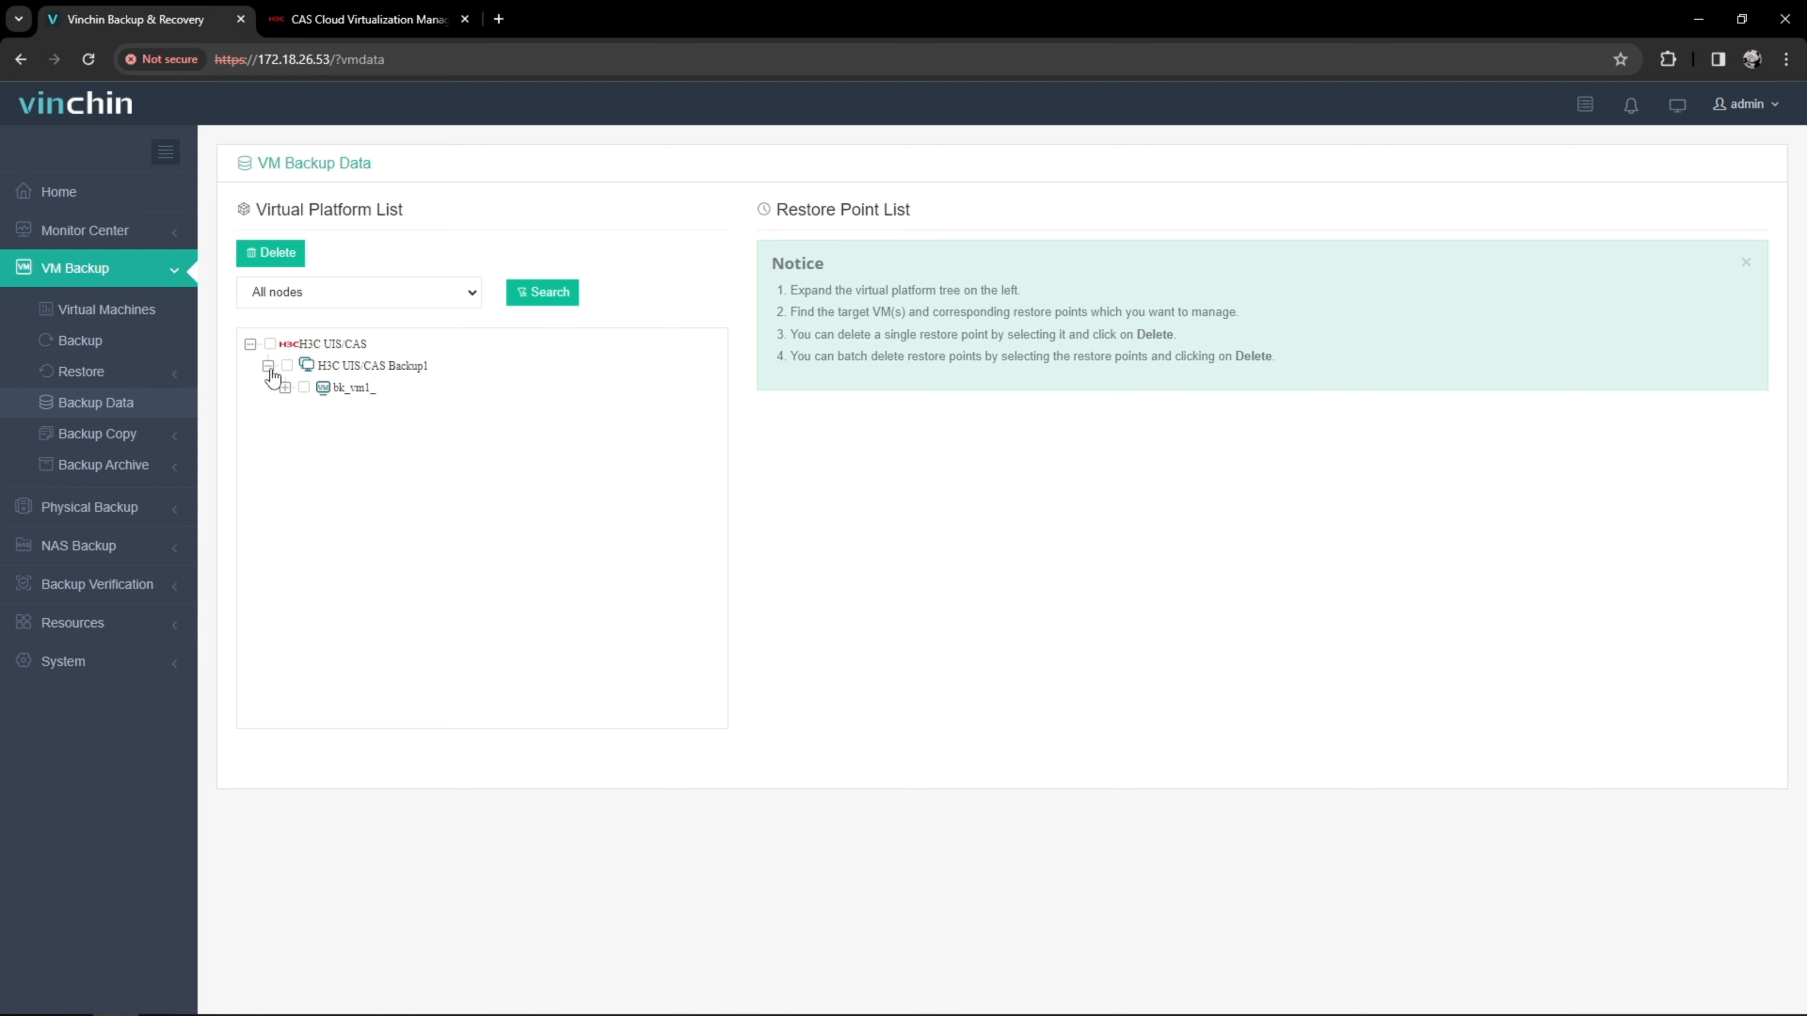
pyautogui.click(347, 389)
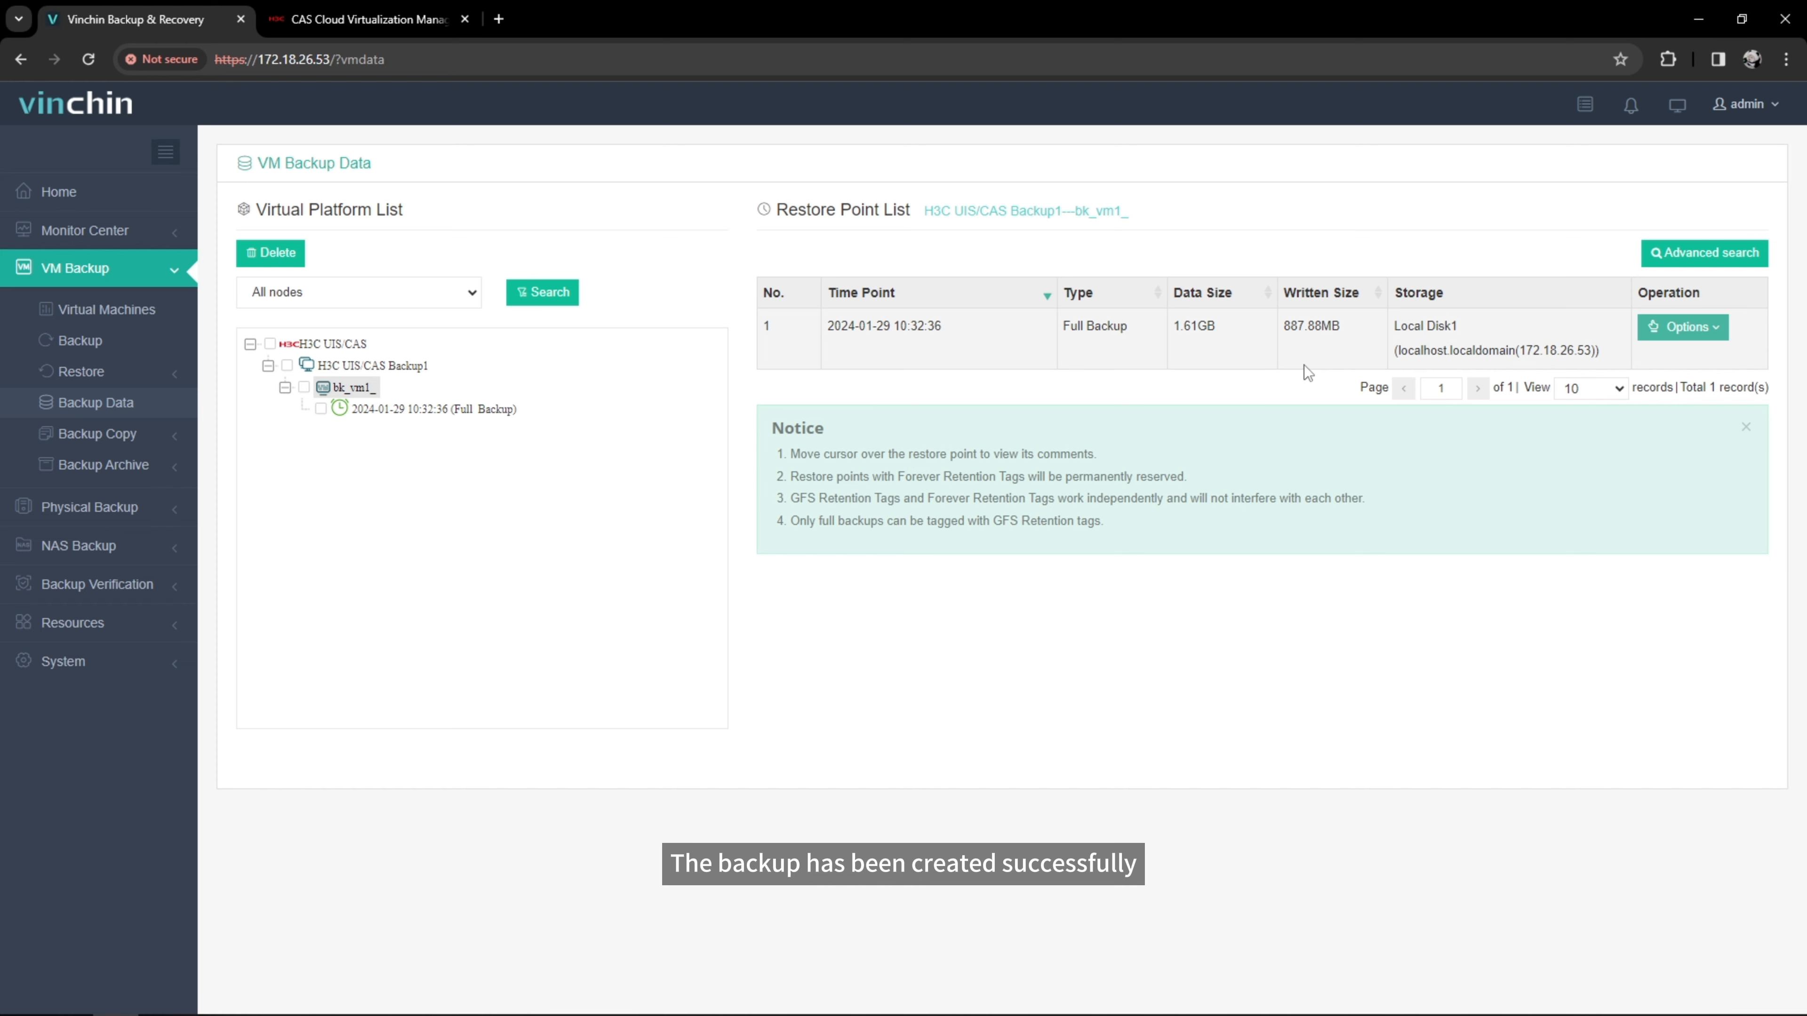
pyautogui.click(164, 385)
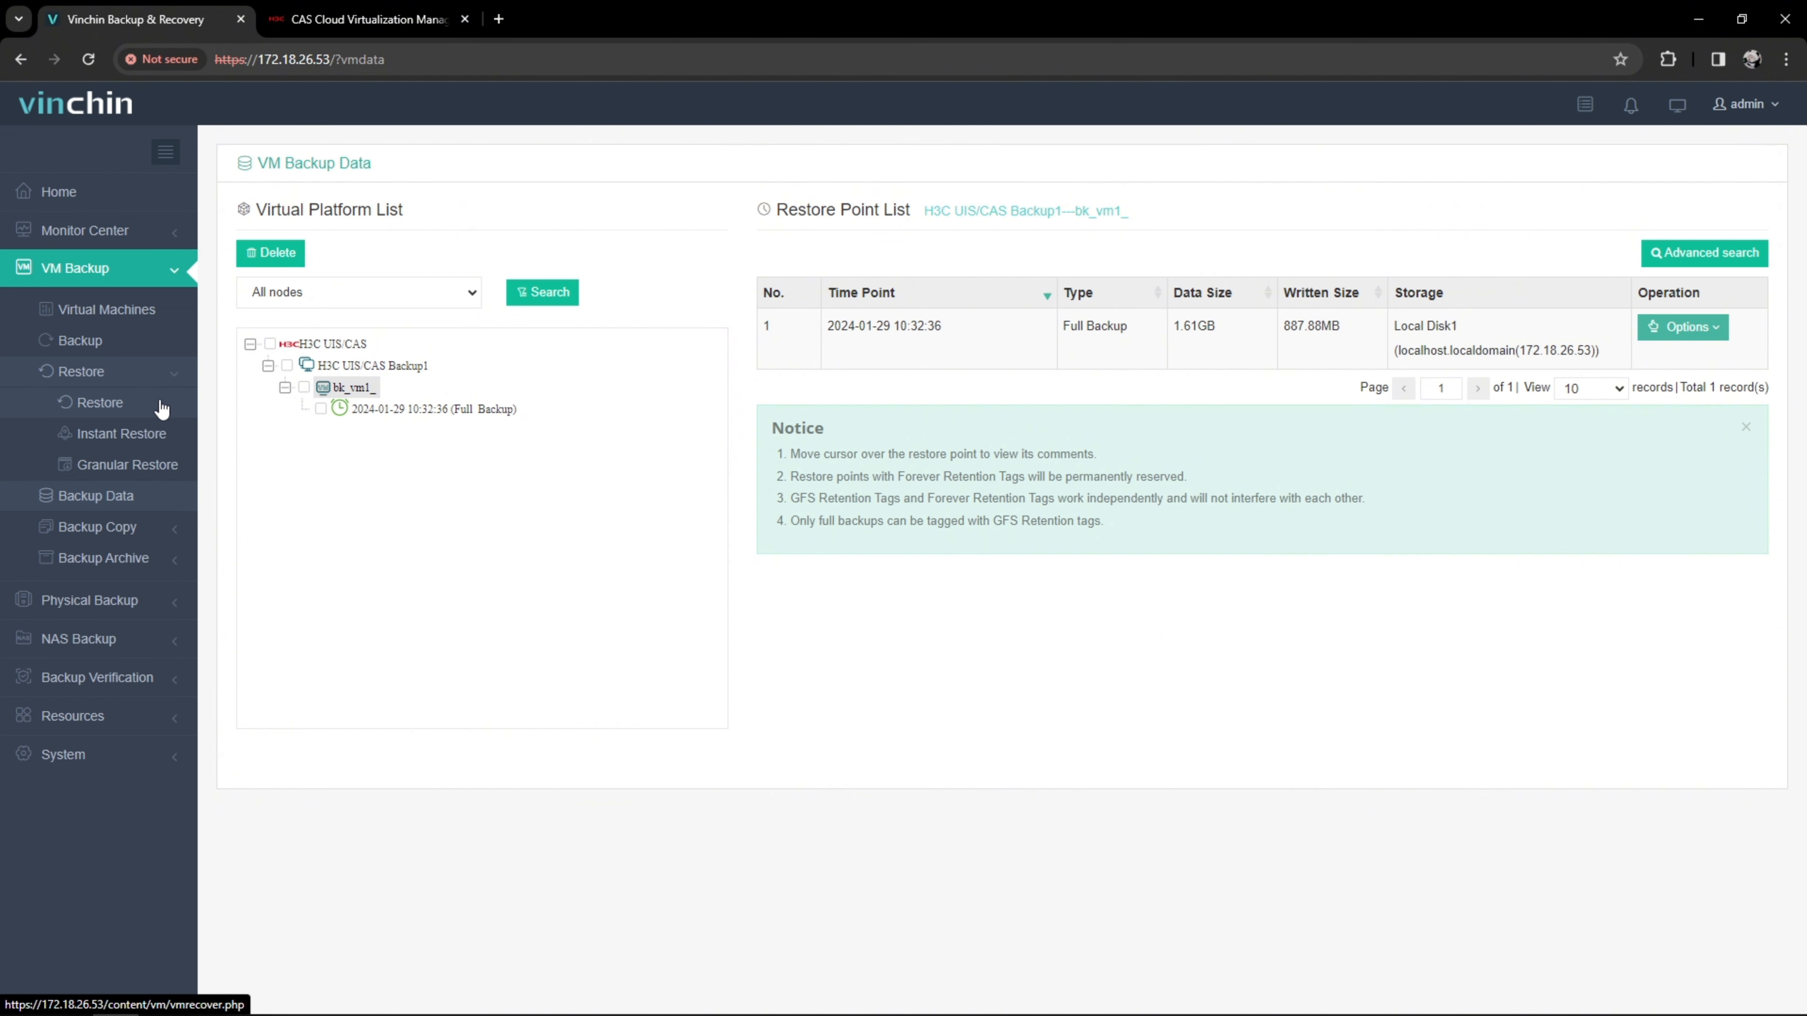
pyautogui.click(161, 402)
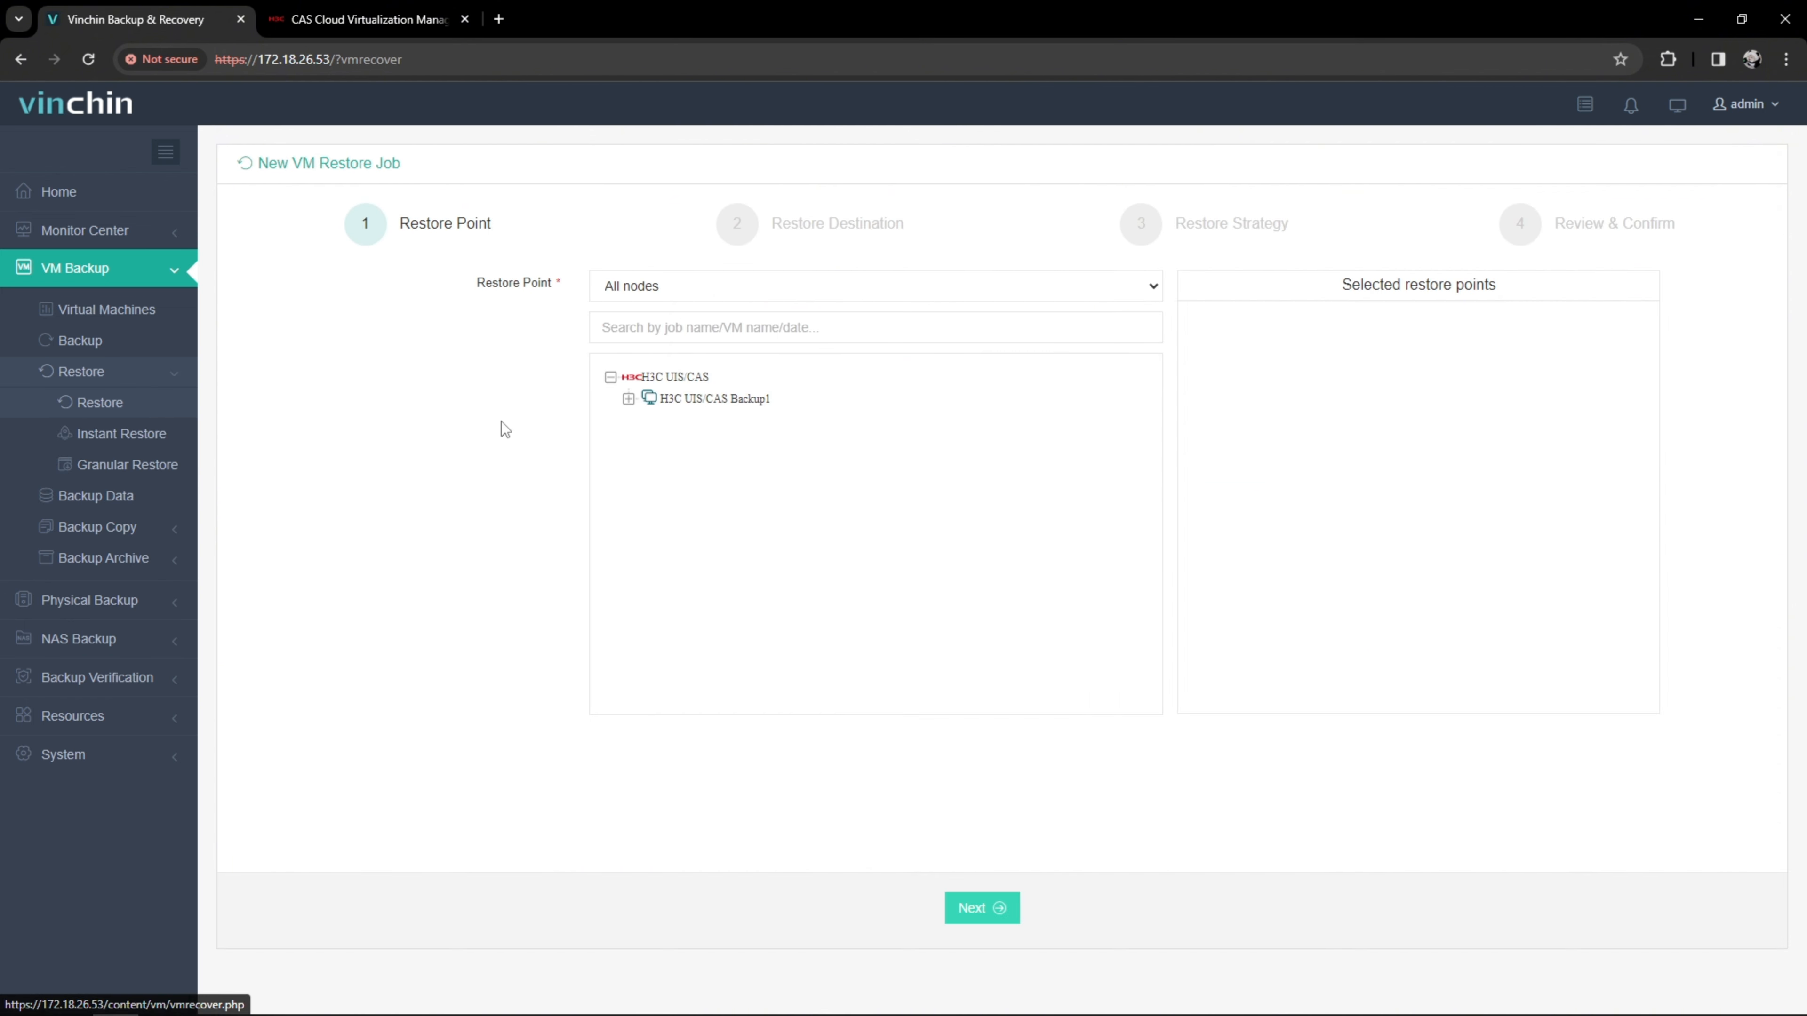
pyautogui.click(627, 400)
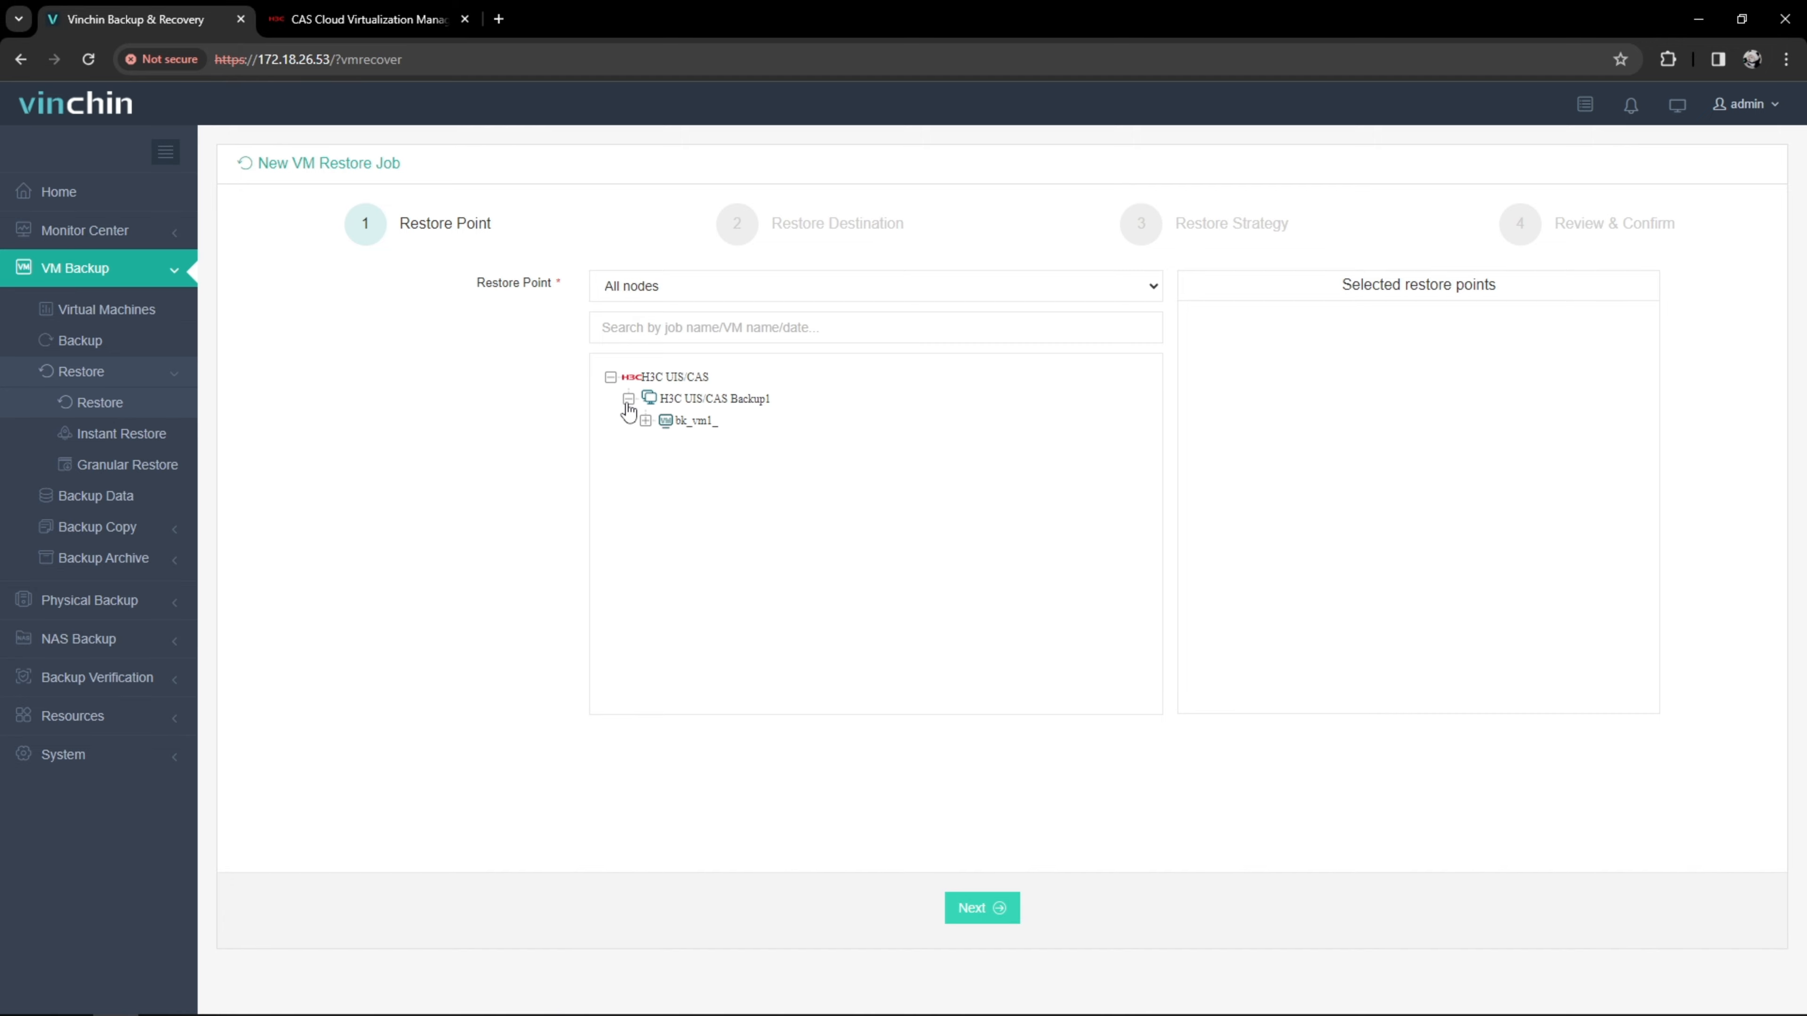
pyautogui.click(645, 421)
pyautogui.click(681, 443)
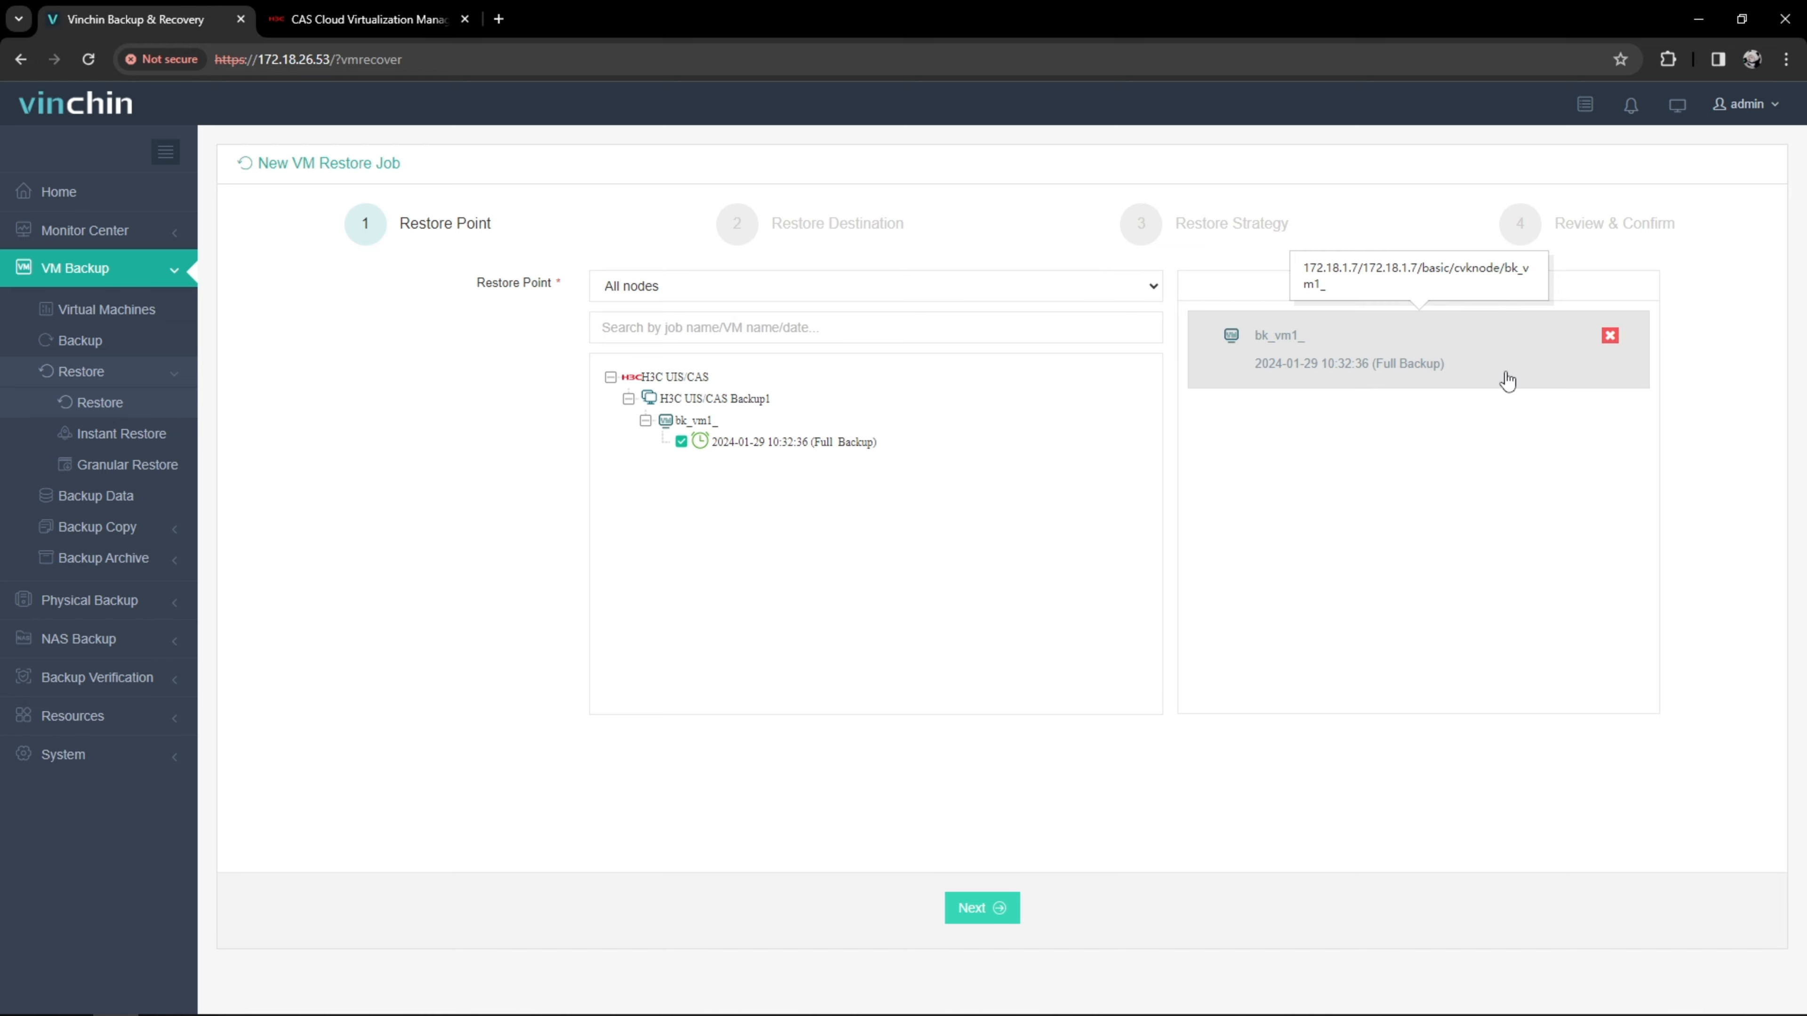
pyautogui.click(981, 908)
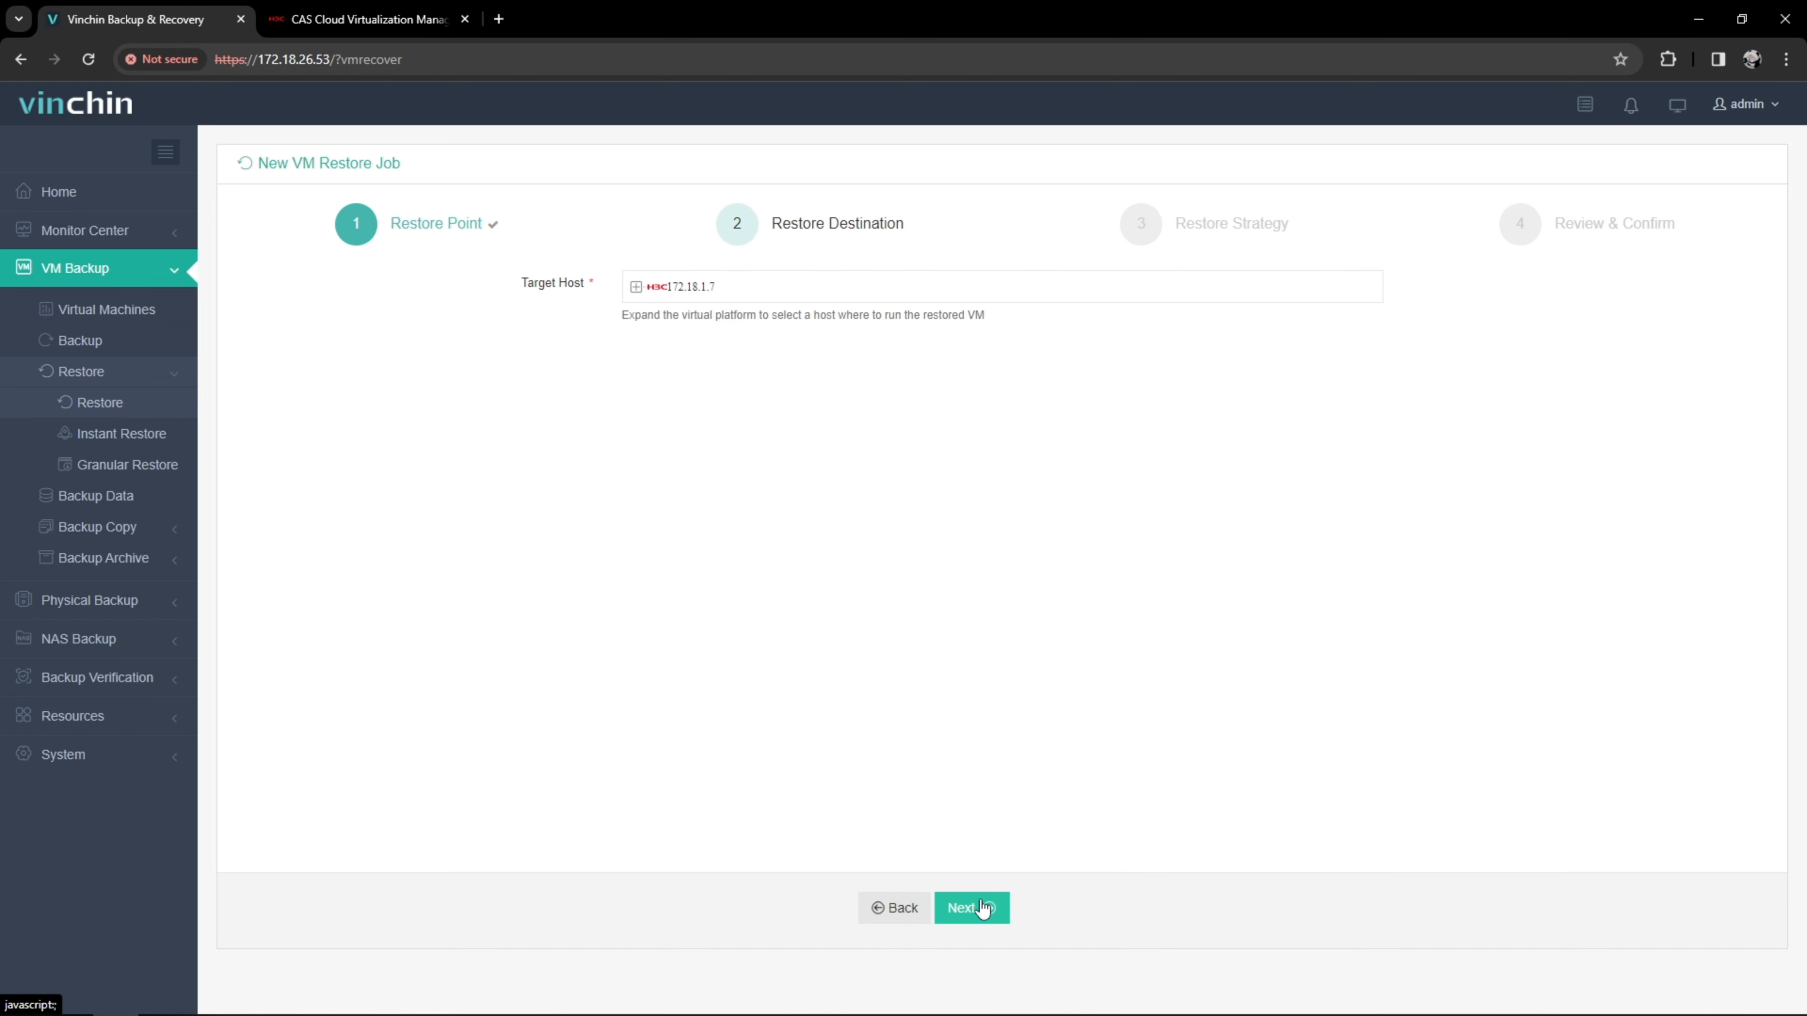
# - Select host 172.18.1.7 as the restore target and enable powering on bk_vm1_ after restoring
pyautogui.click(636, 288)
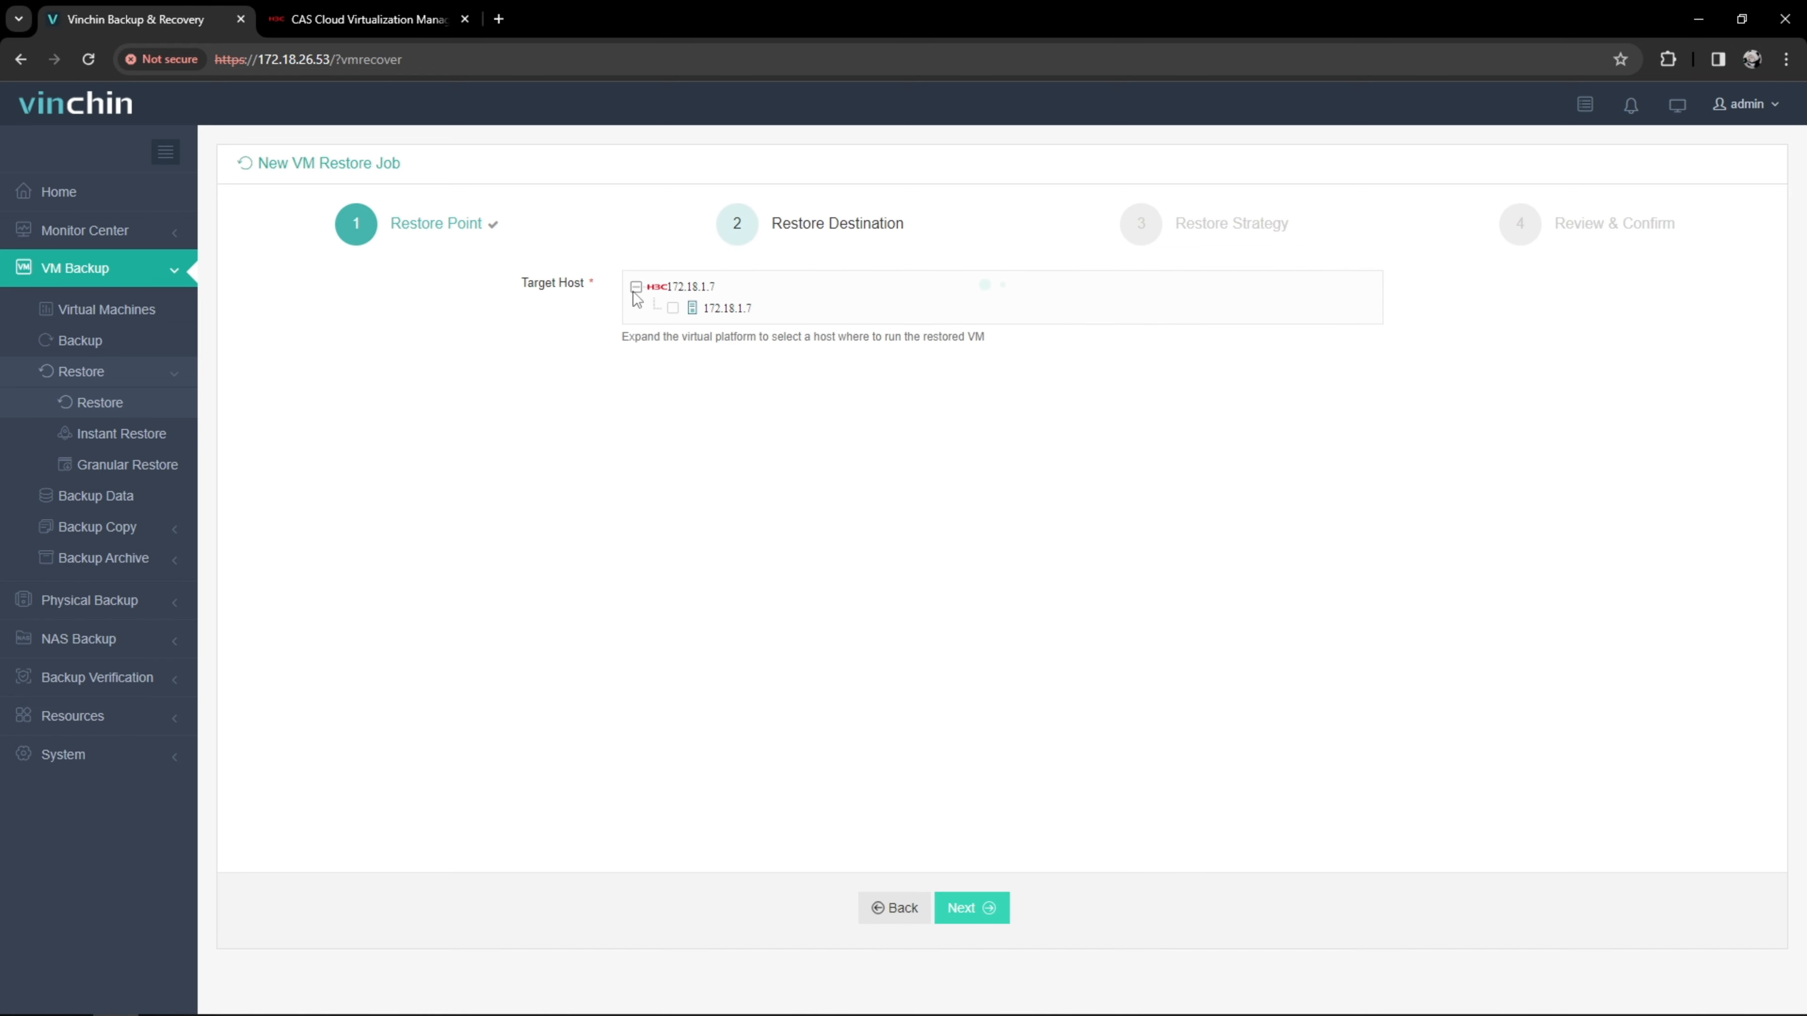
pyautogui.click(672, 307)
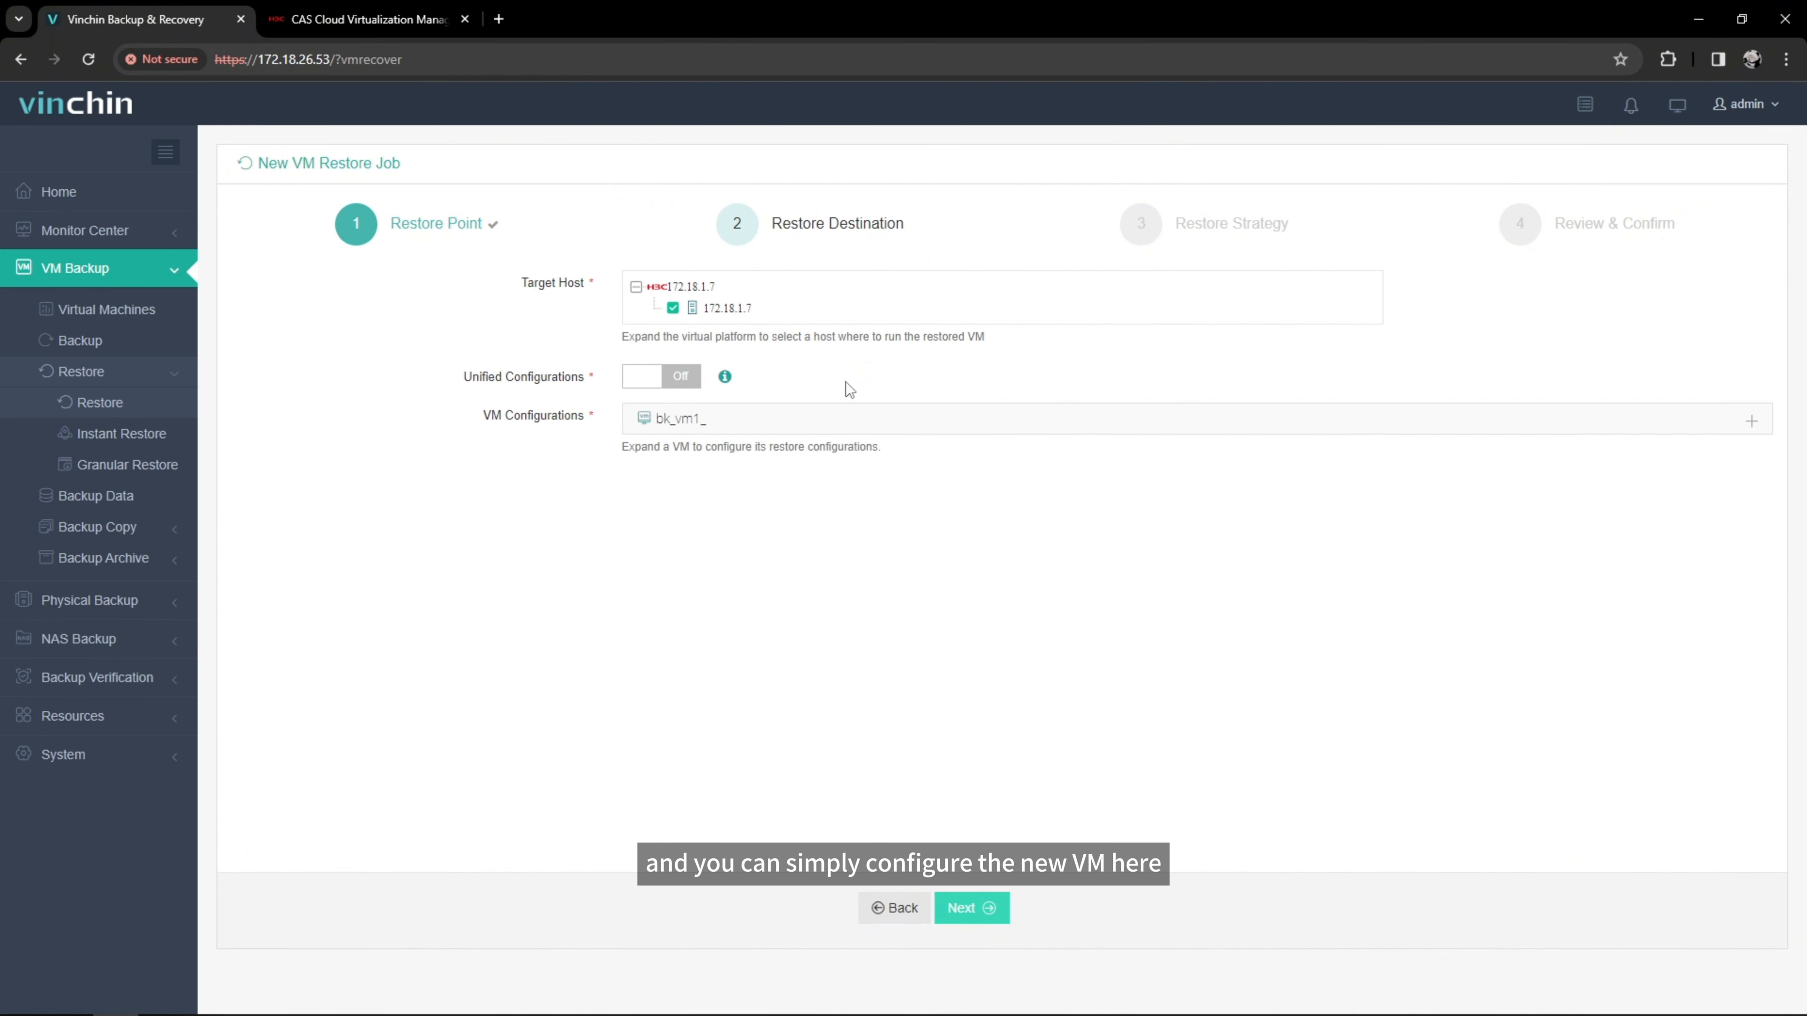
pyautogui.click(1090, 419)
pyautogui.click(1136, 517)
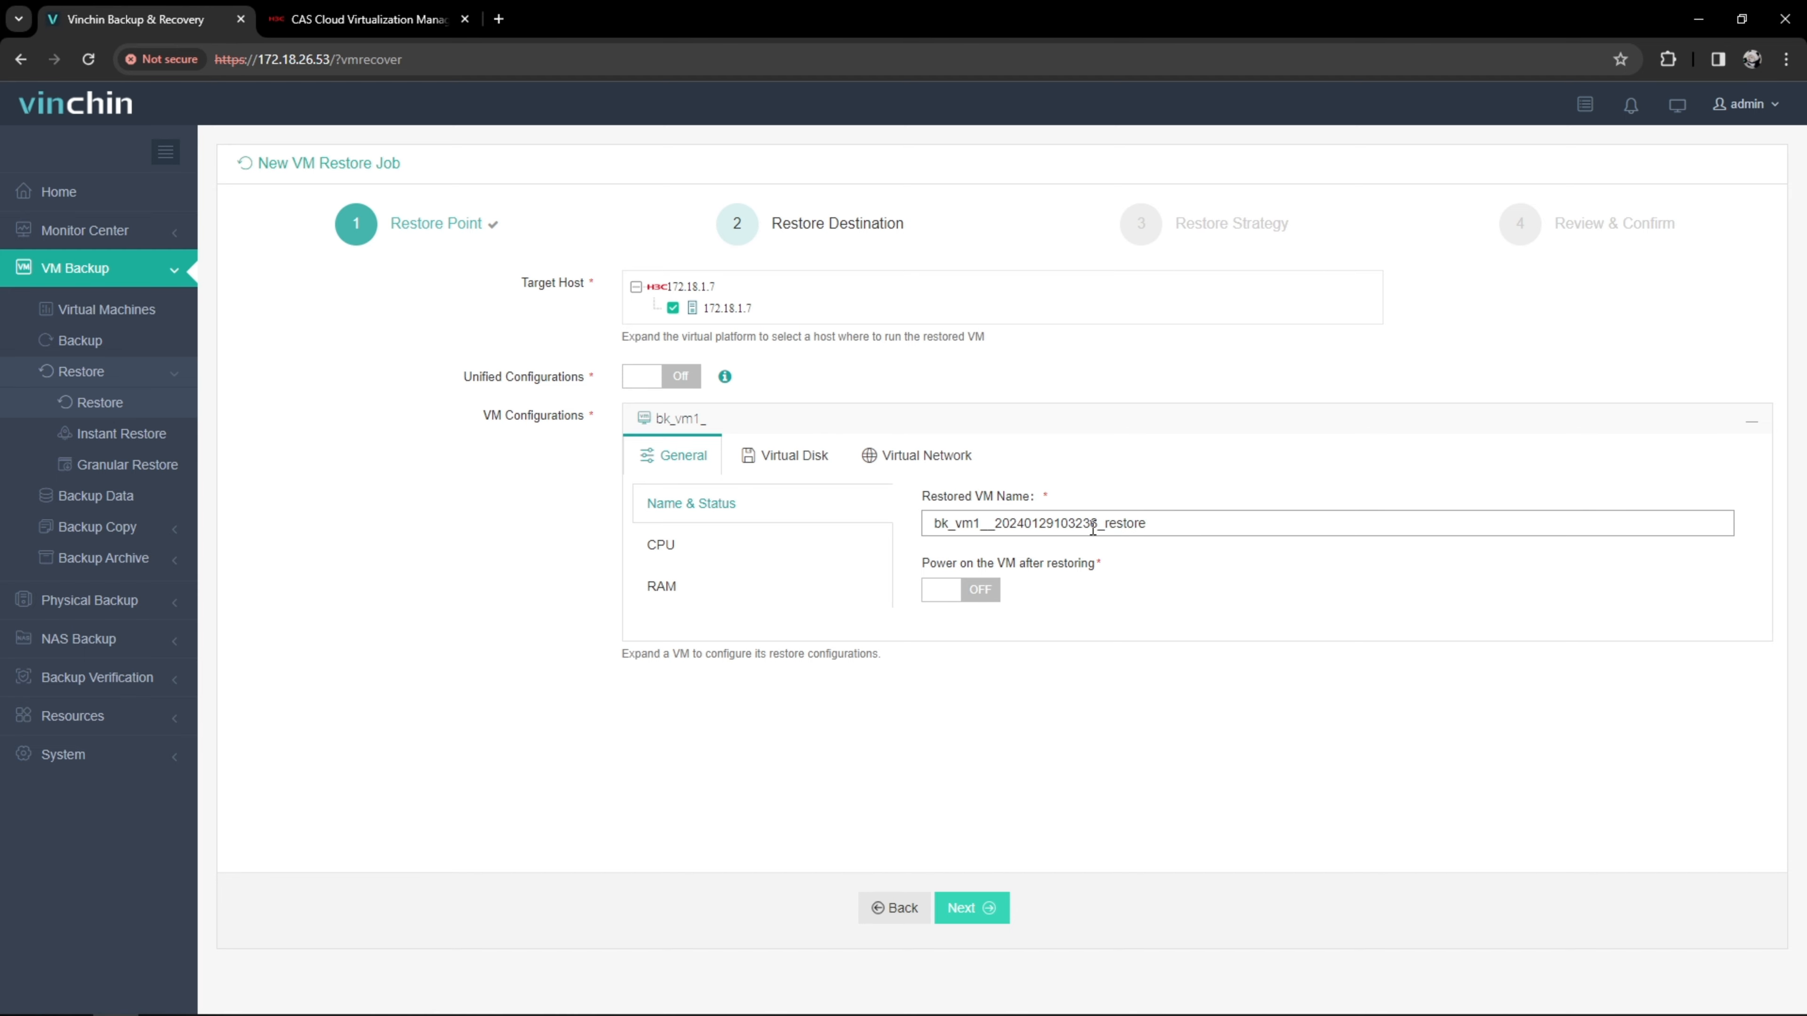
pyautogui.click(989, 593)
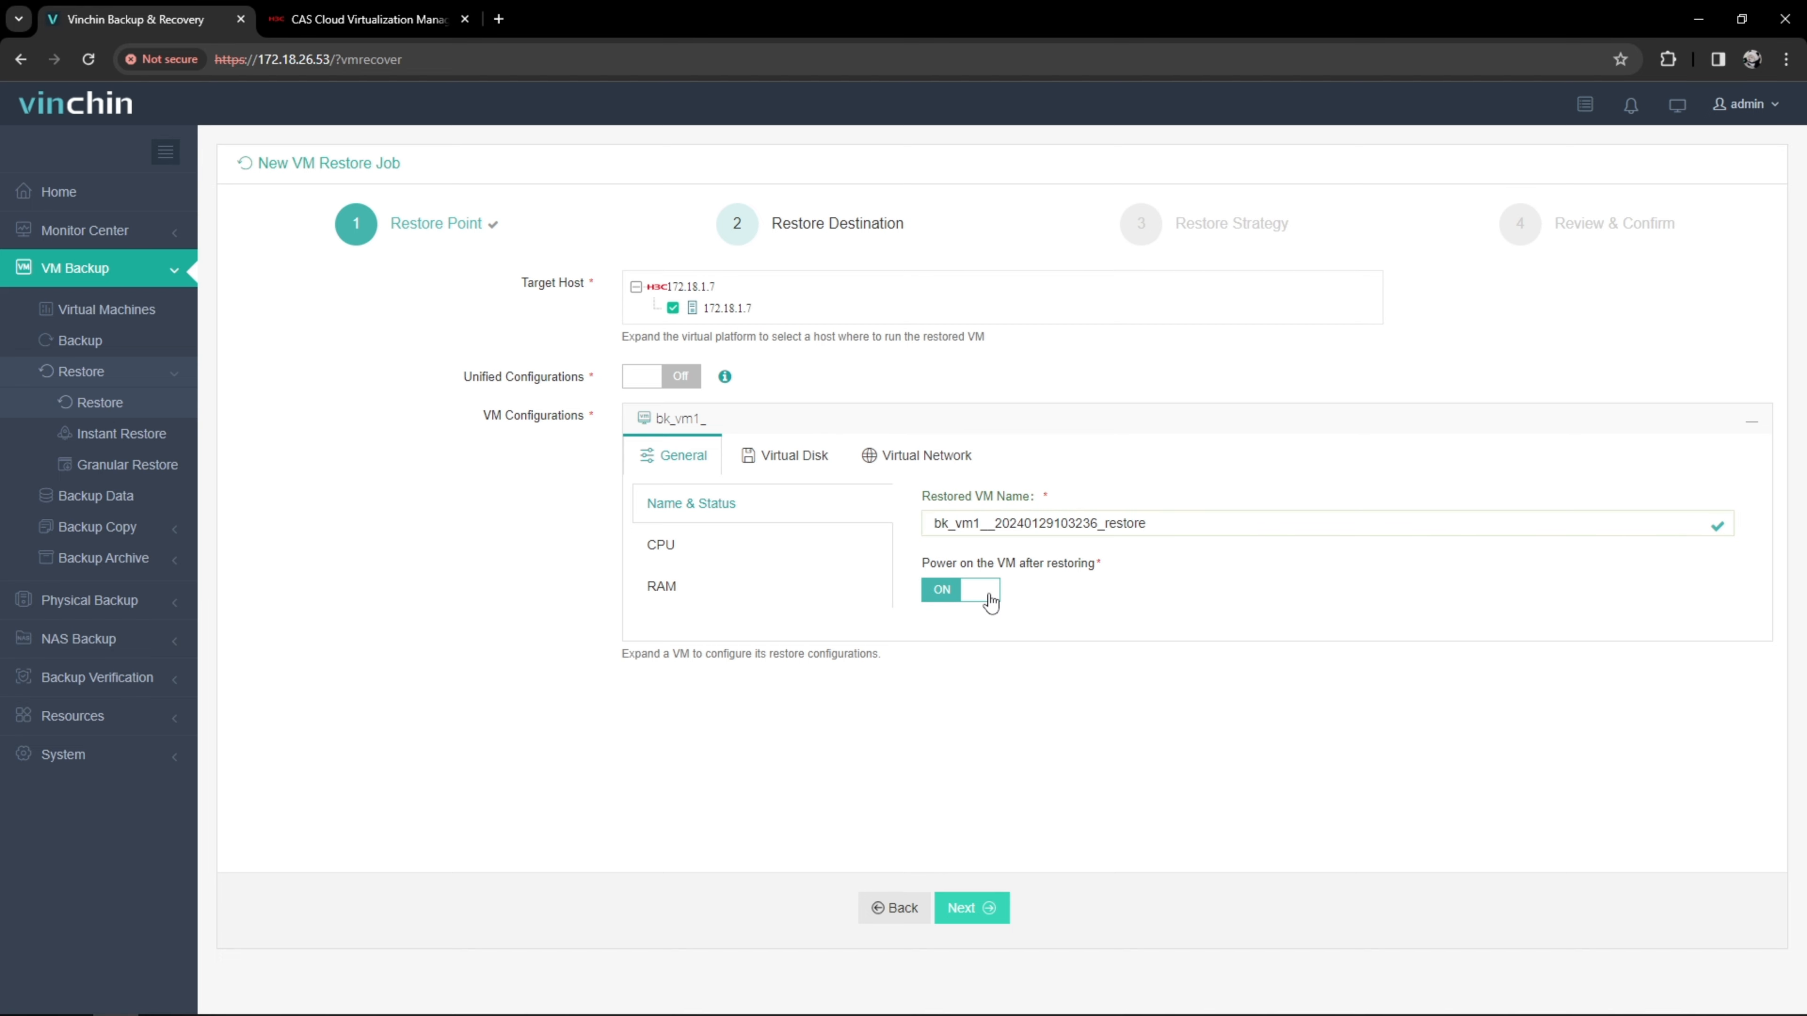
# - Review the restored VM's CPU, RAM and virtual disk settings, including the storage choices and advanced disk options
pyautogui.click(849, 544)
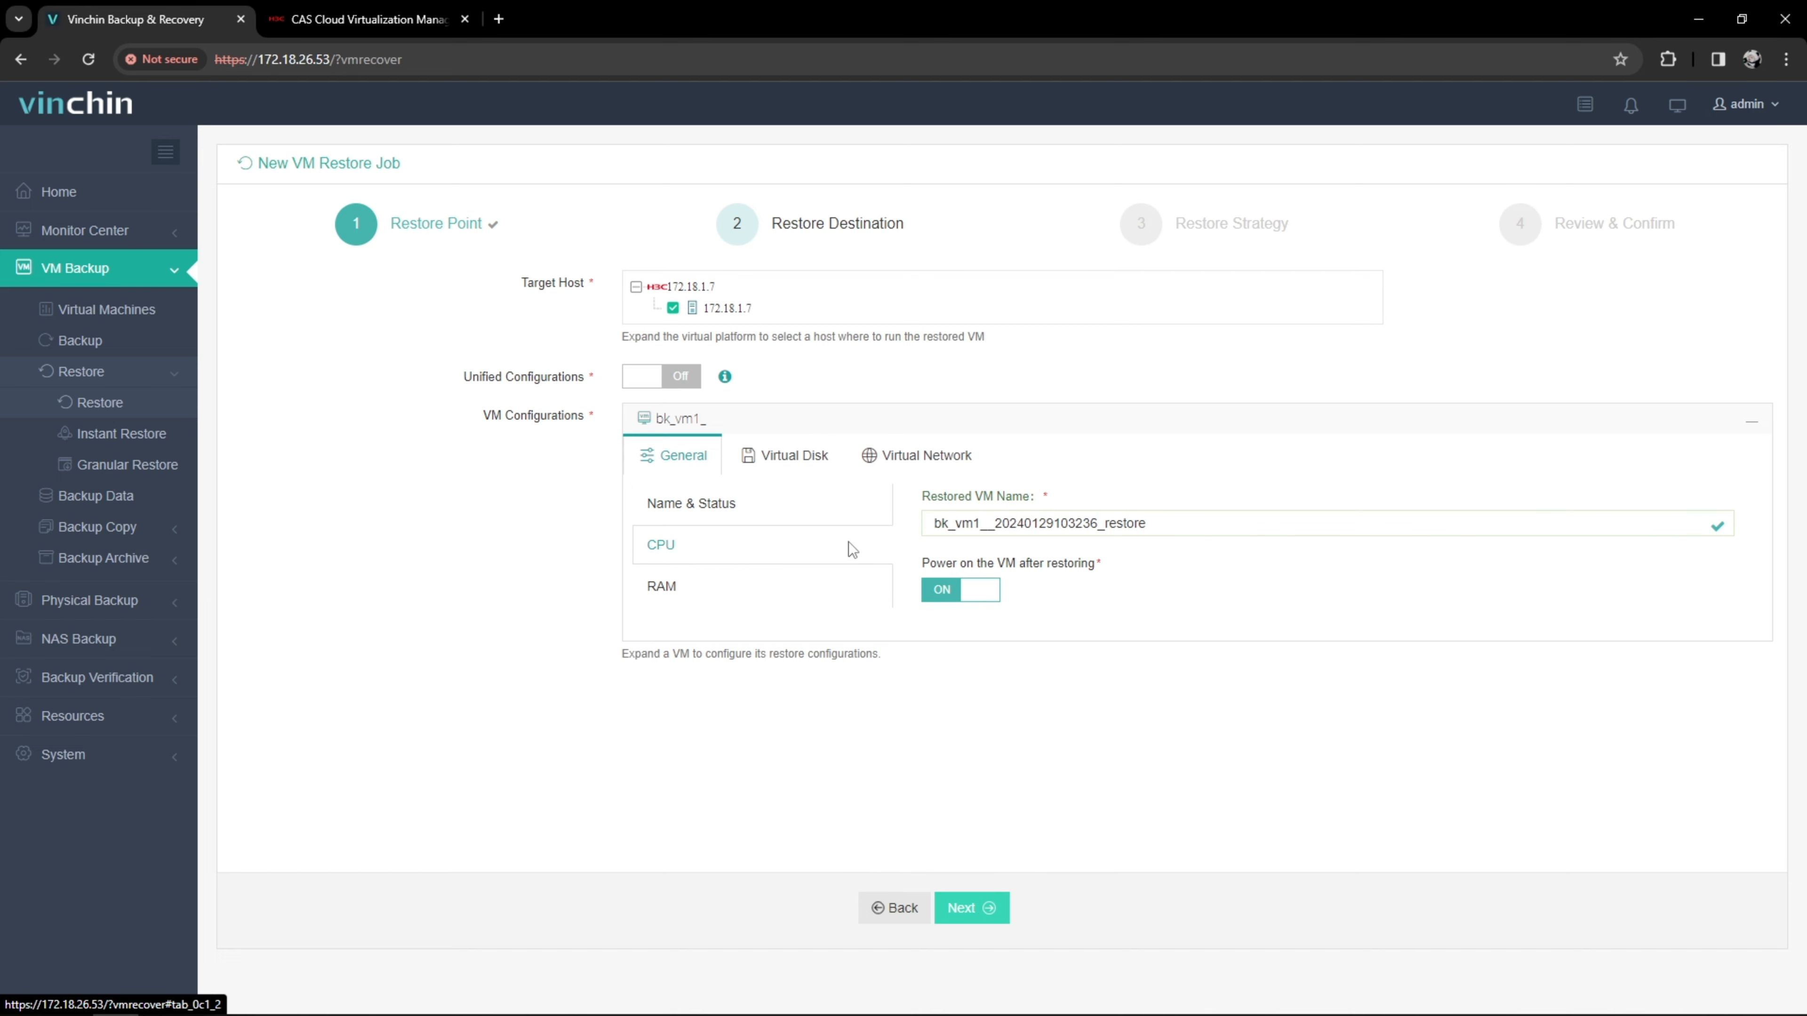
pyautogui.click(853, 583)
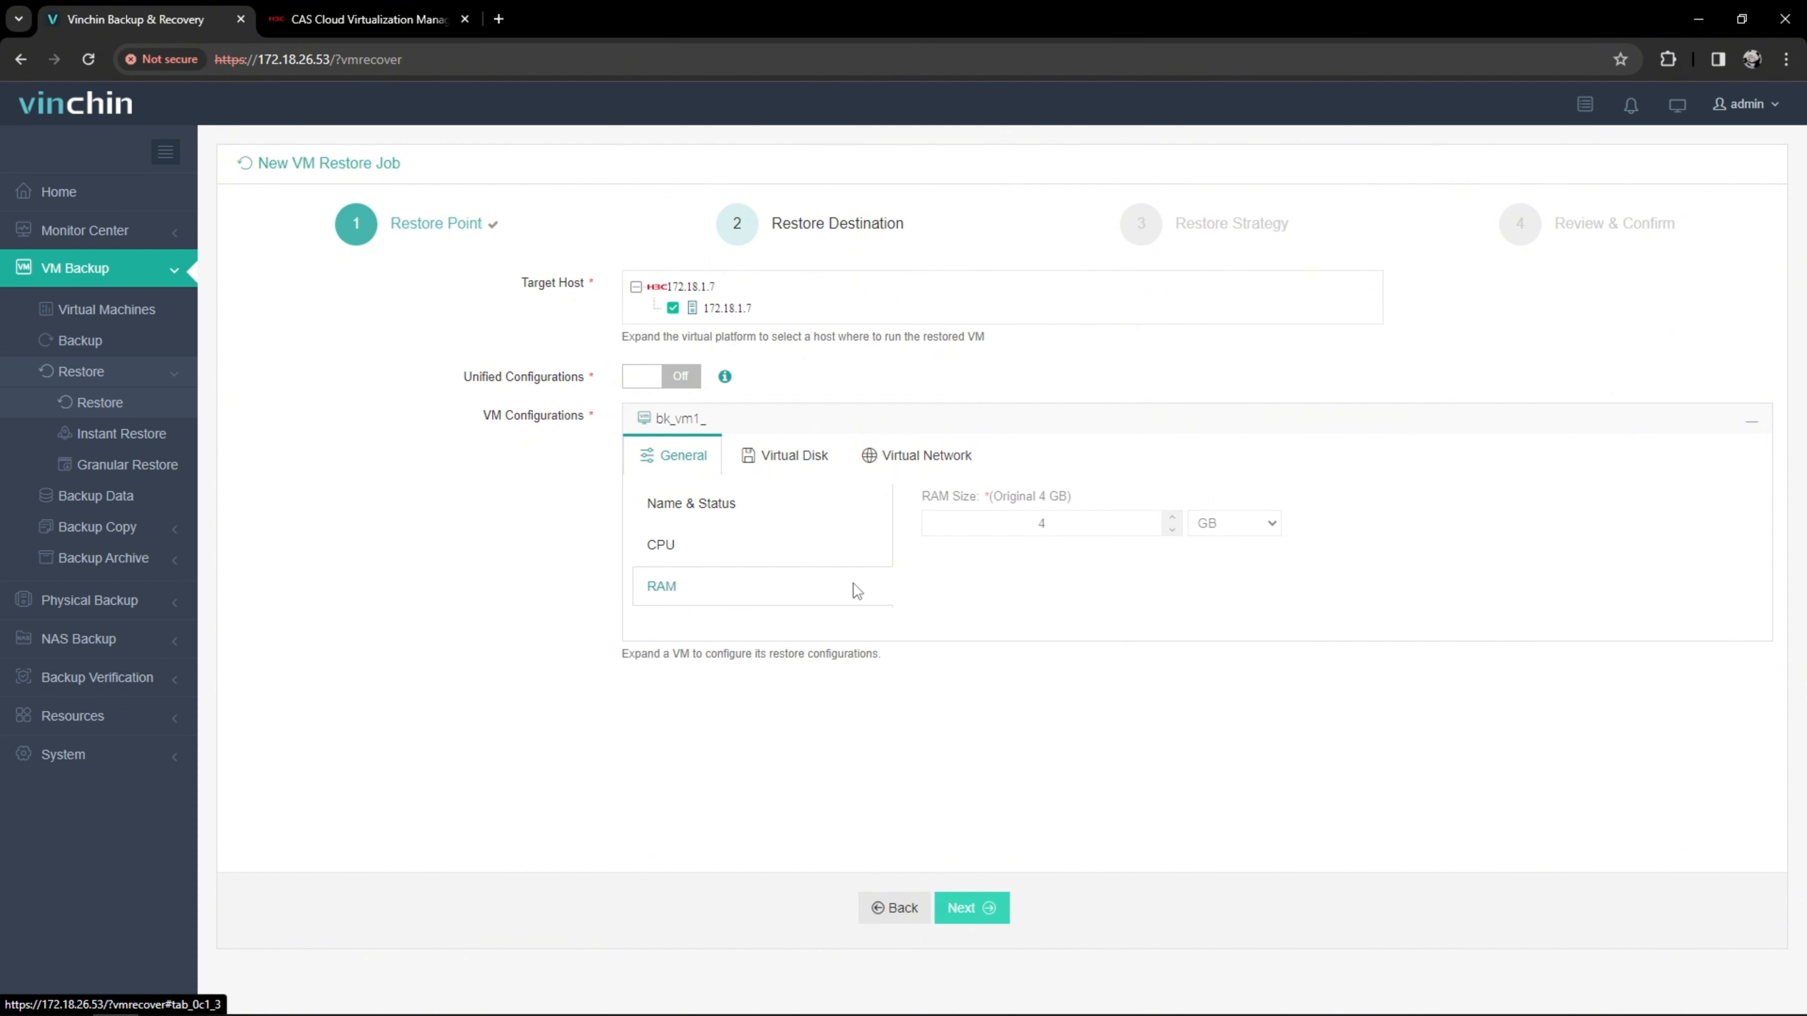
pyautogui.click(822, 463)
pyautogui.click(1555, 547)
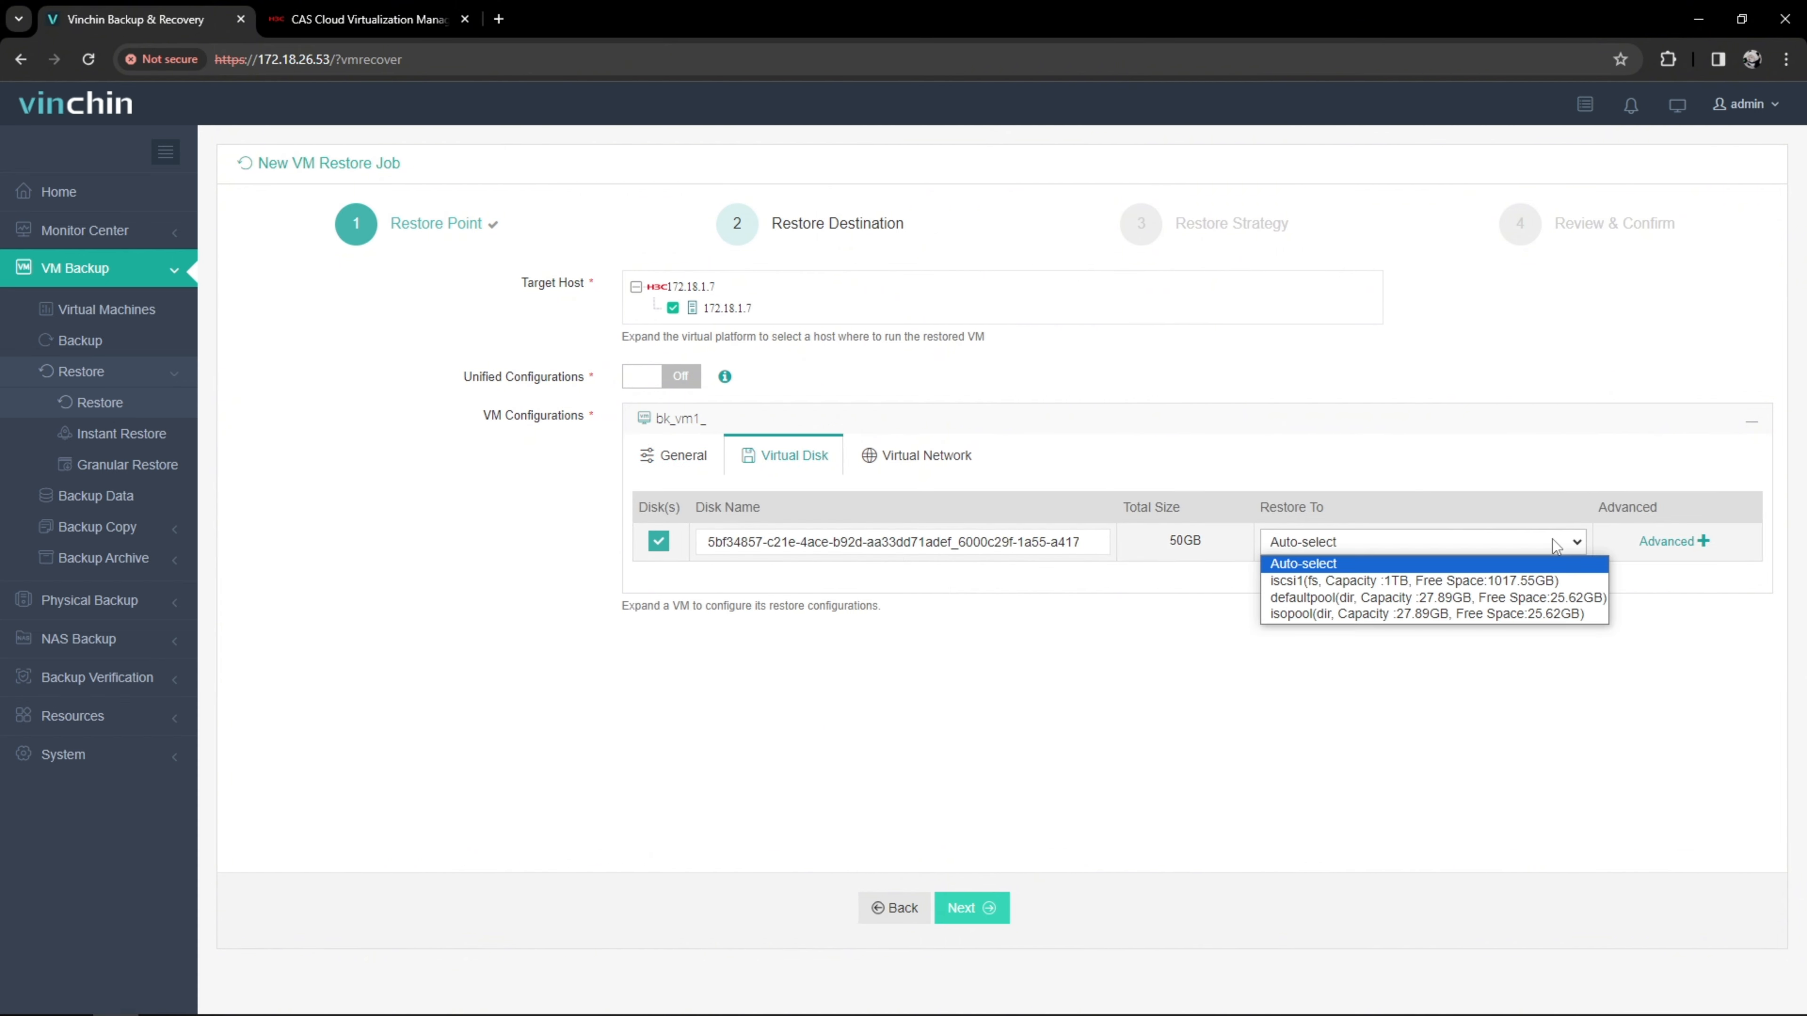
pyautogui.click(1555, 547)
pyautogui.click(1667, 542)
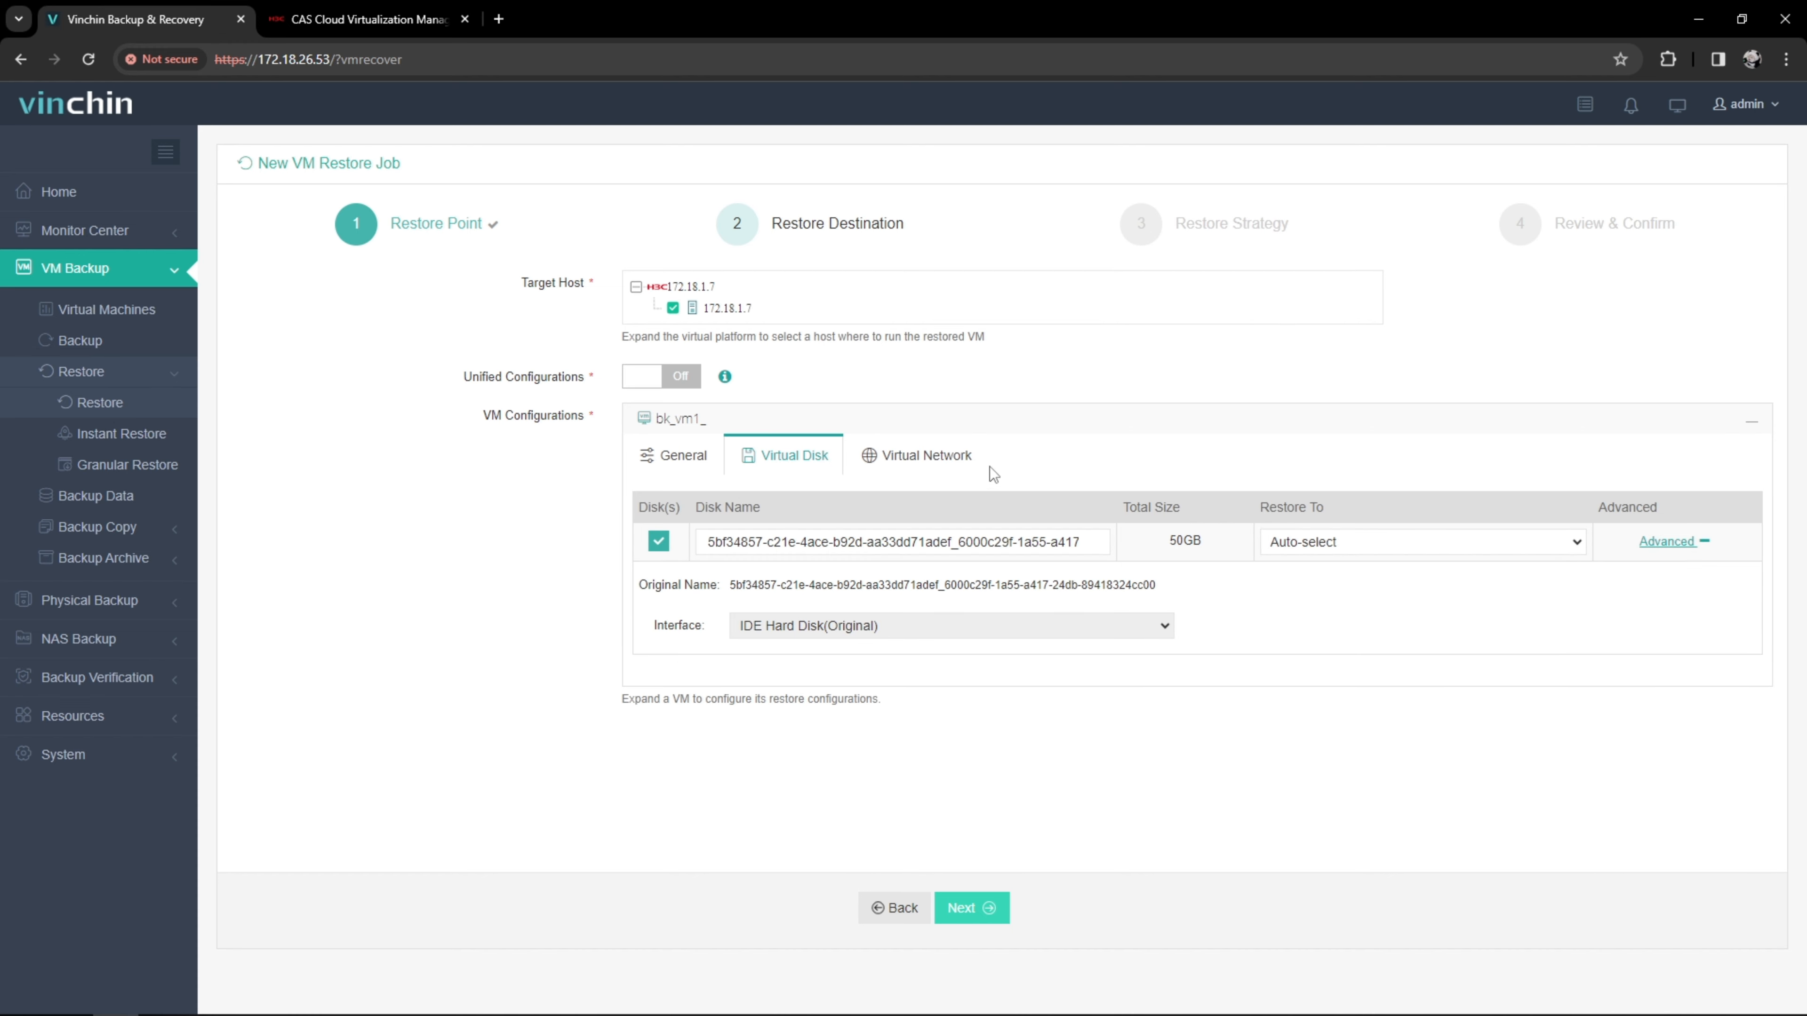
# - Review the virtual network's advanced options, keep its connection on Auto-select and accept the restore destination
pyautogui.click(964, 465)
pyautogui.click(1444, 543)
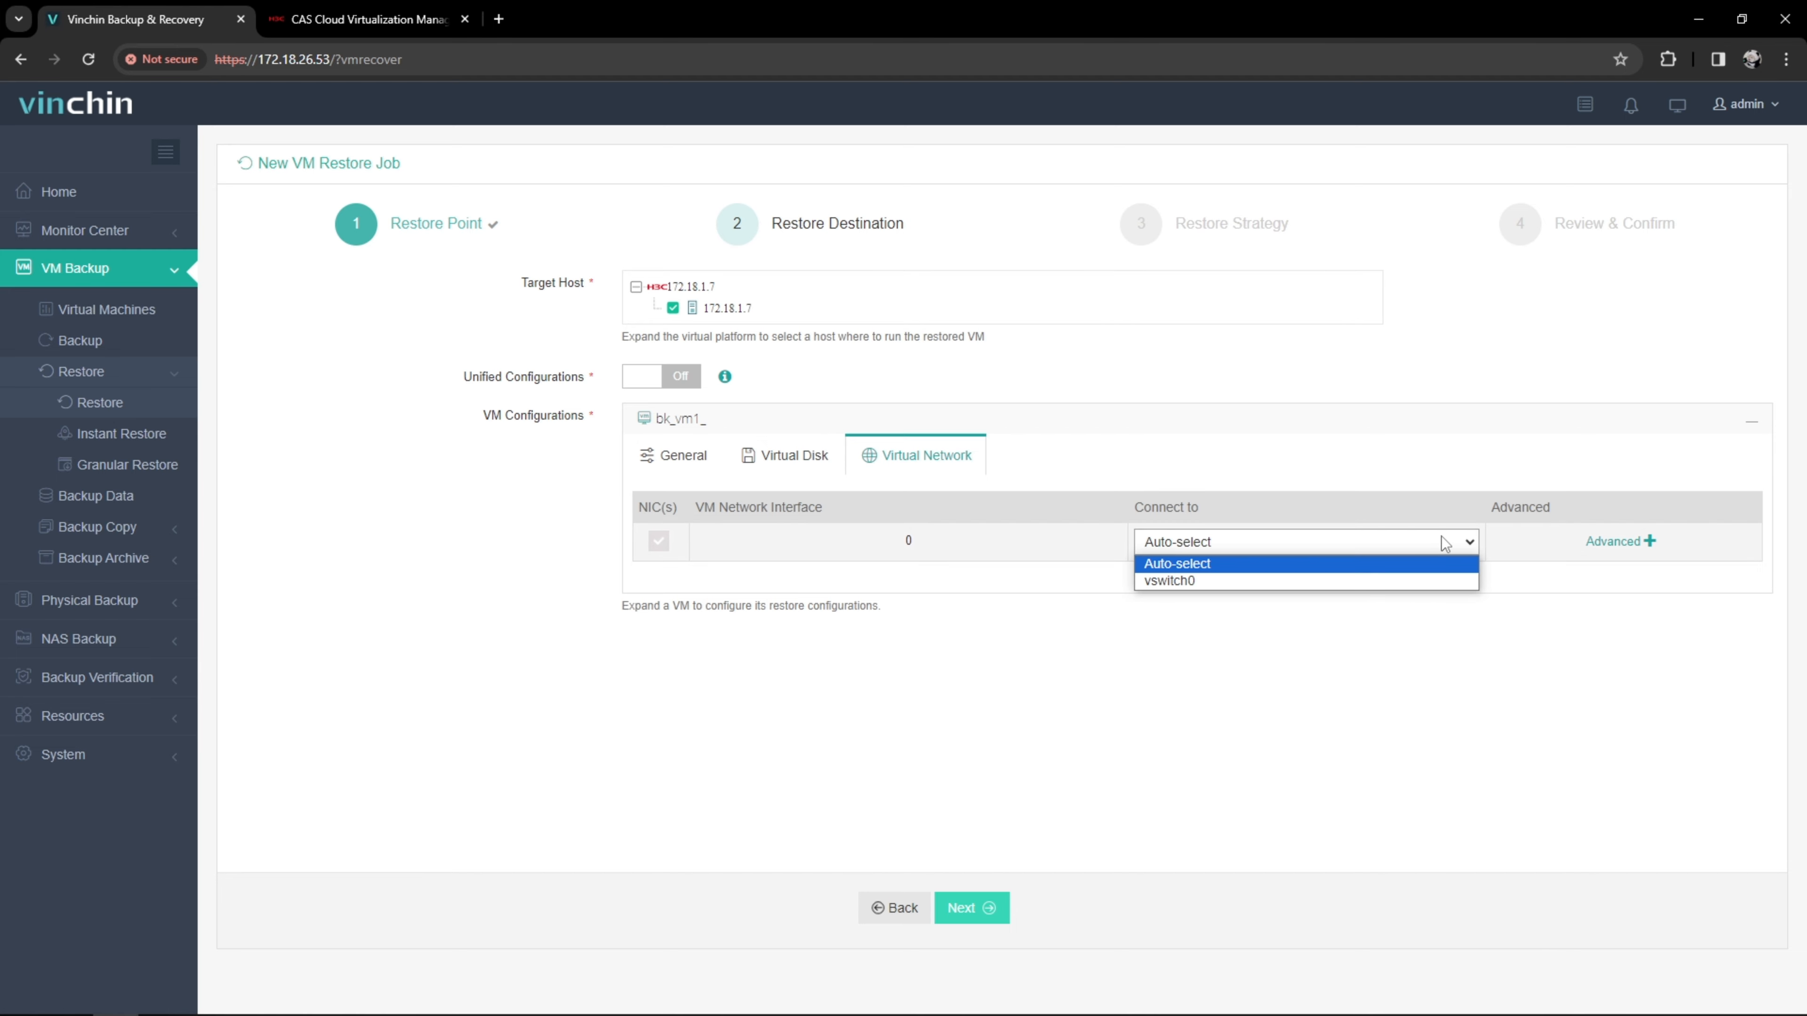
pyautogui.click(1498, 552)
pyautogui.click(1615, 548)
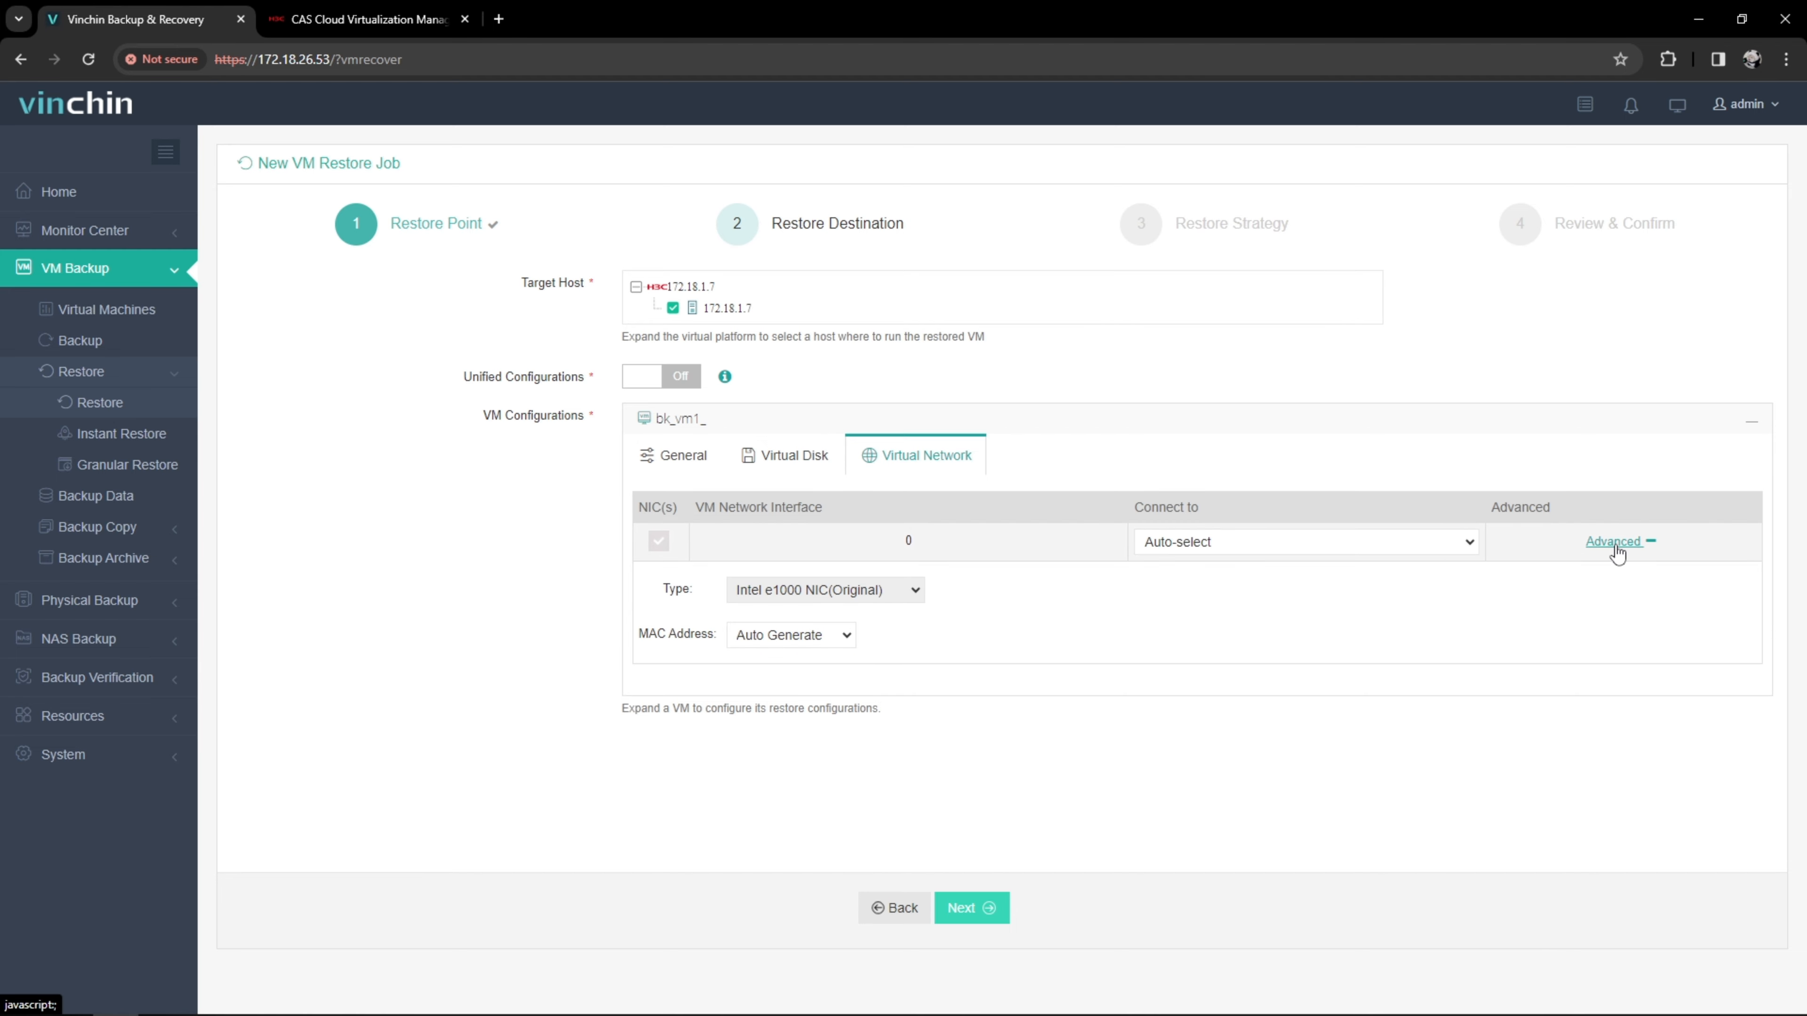
pyautogui.click(996, 909)
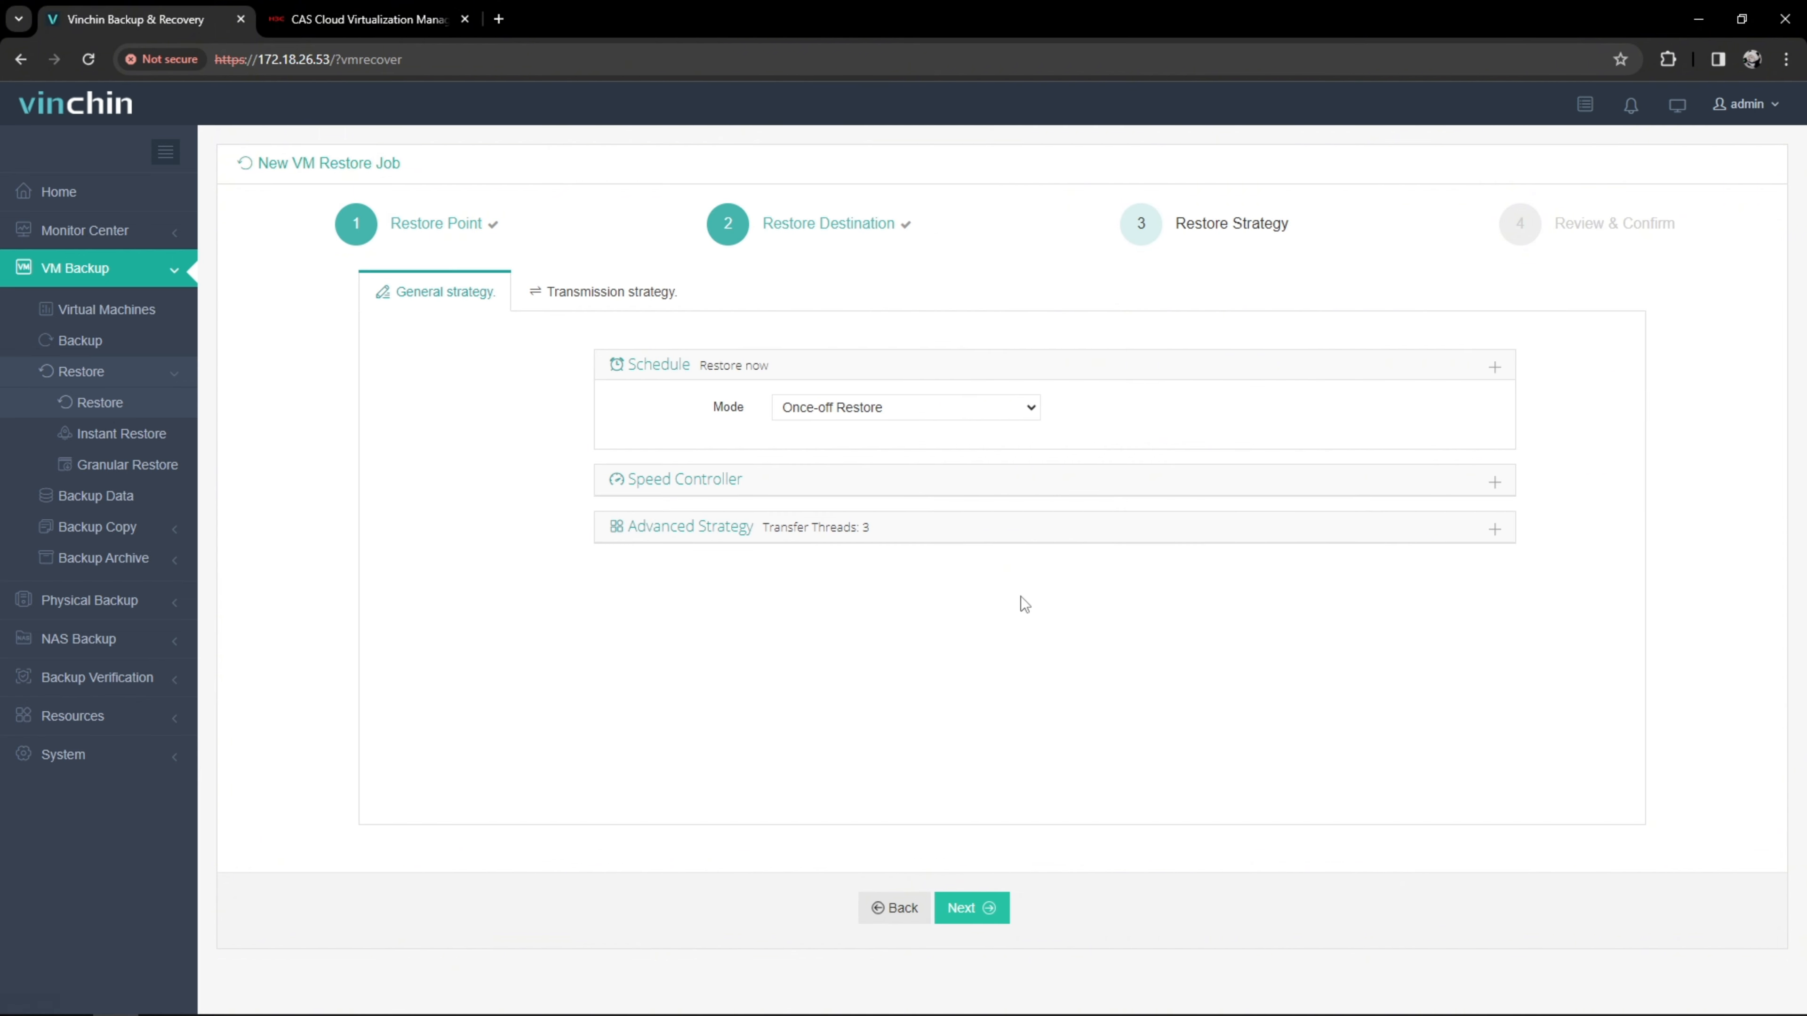
# - Review the restore job's schedule mode, speed controller, transfer threads and transmission strategy, keeping Once-off Restore
pyautogui.click(1029, 410)
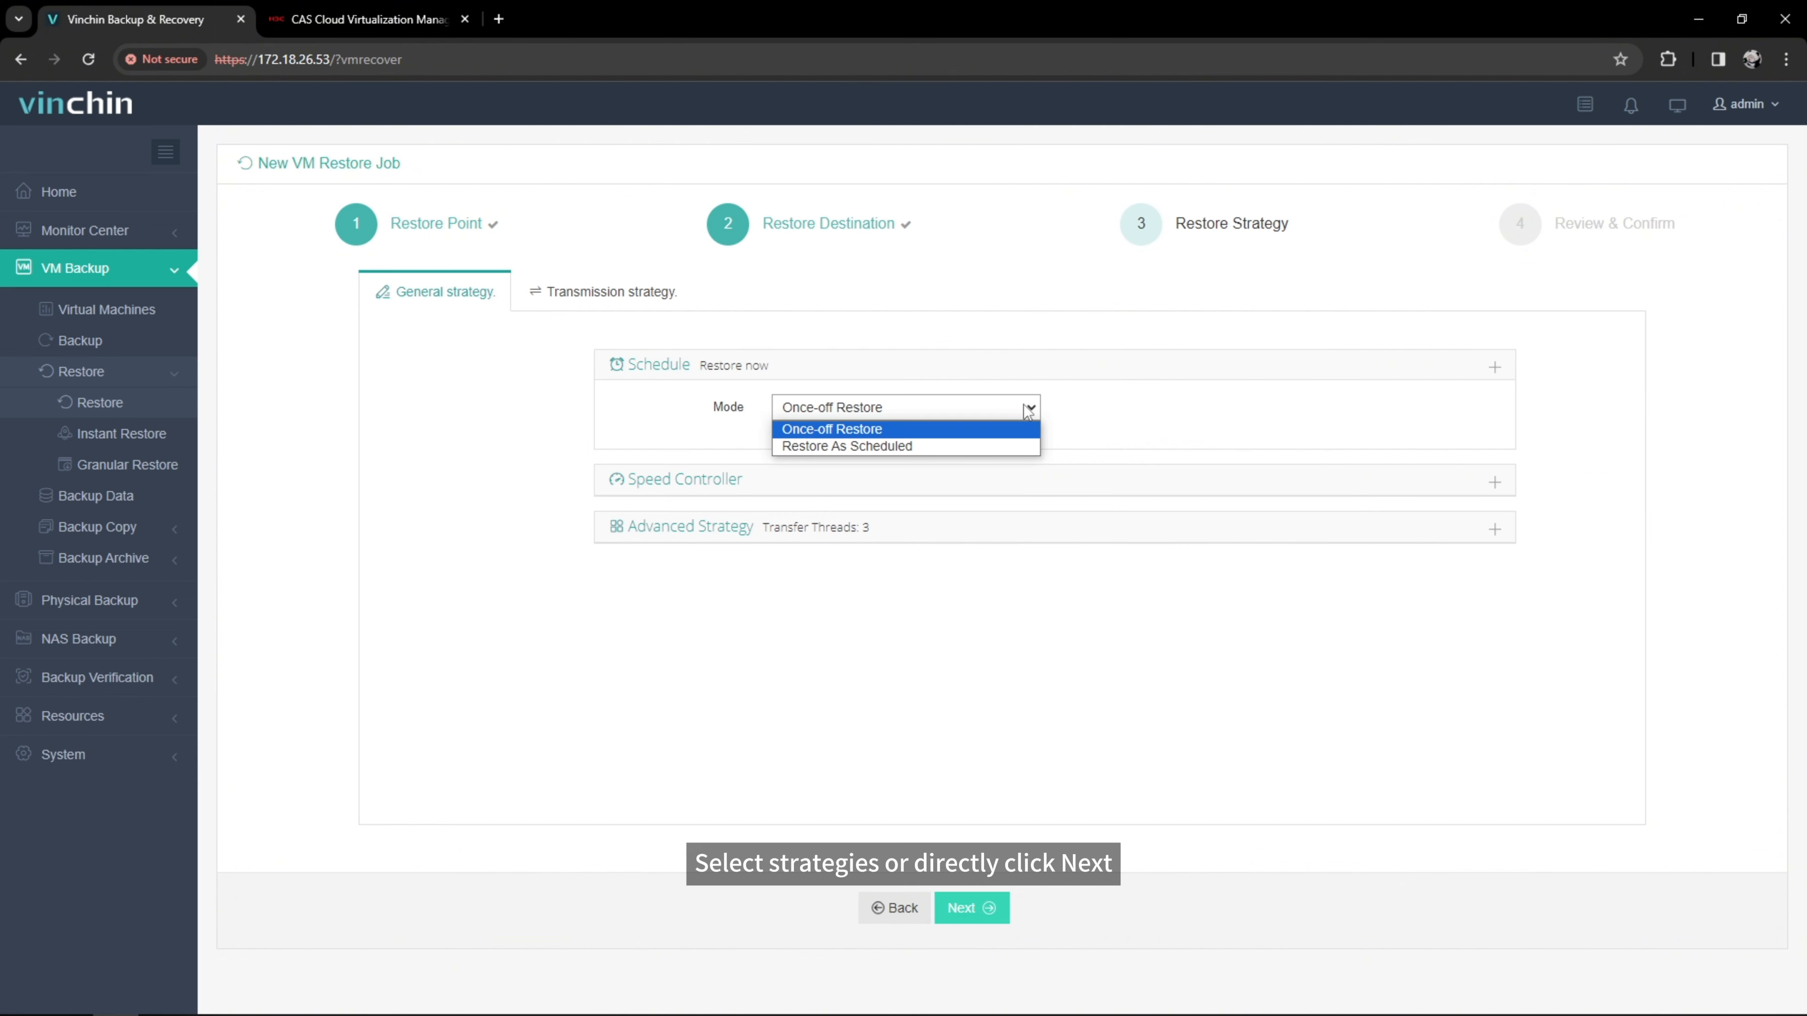
pyautogui.click(1029, 411)
pyautogui.click(1328, 481)
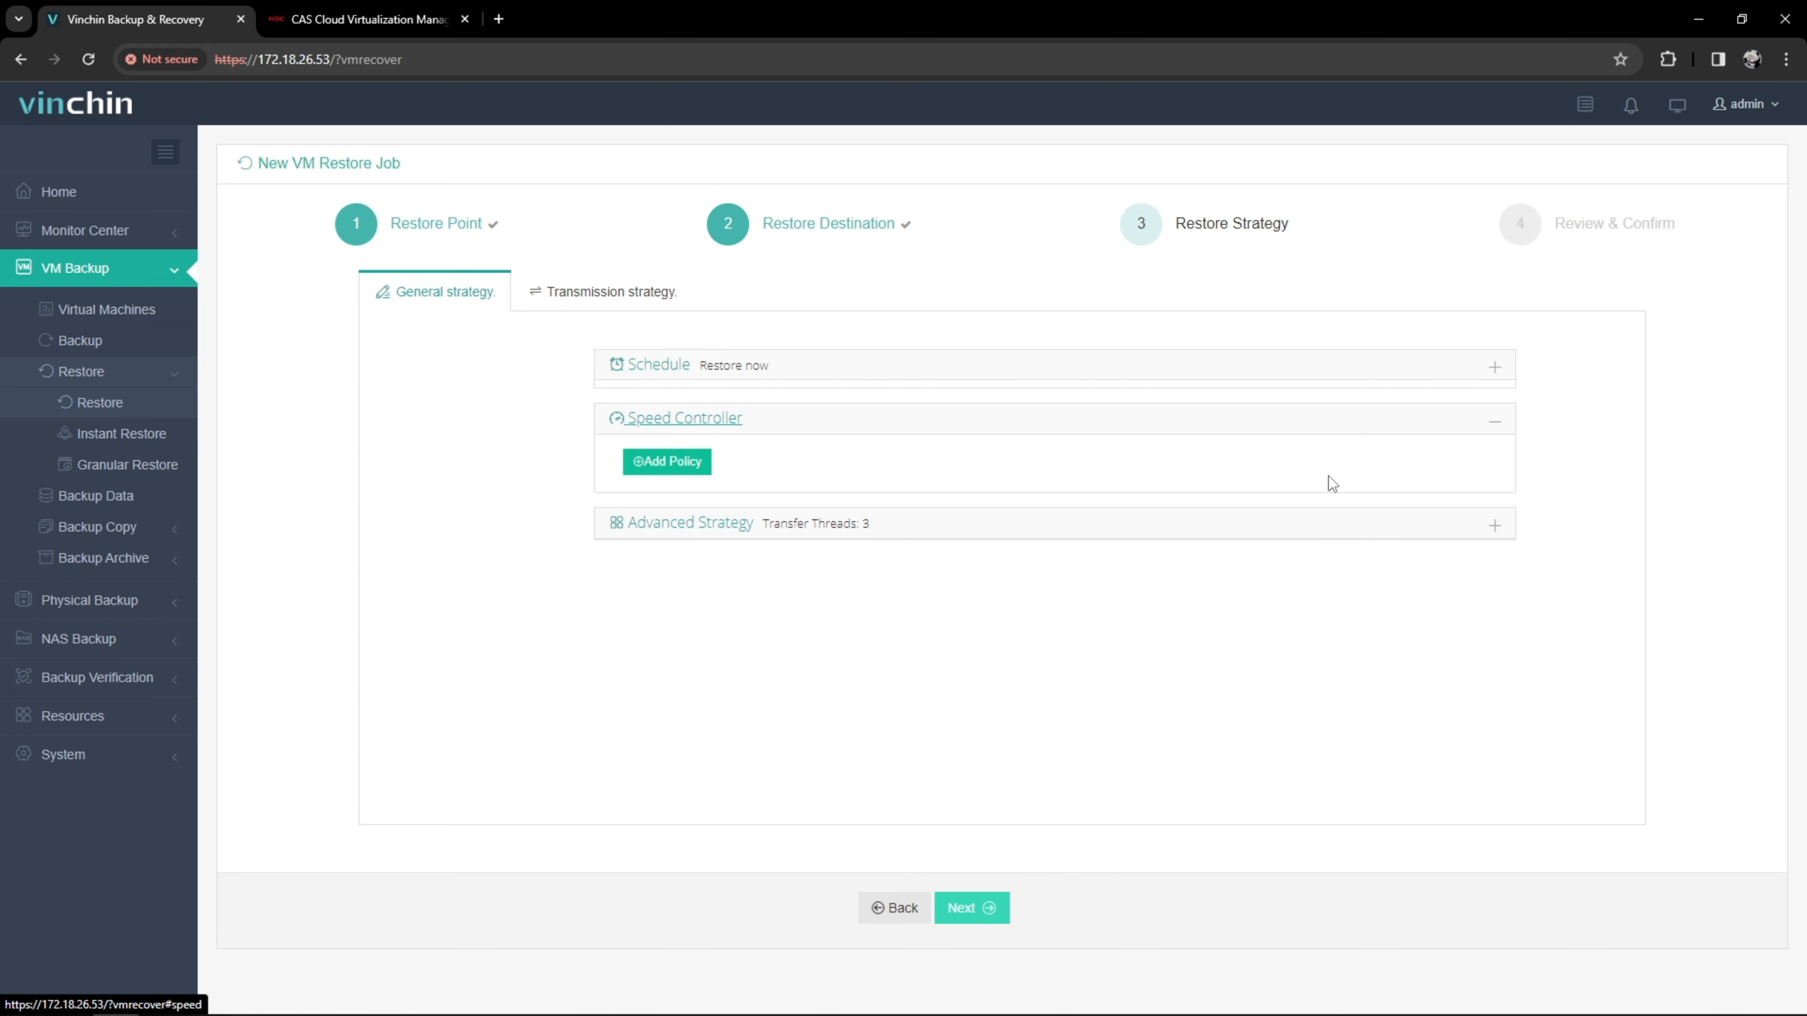
pyautogui.click(1335, 522)
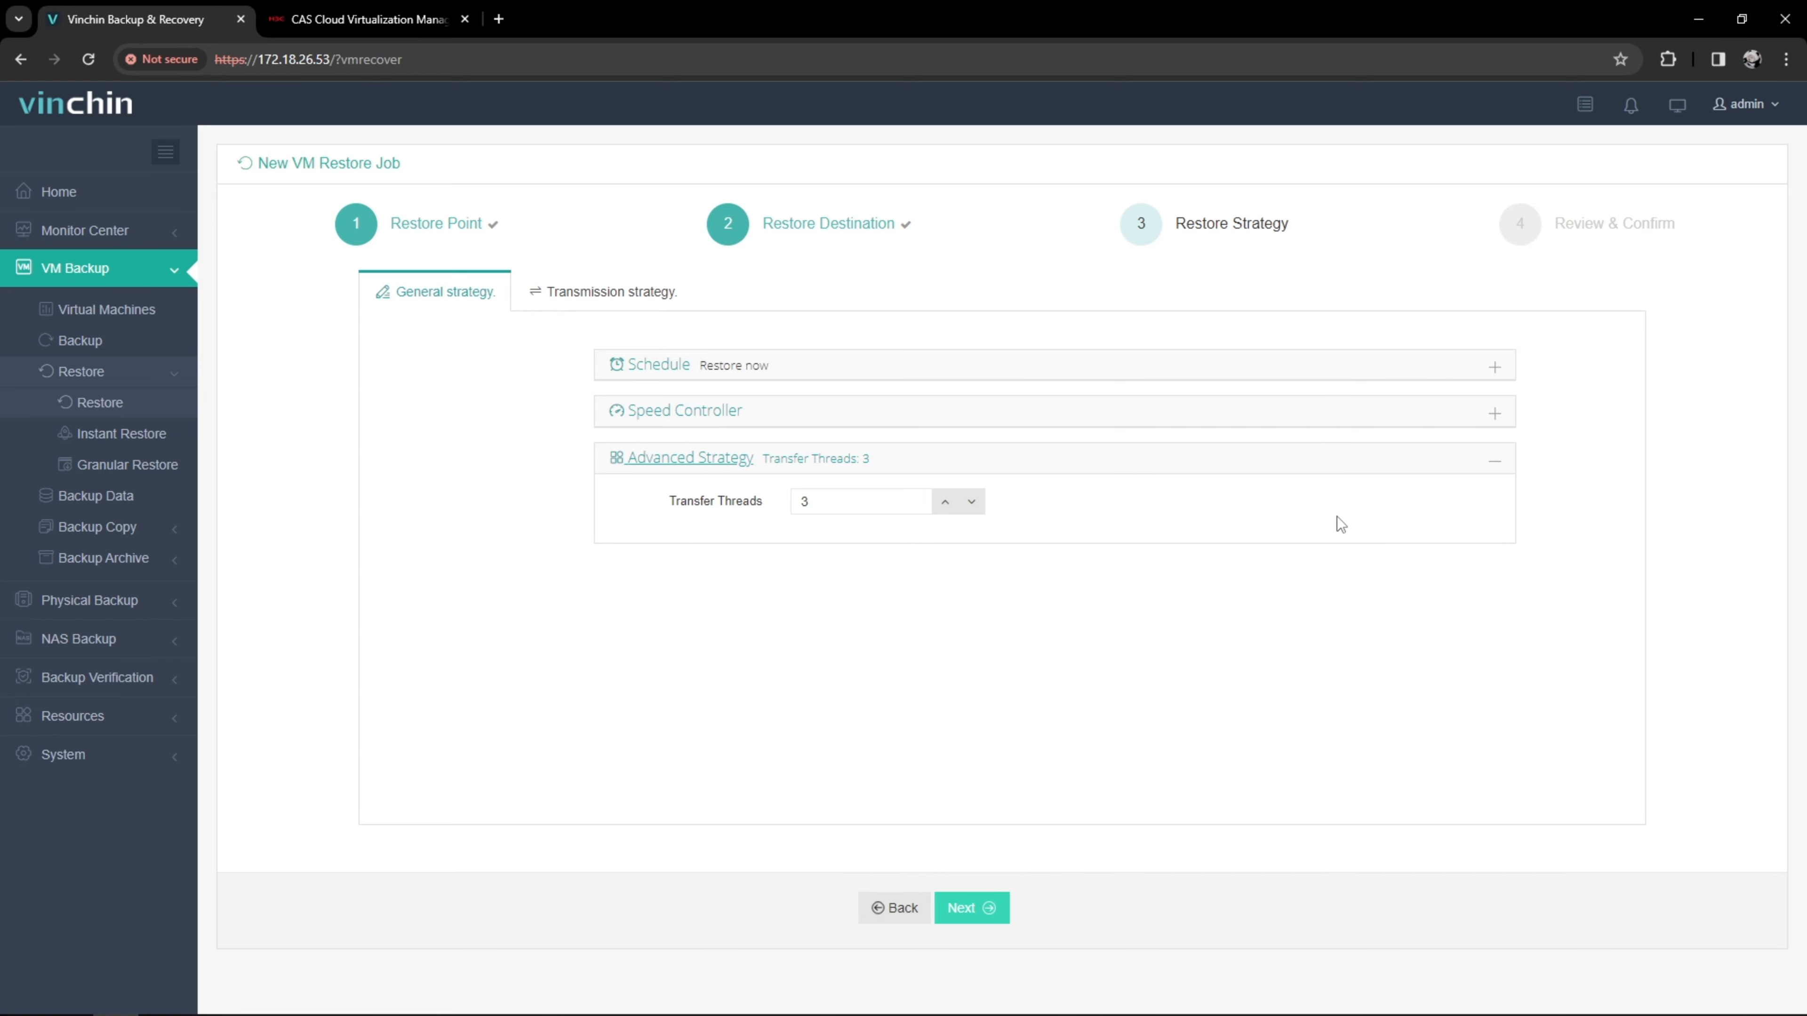
pyautogui.click(638, 290)
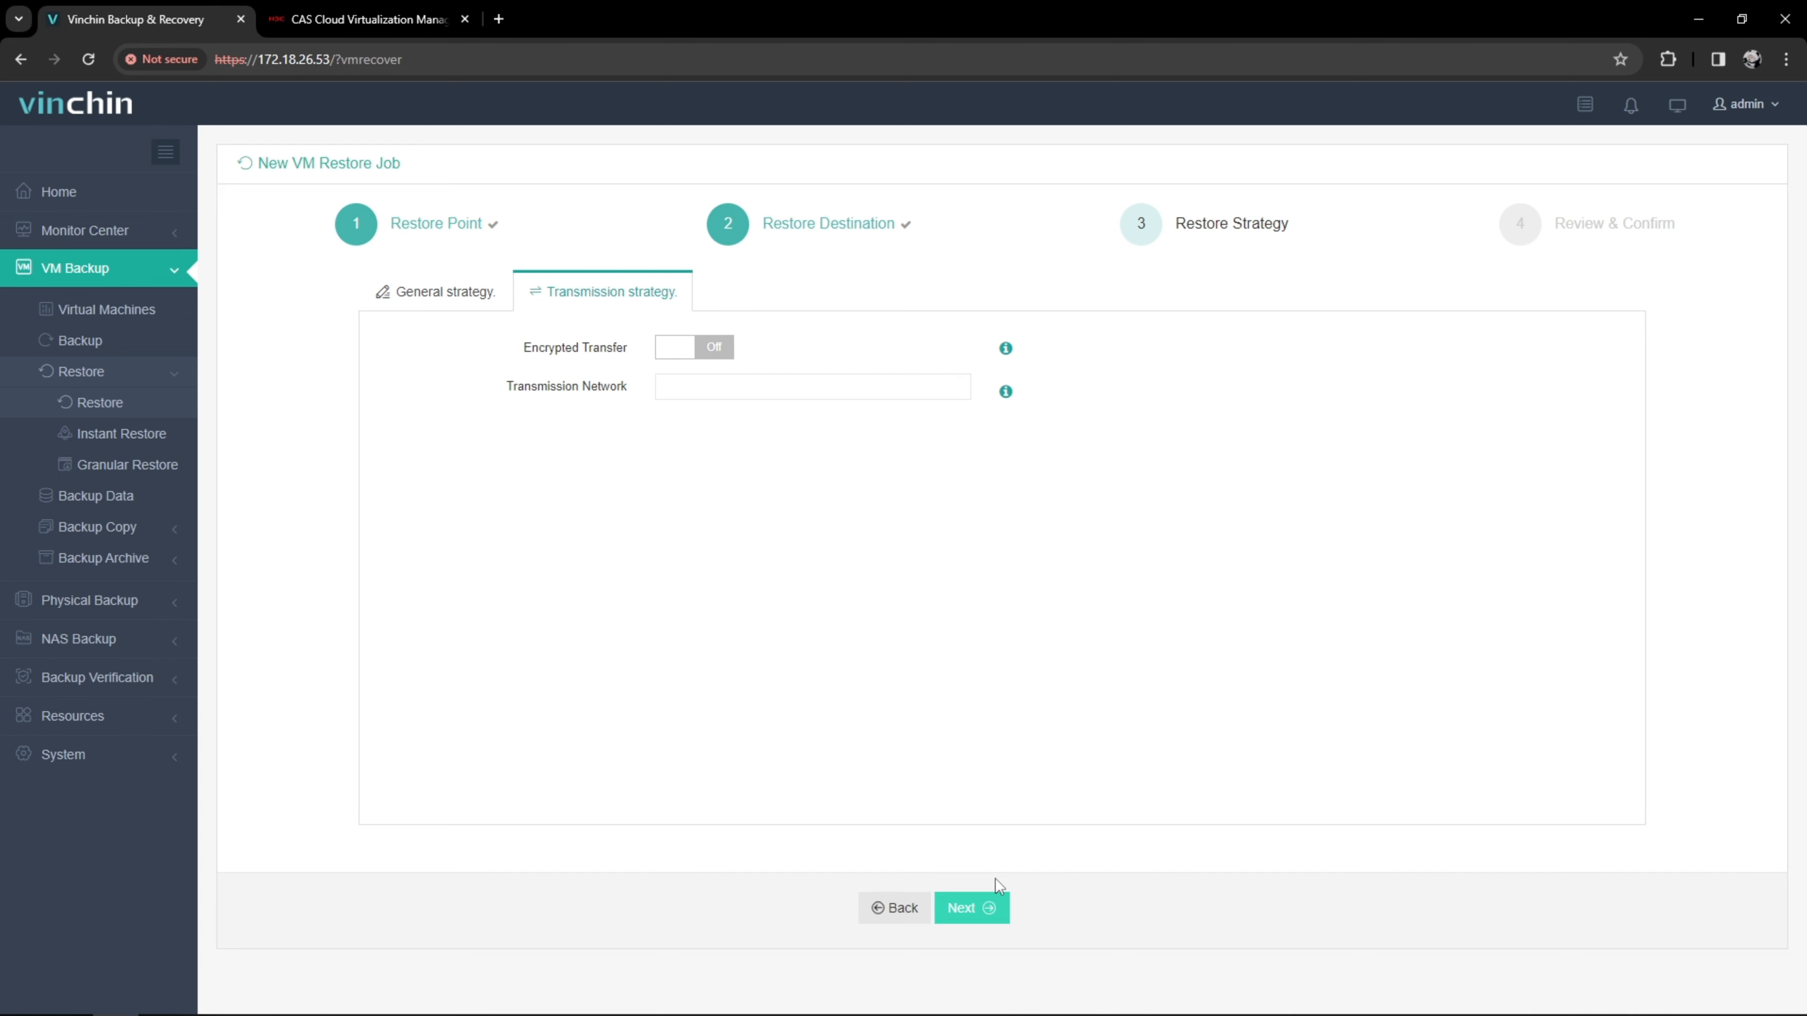
# - Accept the restore strategy, submit the job with the name H3C UIS/CAS Restore1 and open its details
pyautogui.click(990, 913)
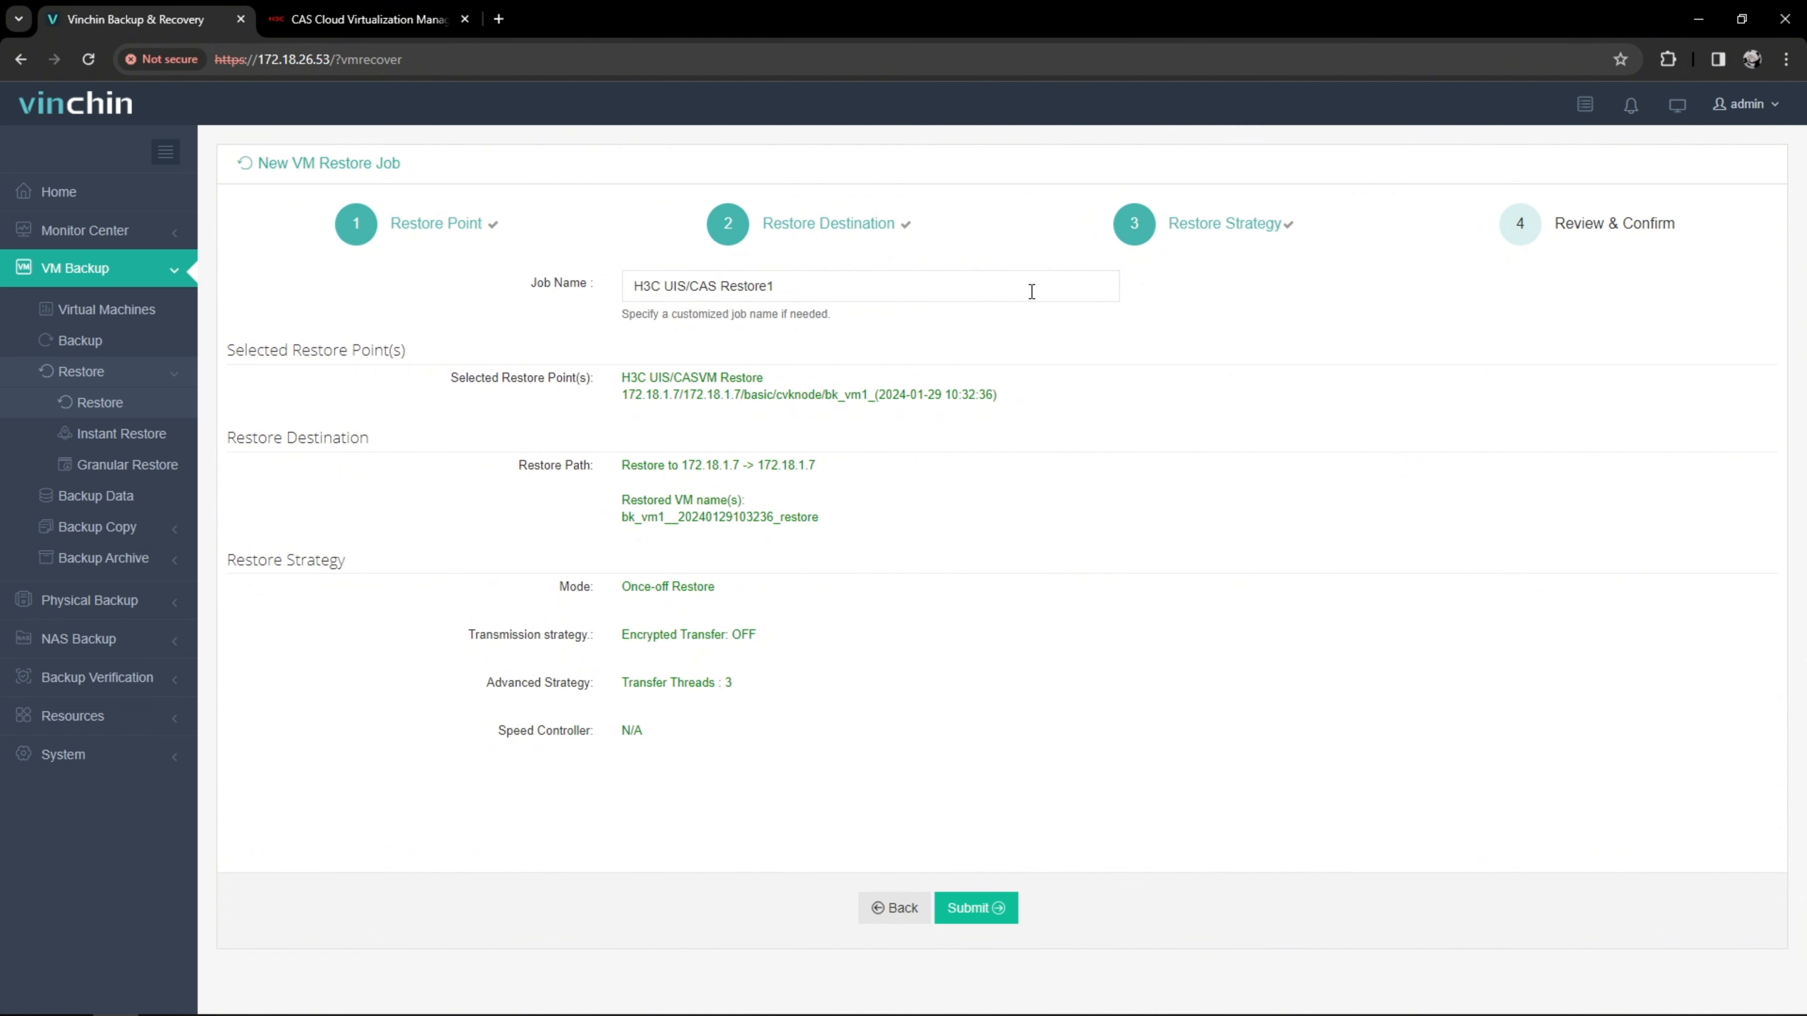
pyautogui.click(998, 907)
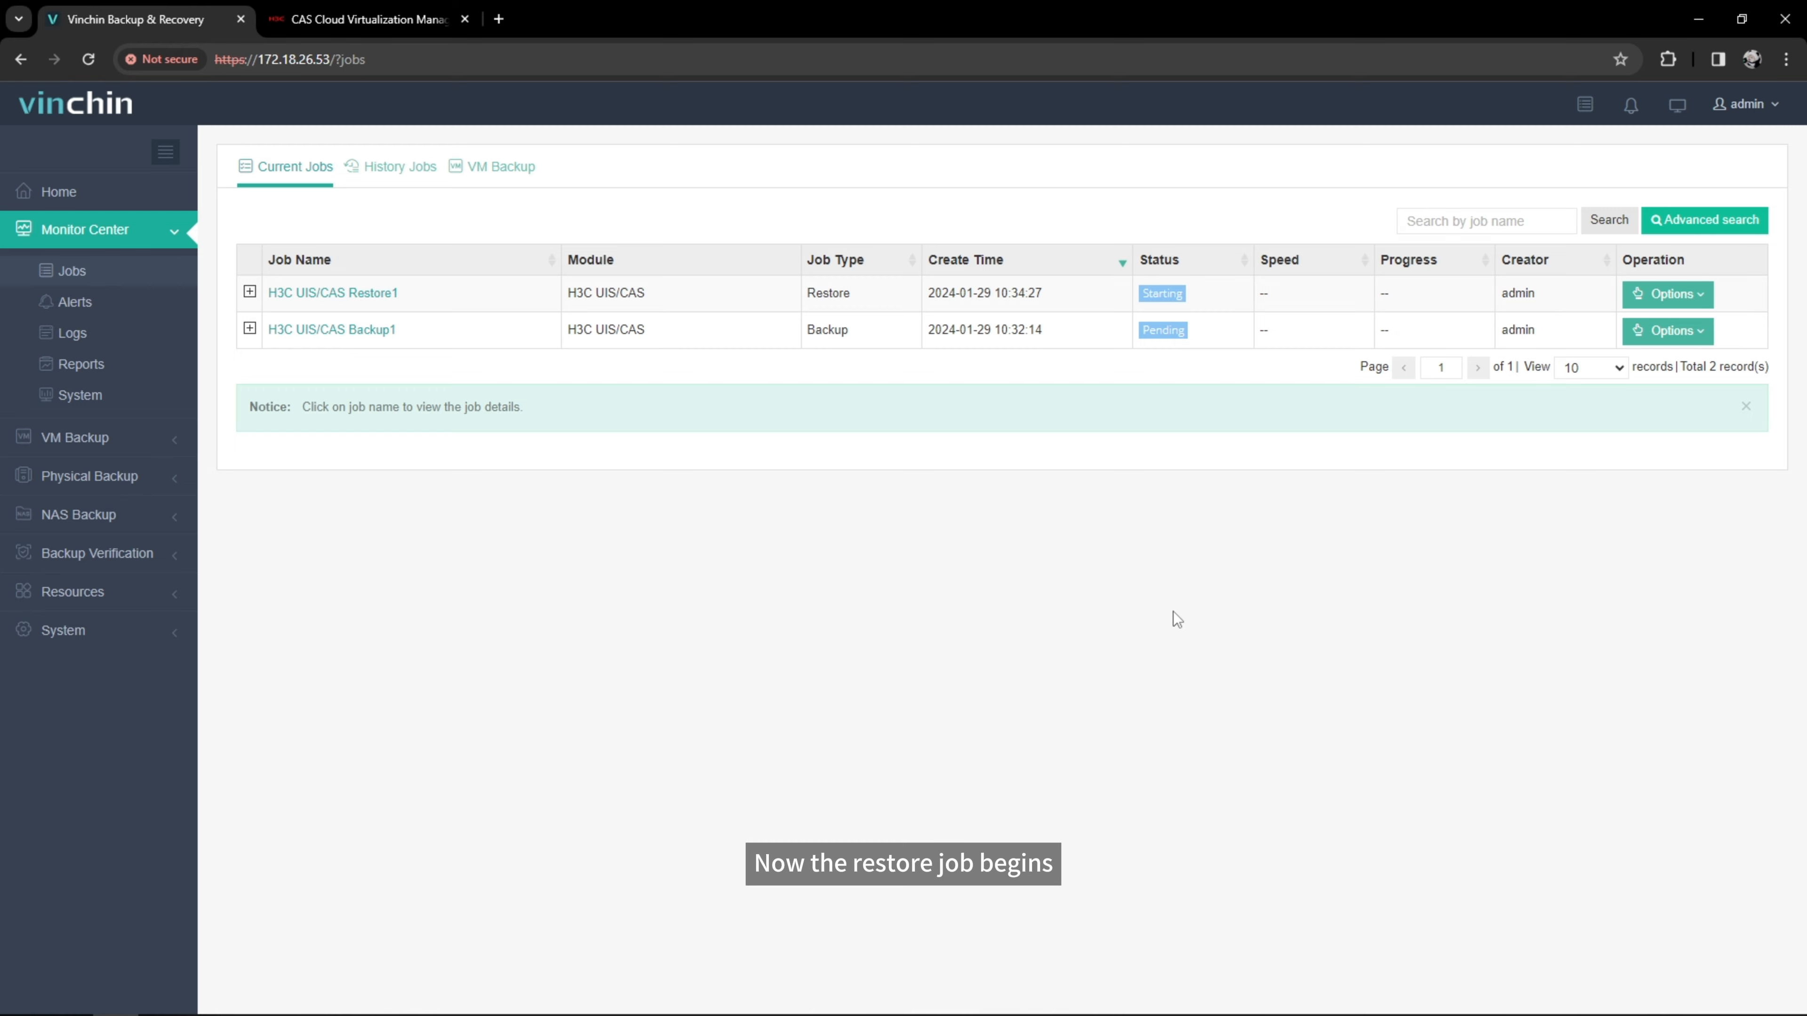
pyautogui.click(382, 298)
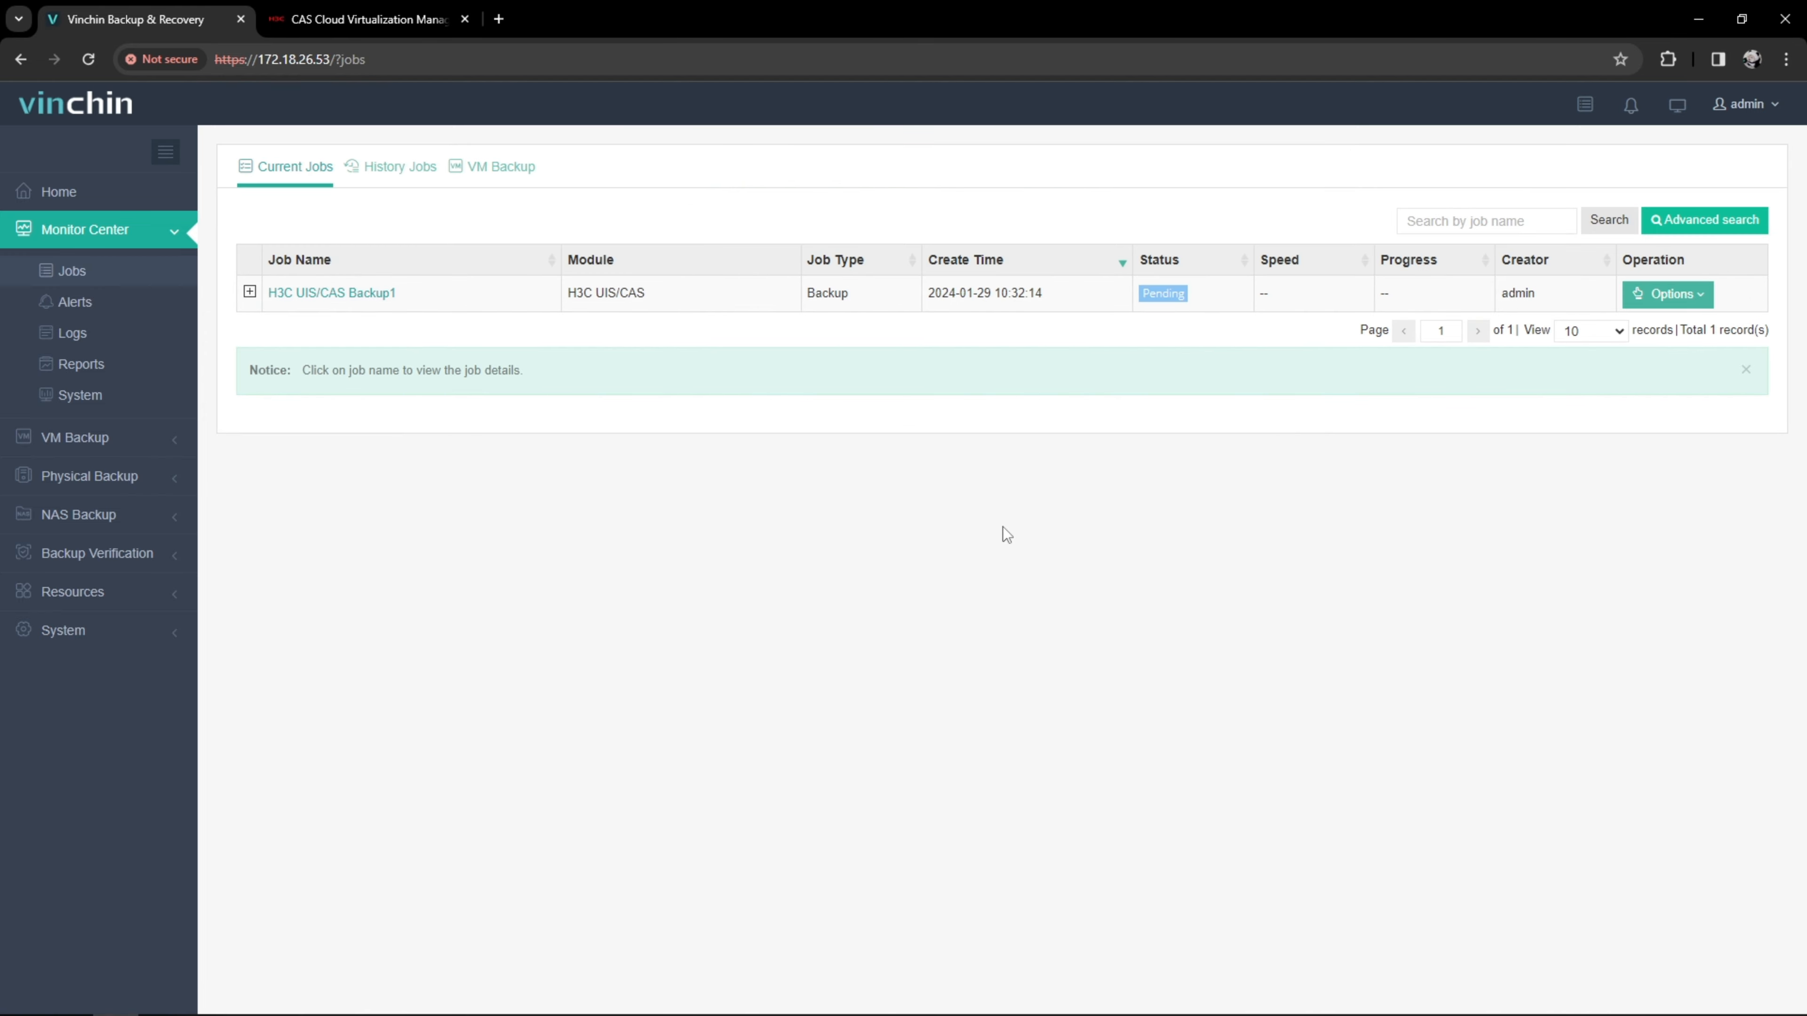
pyautogui.click(375, 15)
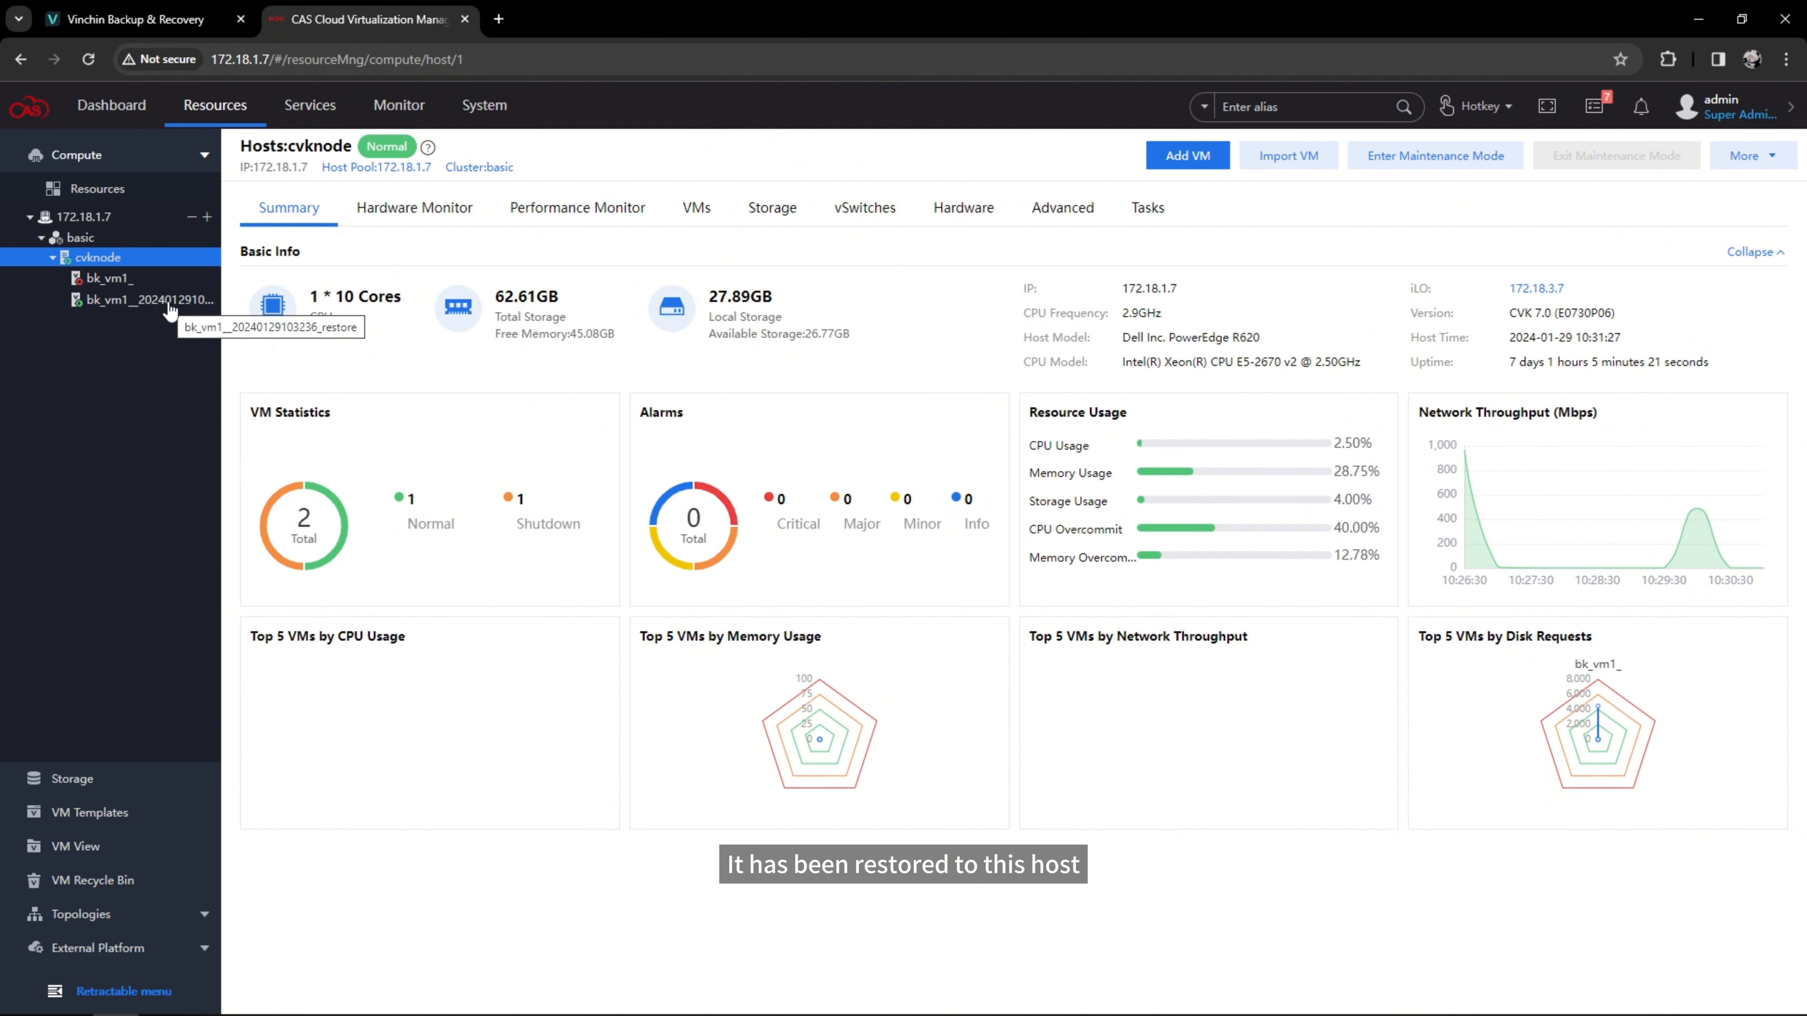
pyautogui.click(170, 301)
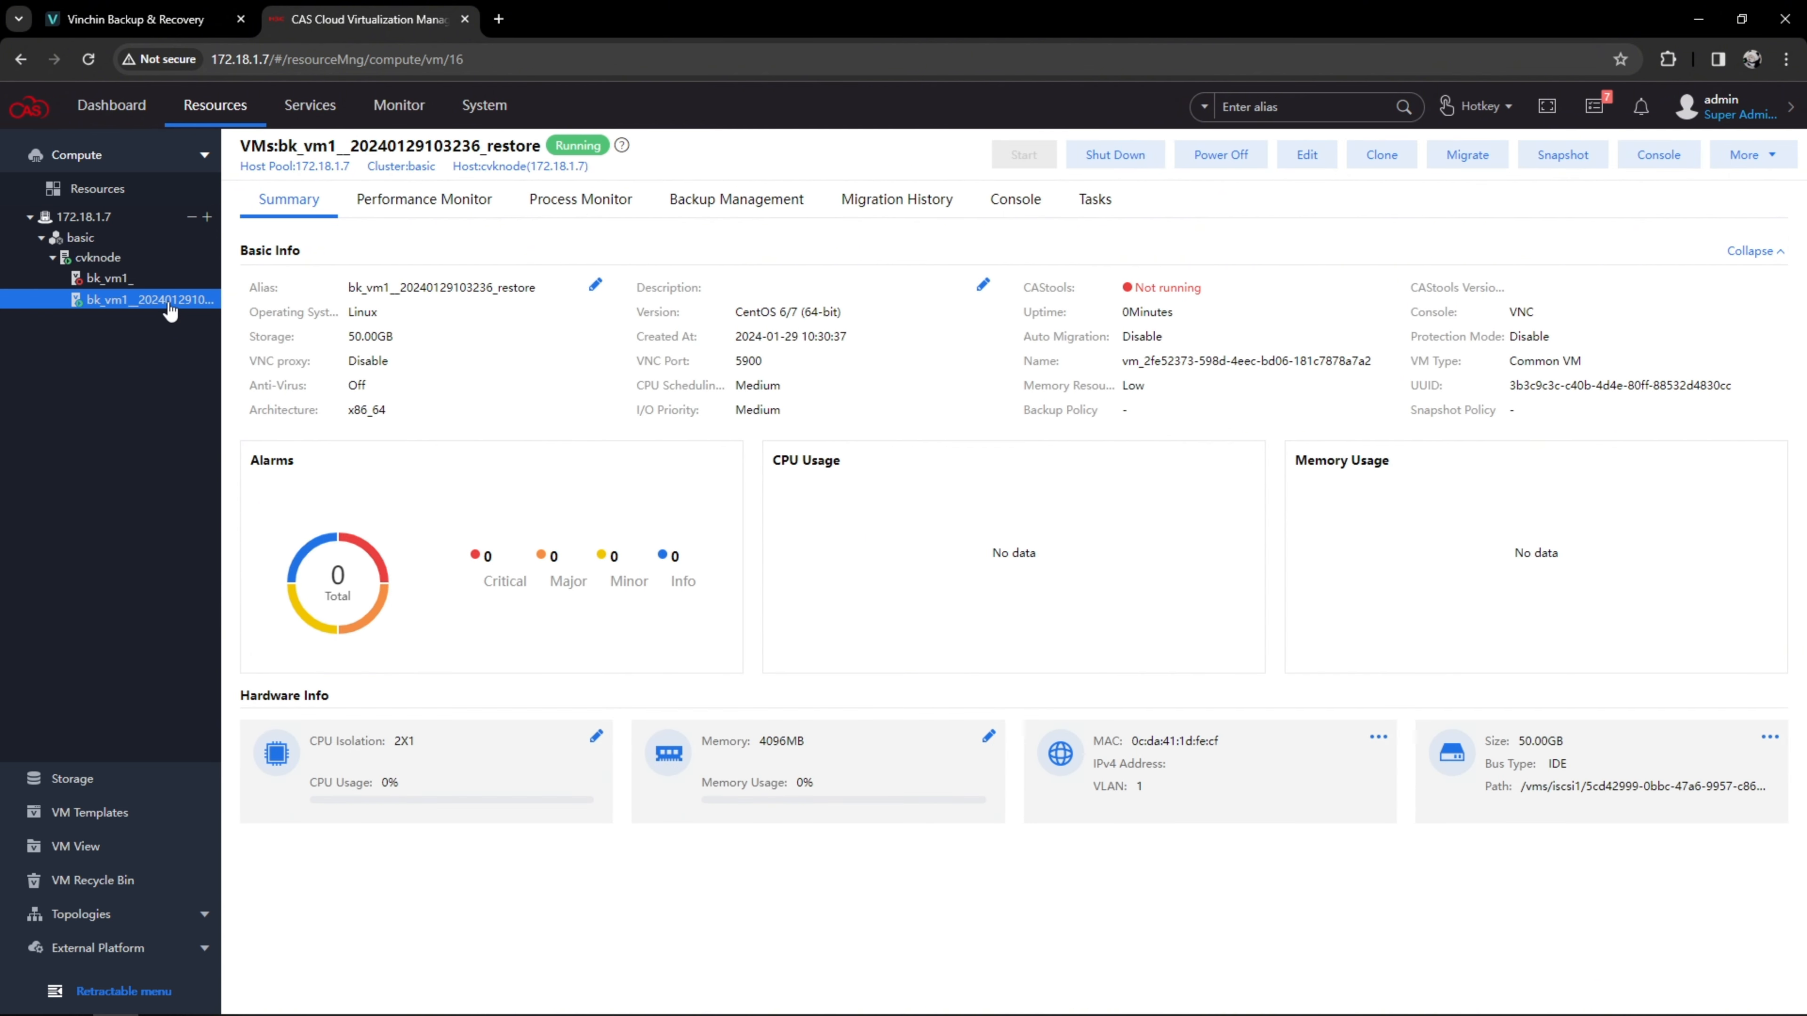
pyautogui.click(1667, 169)
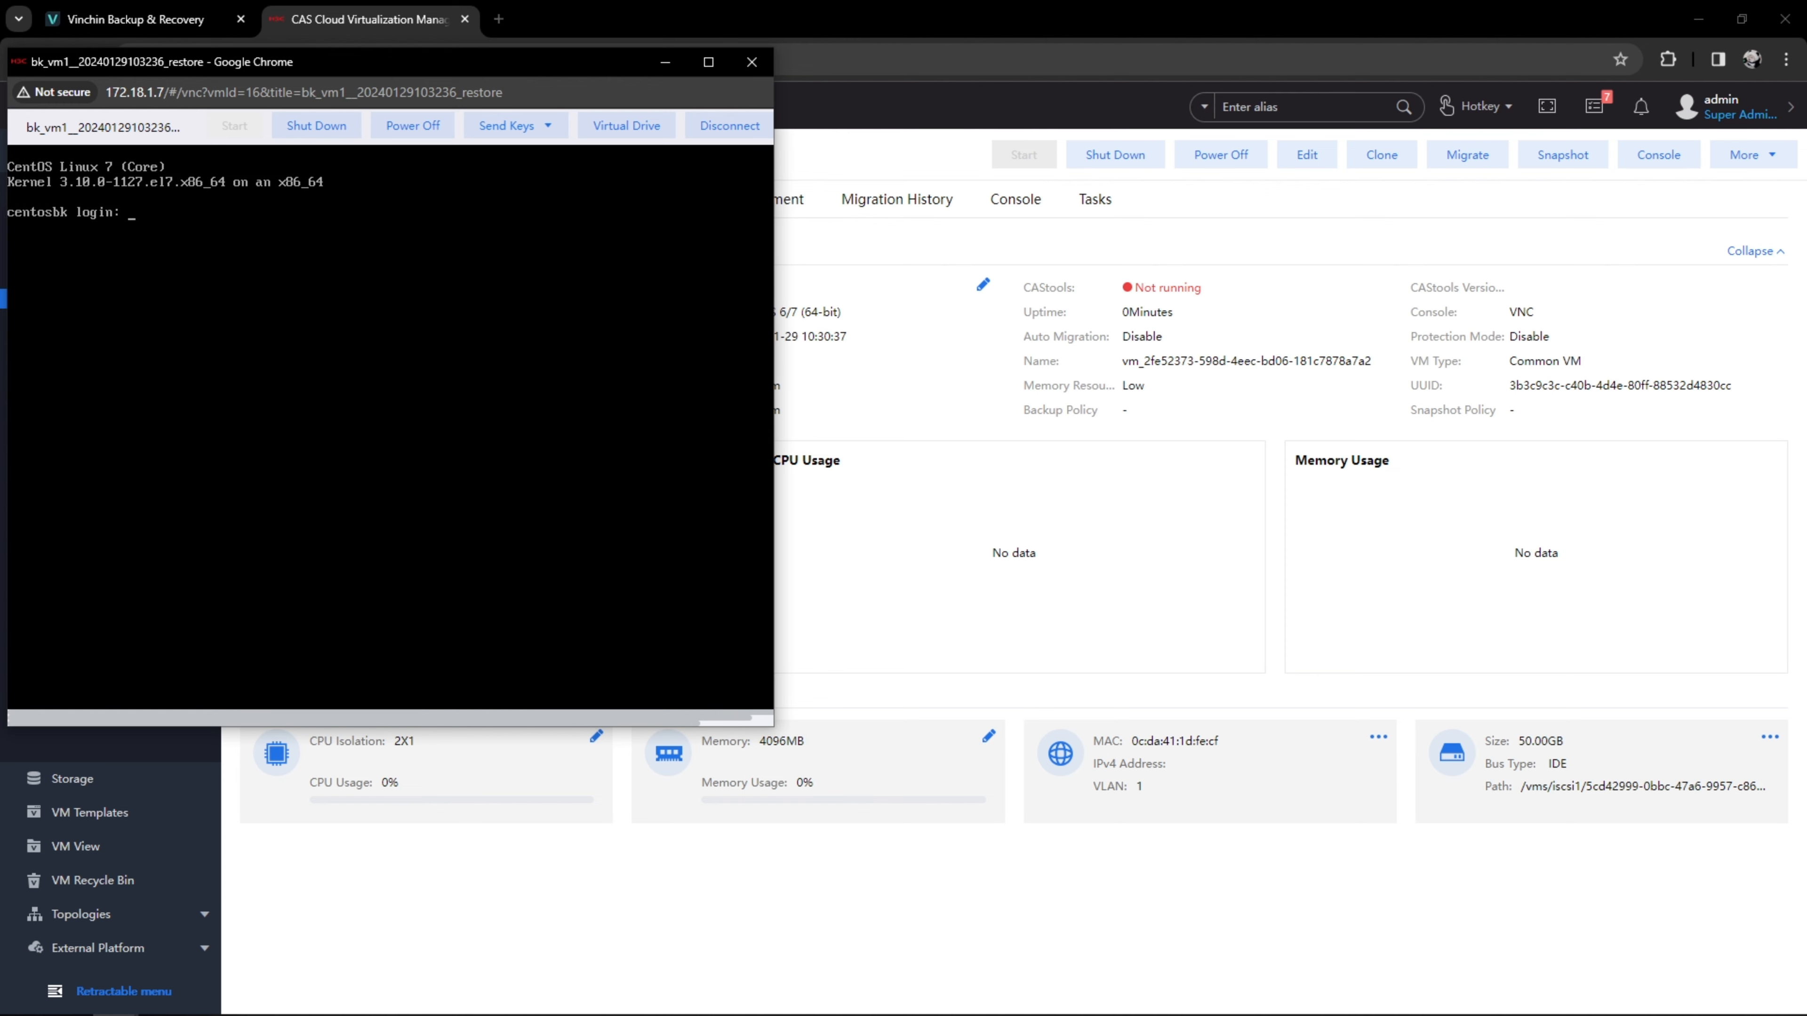
# - Log in to the restored VM's console as root with the account password and run the date command
pyautogui.write('oot')
pyautogui.write('ate')
pyautogui.press('Return')
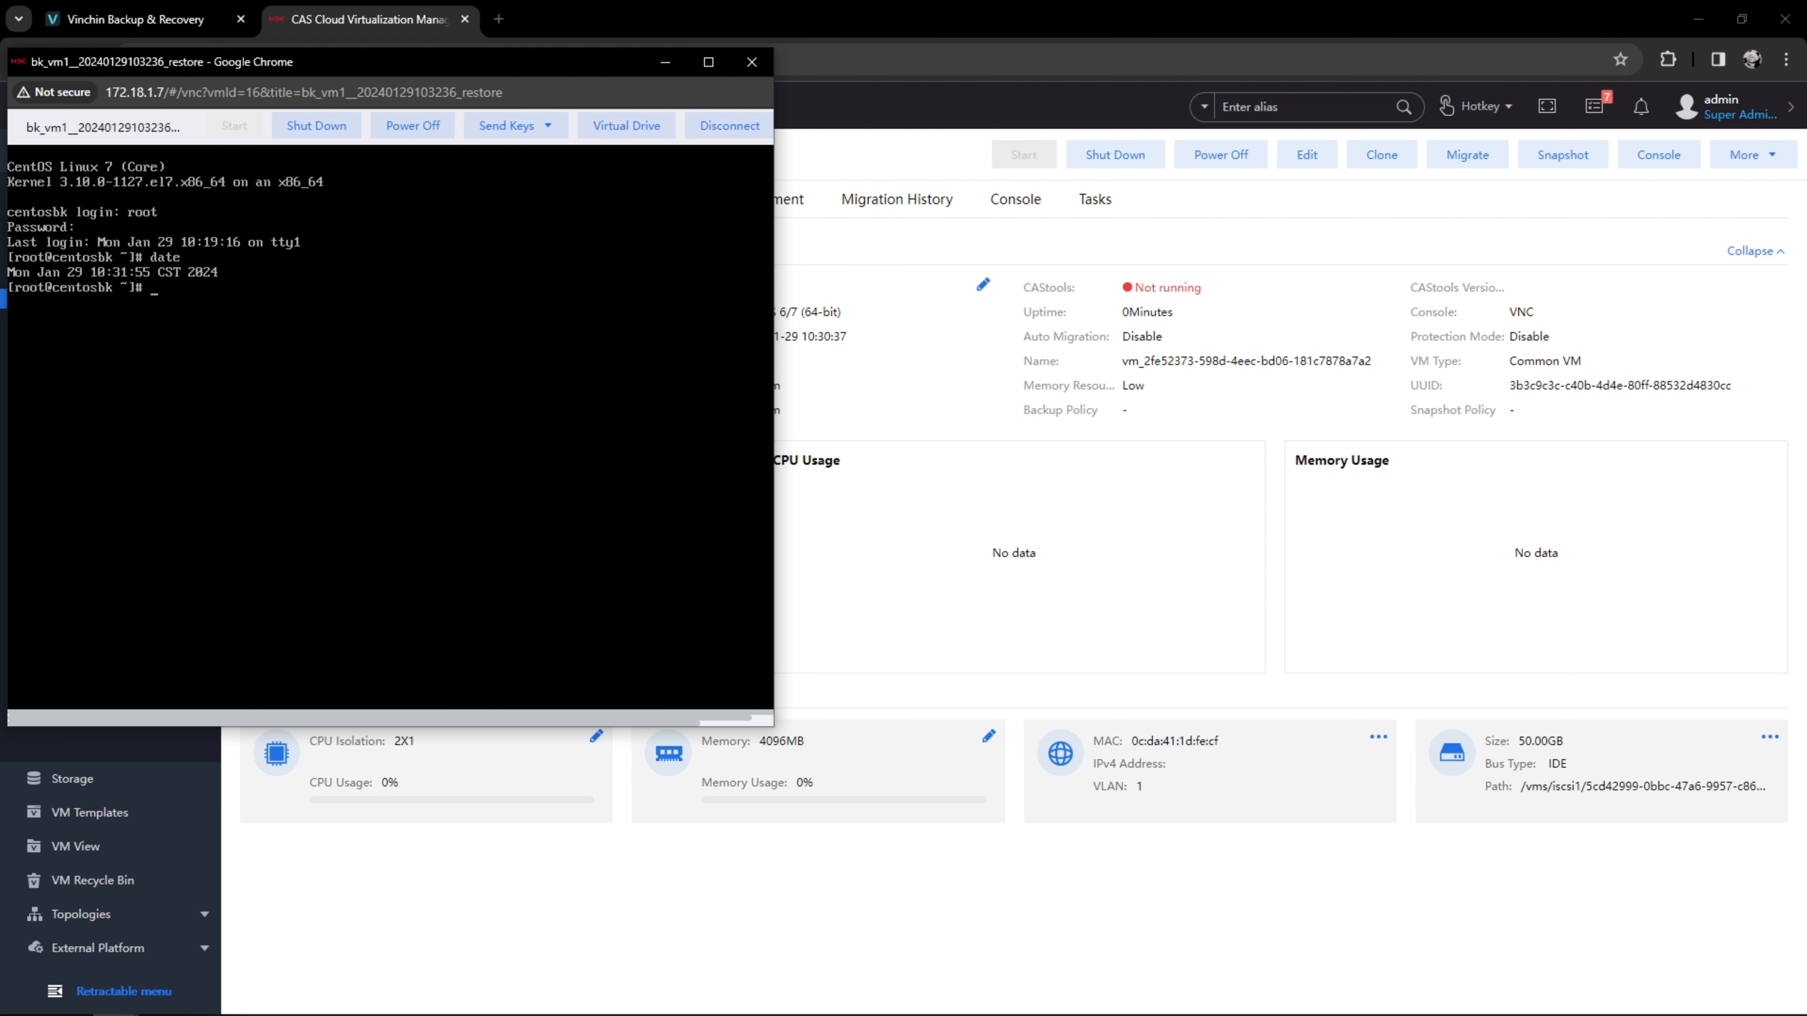